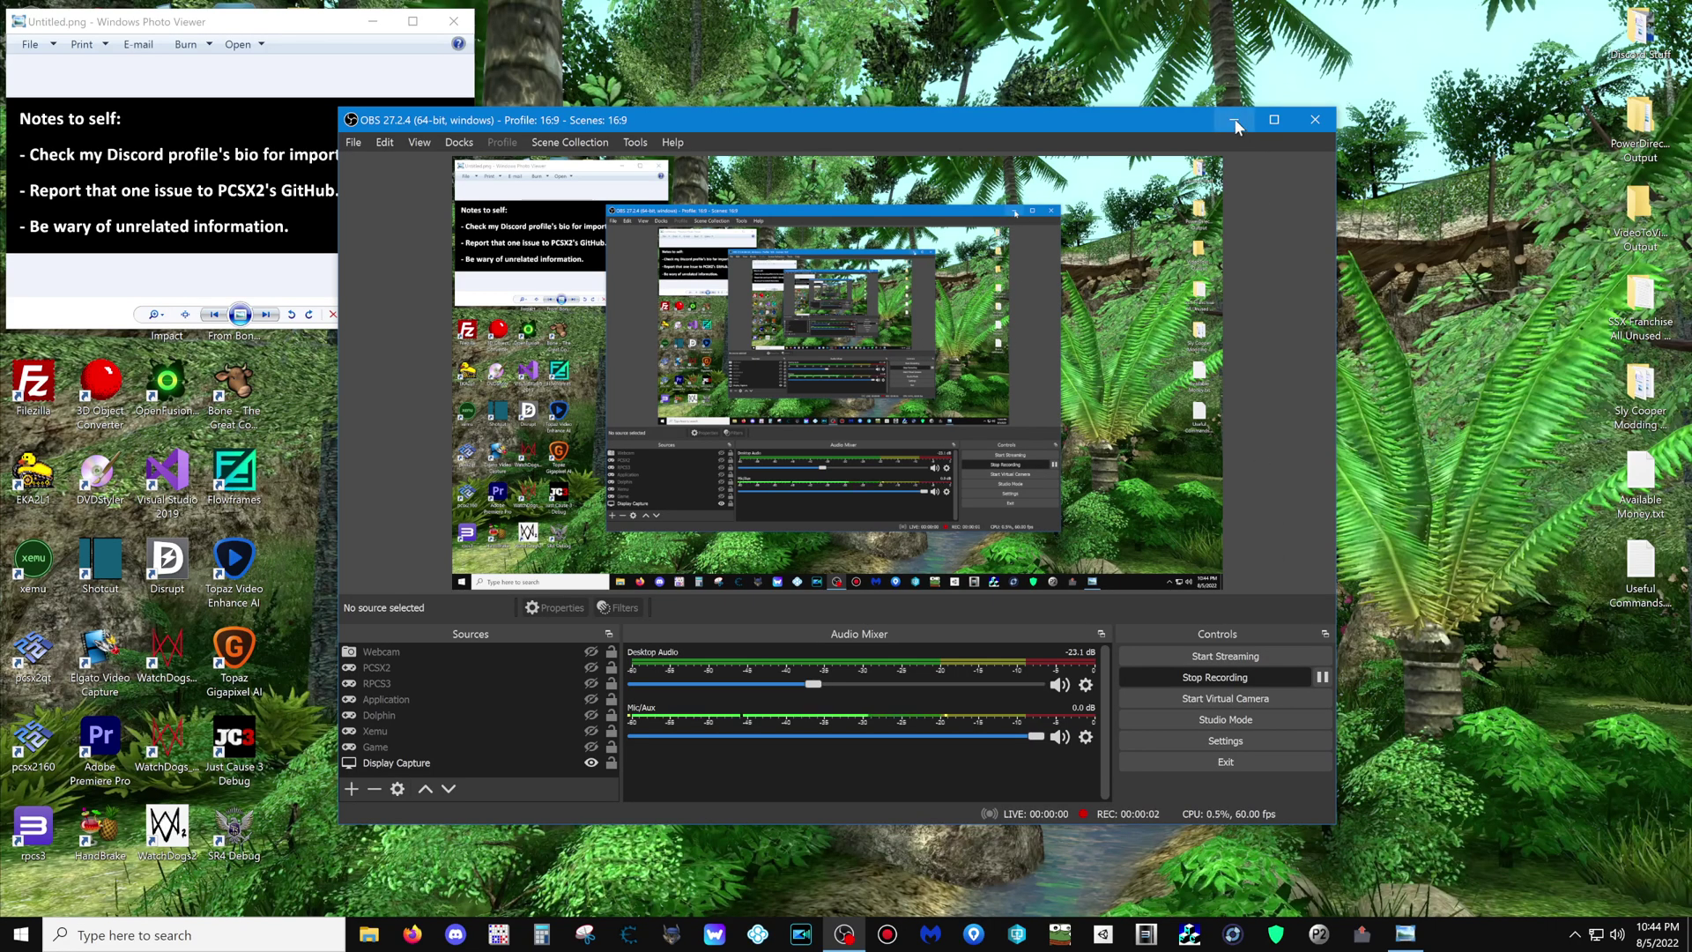
# - Minimize OBS and close the notes image viewer to reveal RPCS3's game list
pyautogui.click(1235, 121)
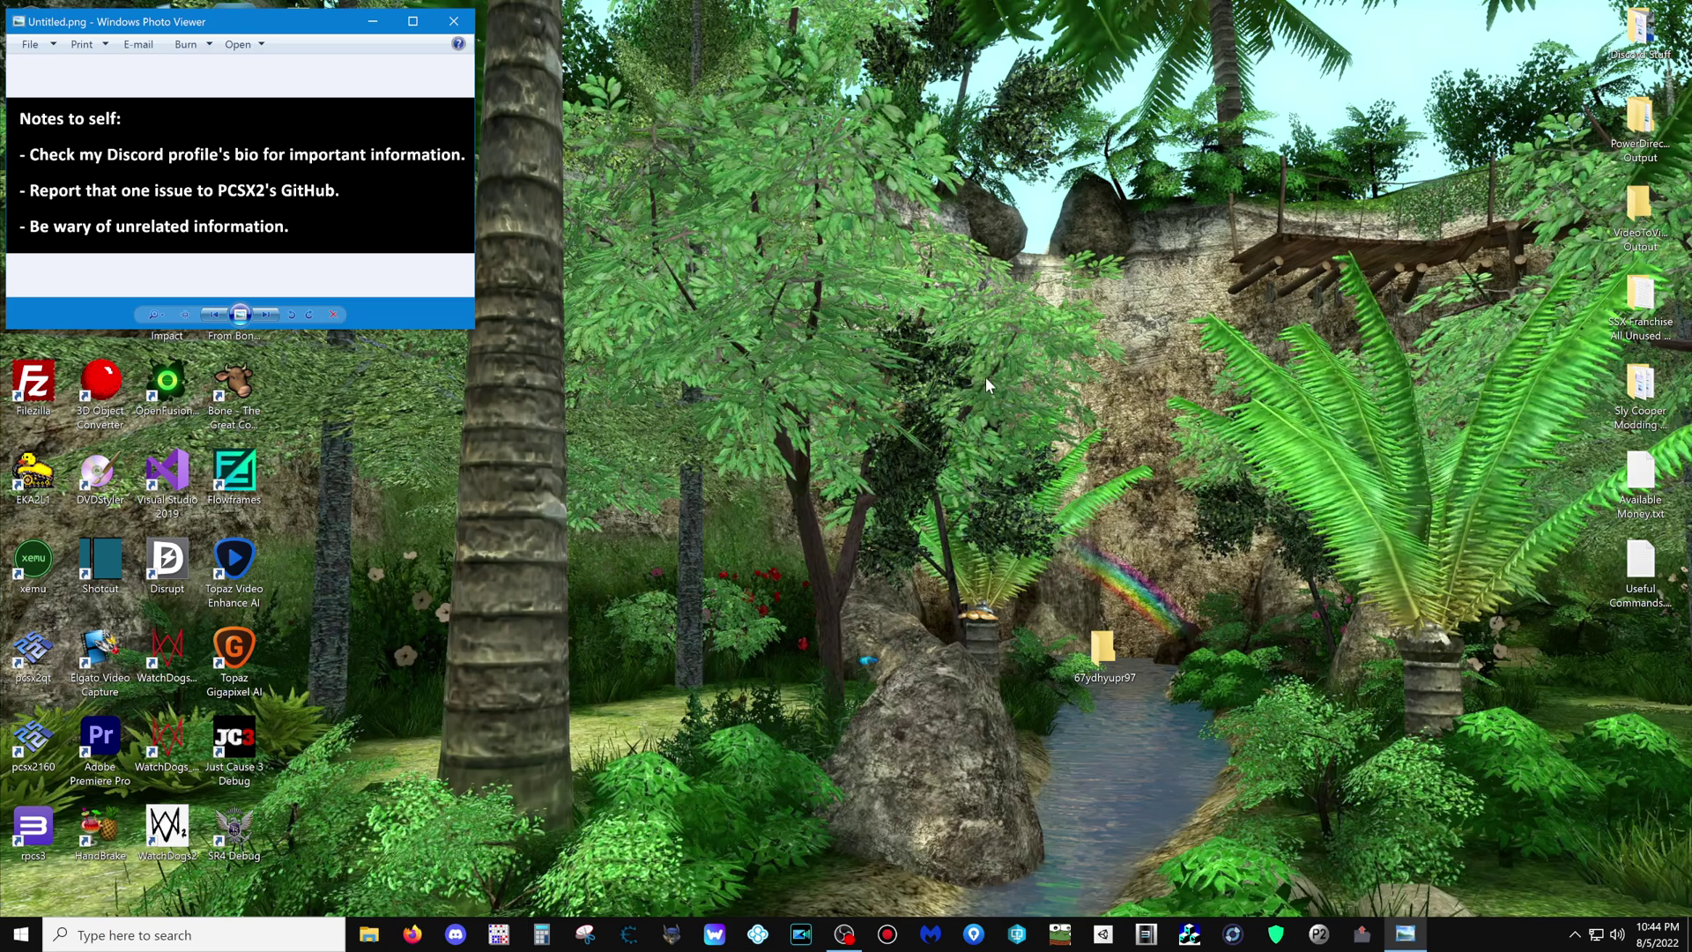
pyautogui.click(453, 22)
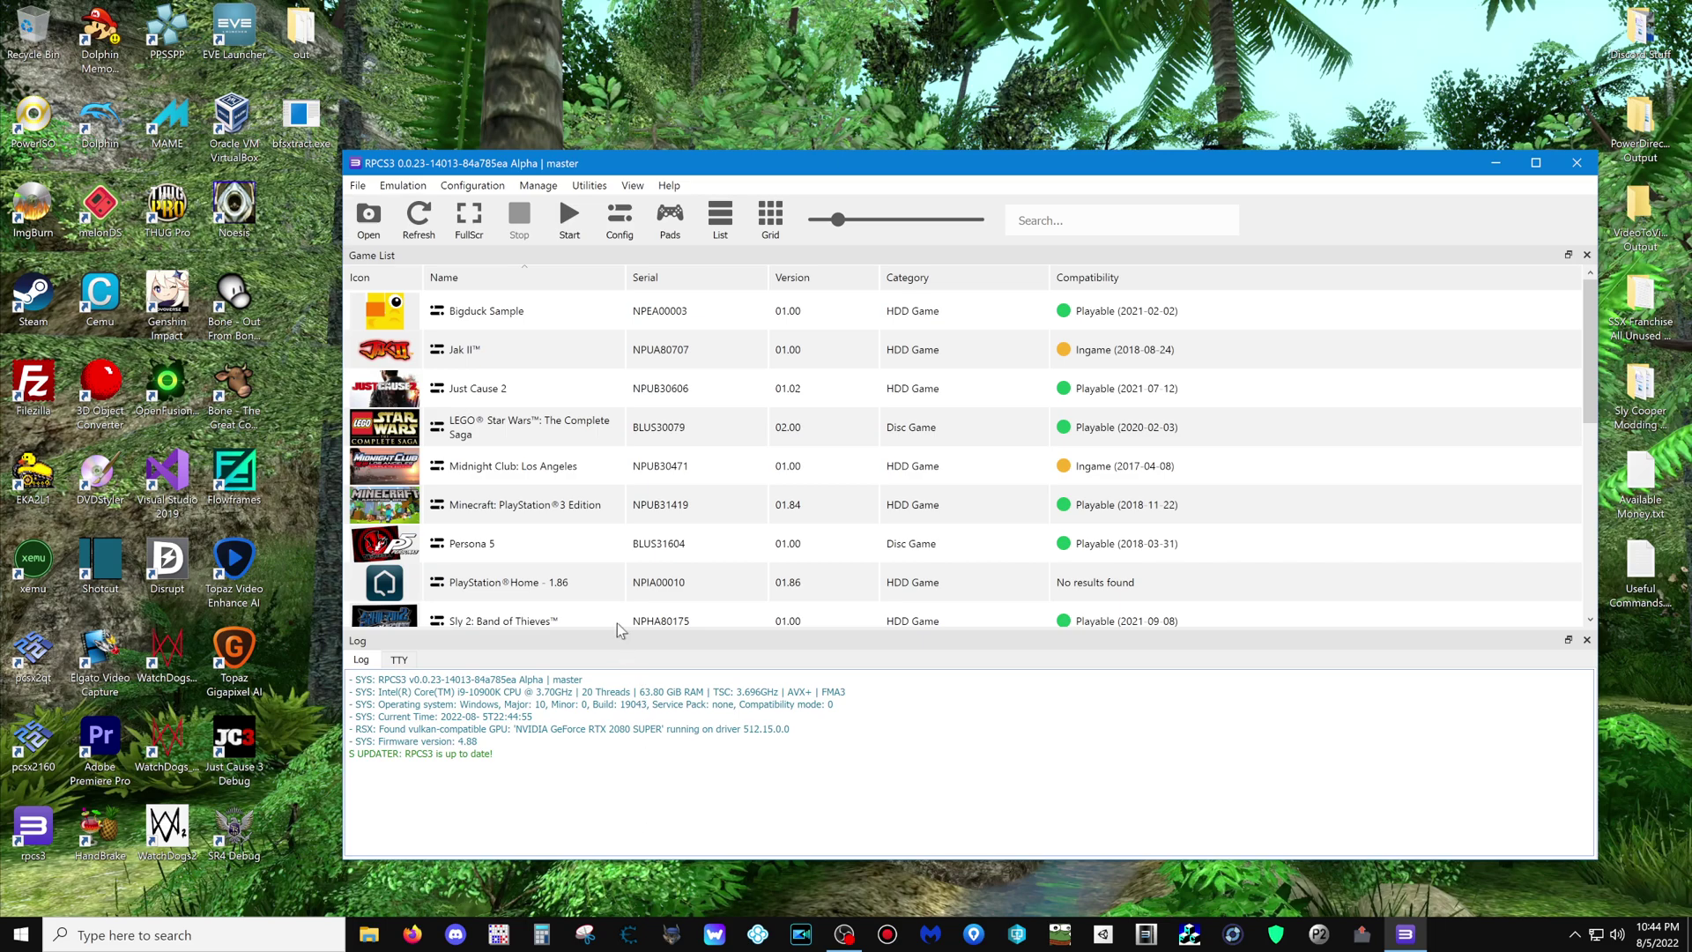
pyautogui.scroll(-1, 637, 590)
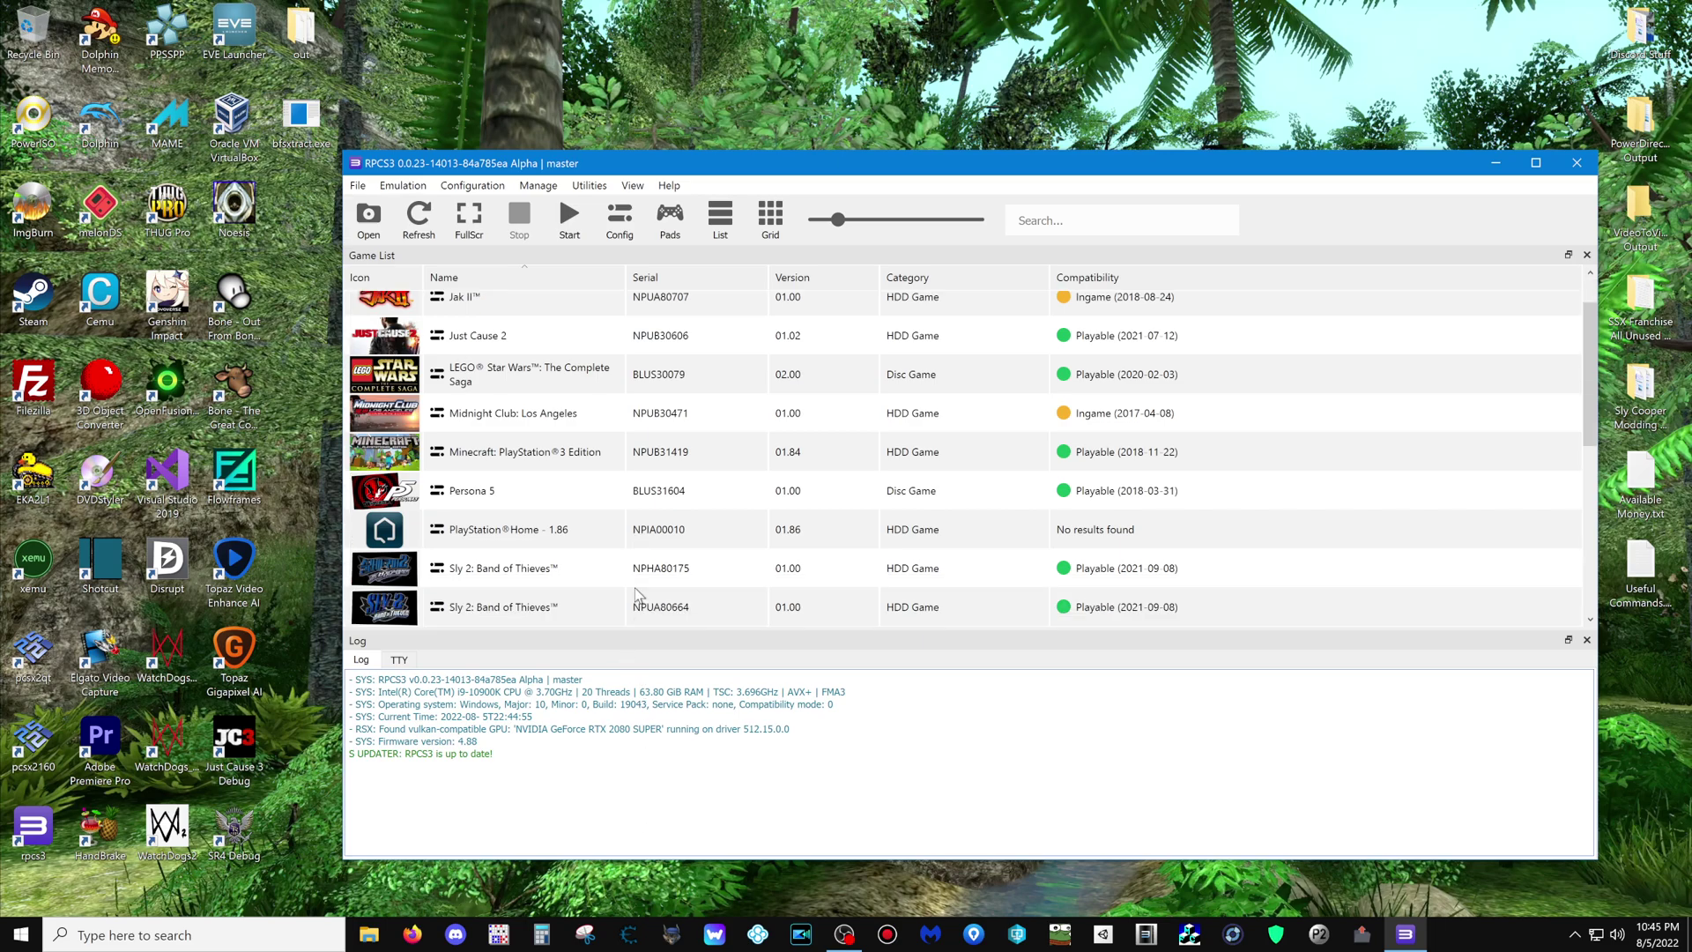
# - Boot the second Sly 2: Band of Thieves entry from its savestate and raise its window
pyautogui.rightClick(514, 607)
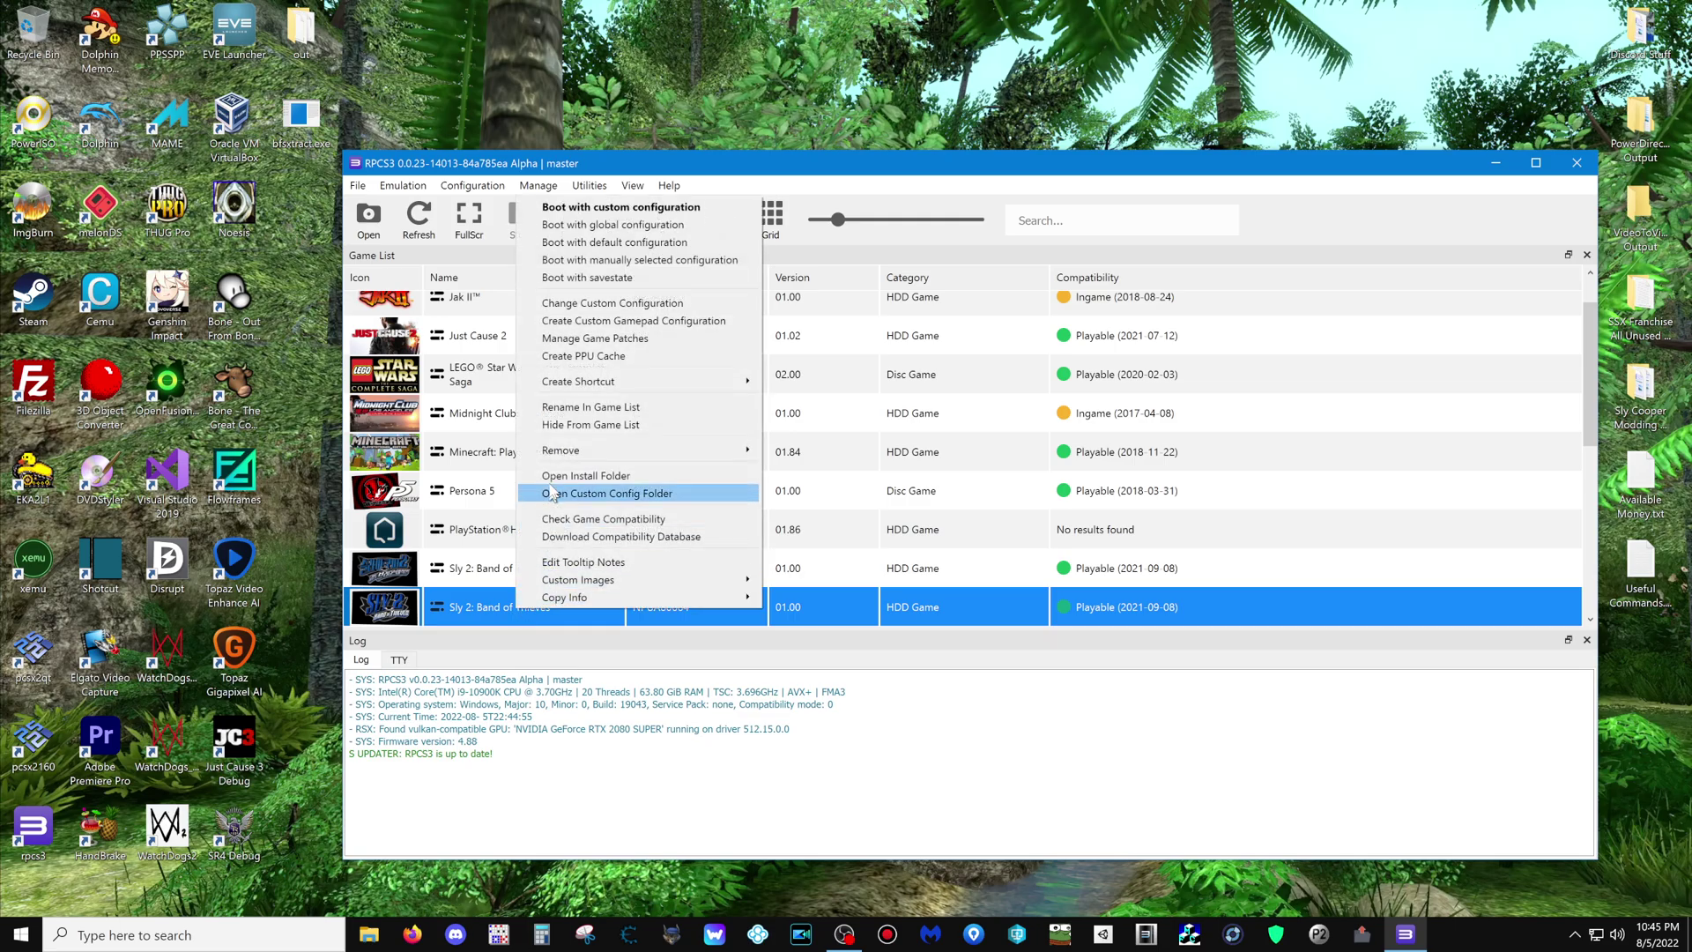
pyautogui.click(575, 278)
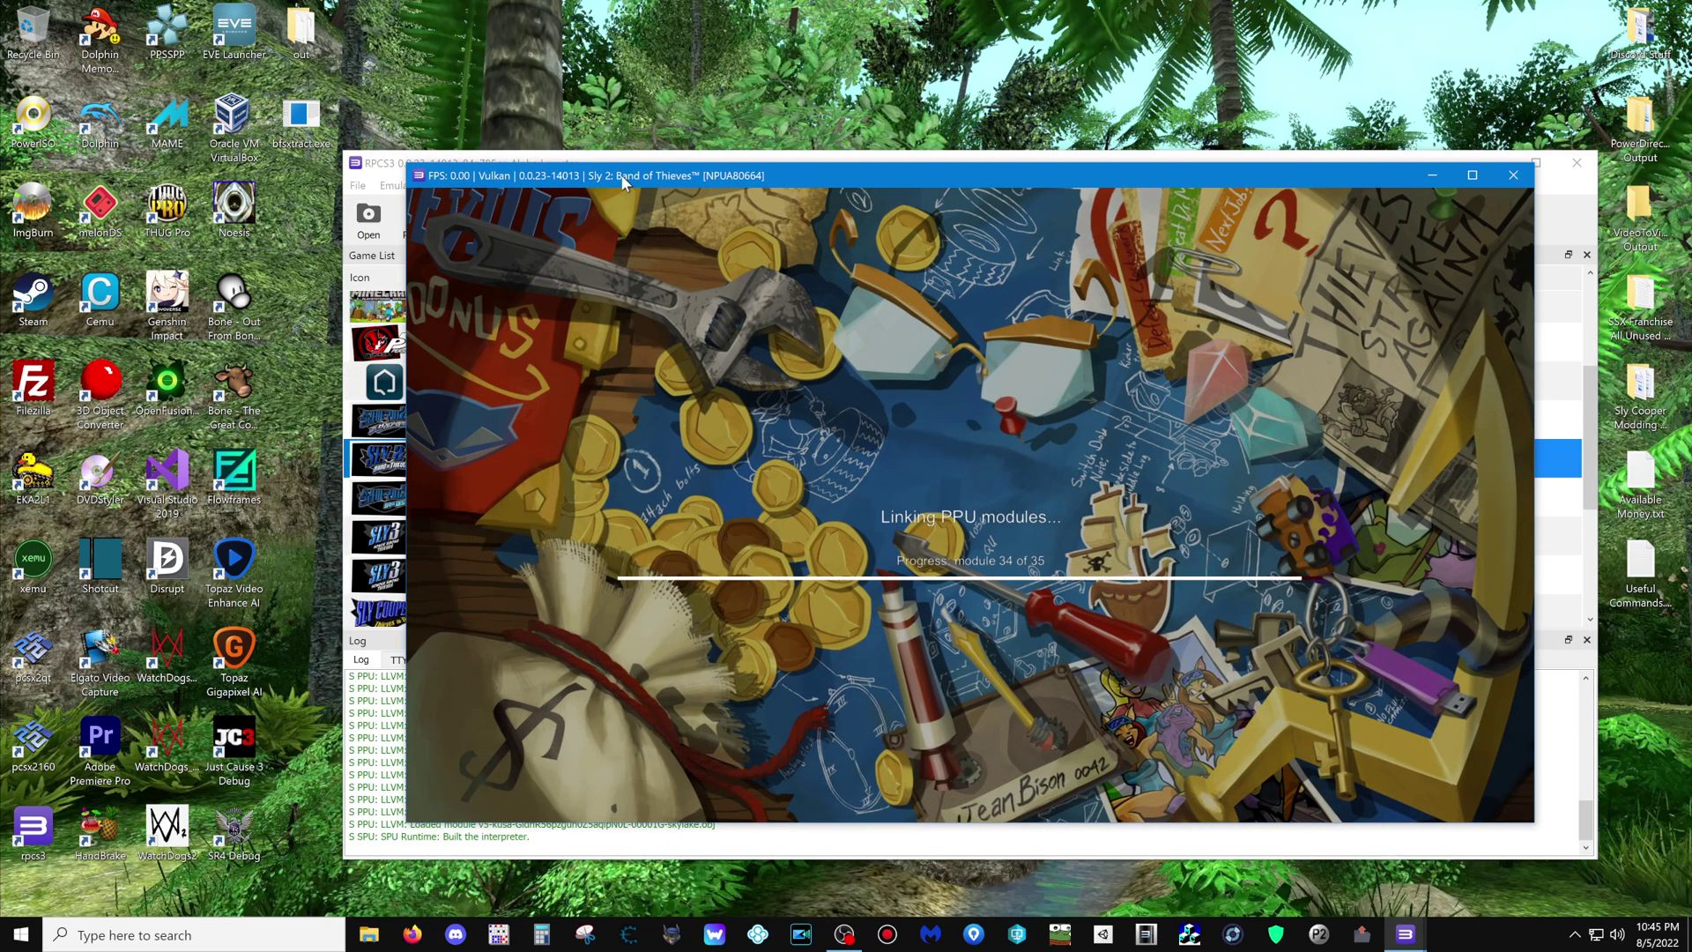
pyautogui.moveTo(619, 181); pyautogui.dragTo(609, 93)
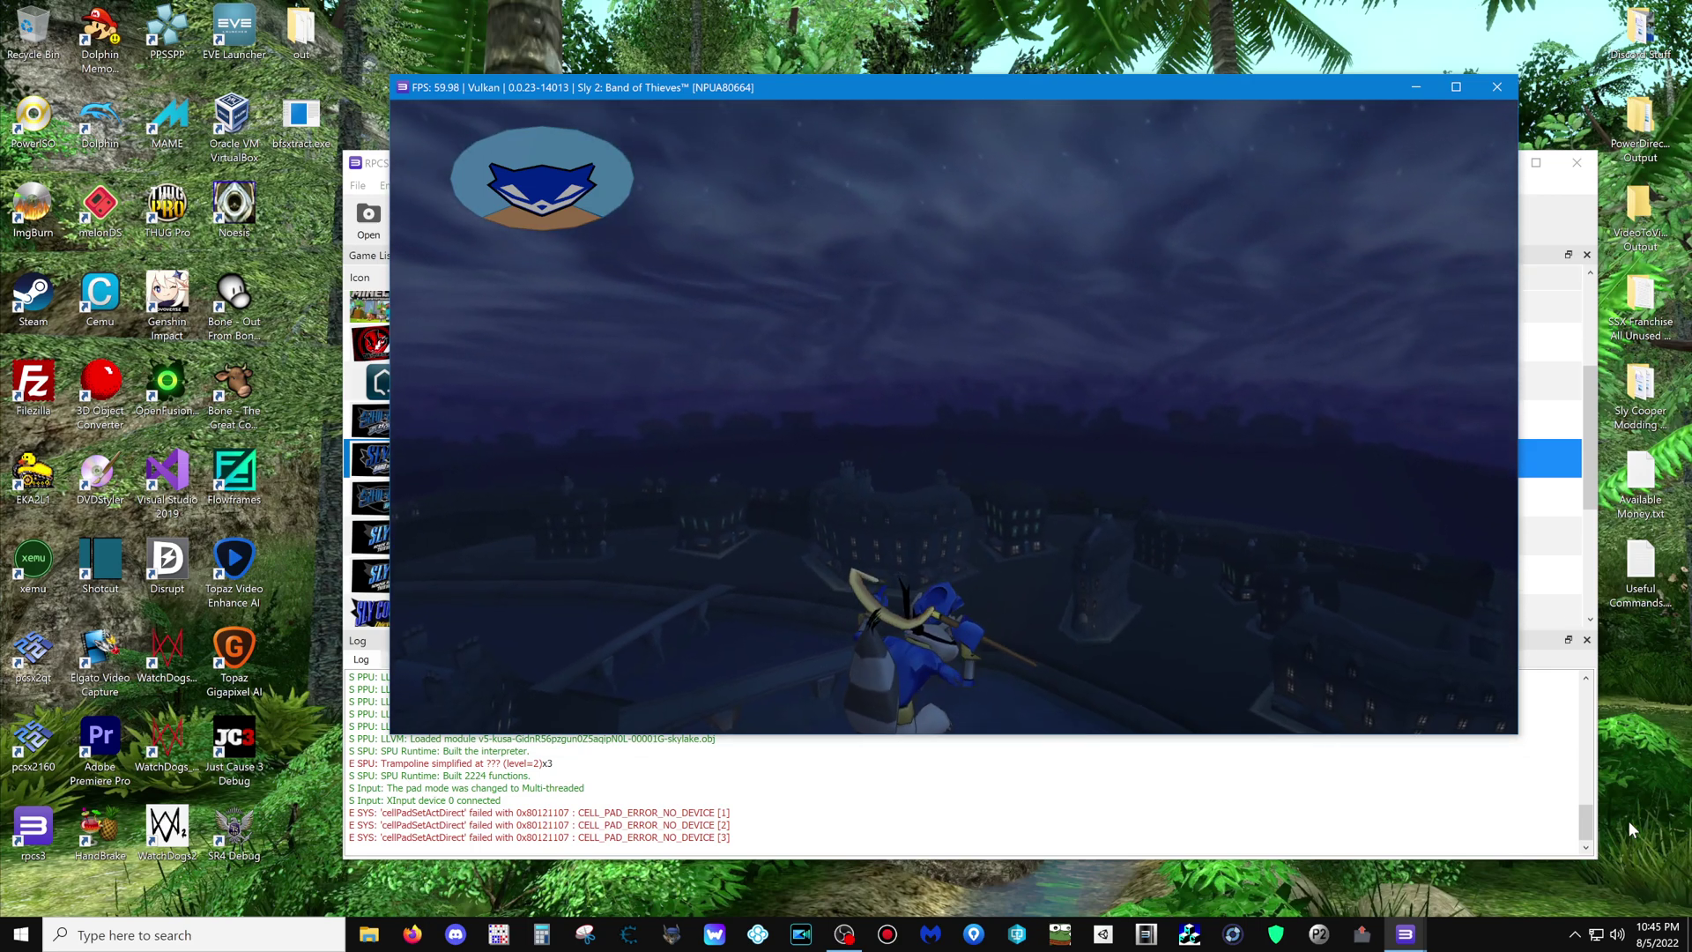
# - Close Sly 2, reboot it from its savestate, play, then save a new savestate with Ctrl+S
pyautogui.click(1498, 86)
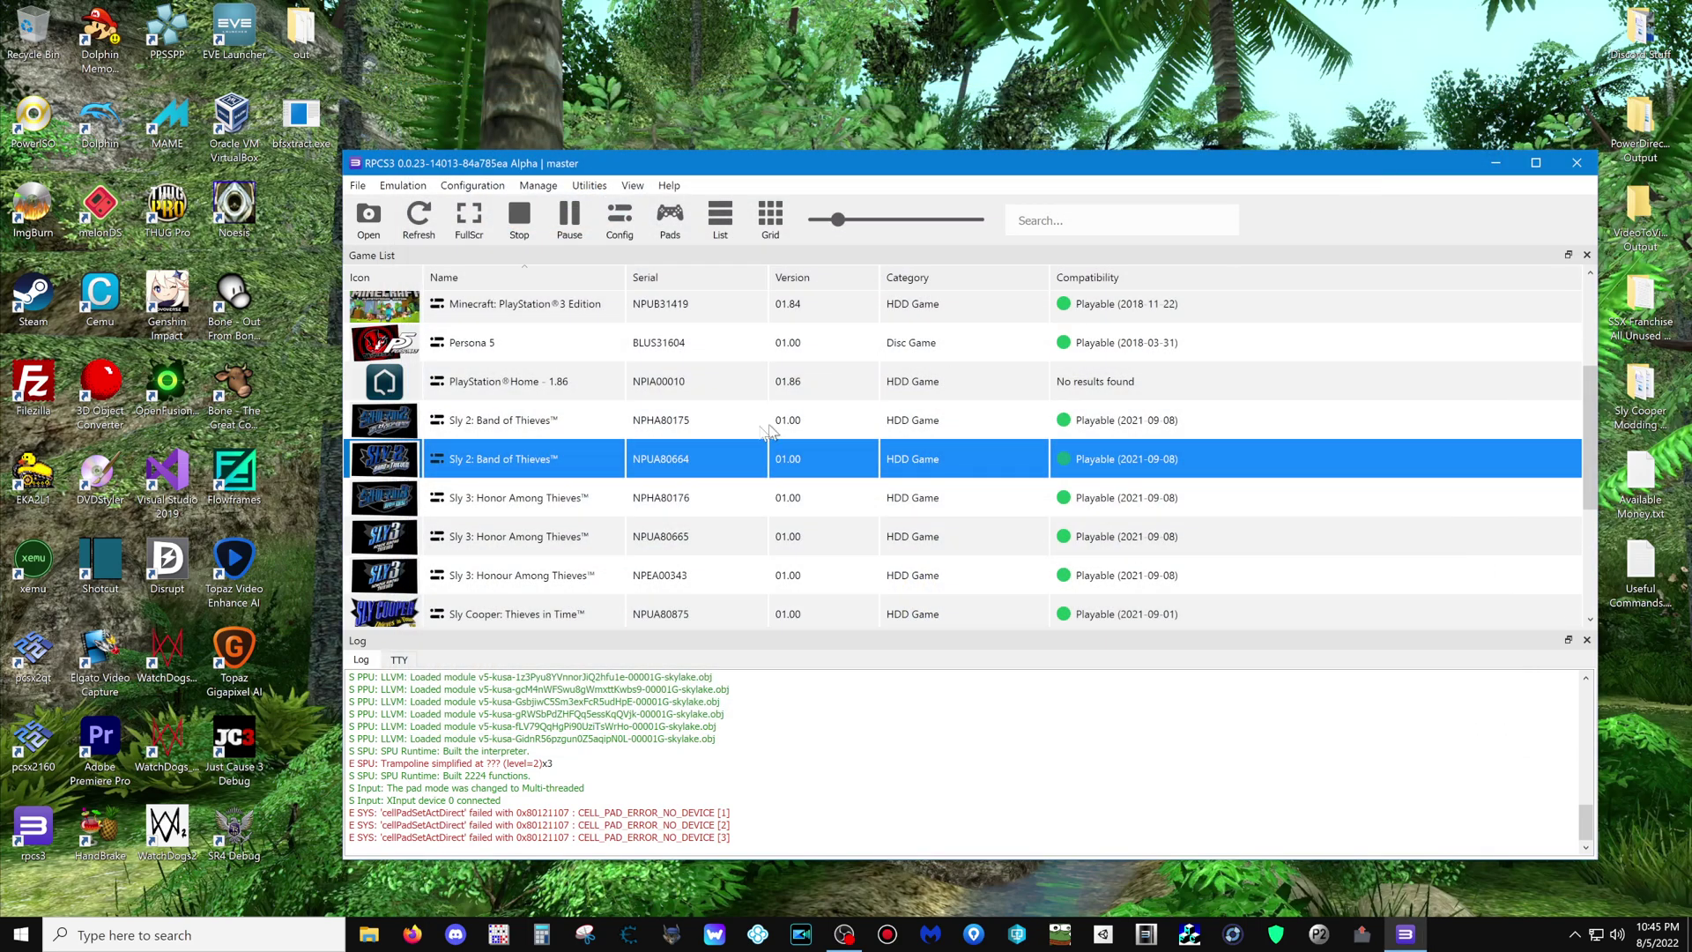
pyautogui.rightClick(489, 464)
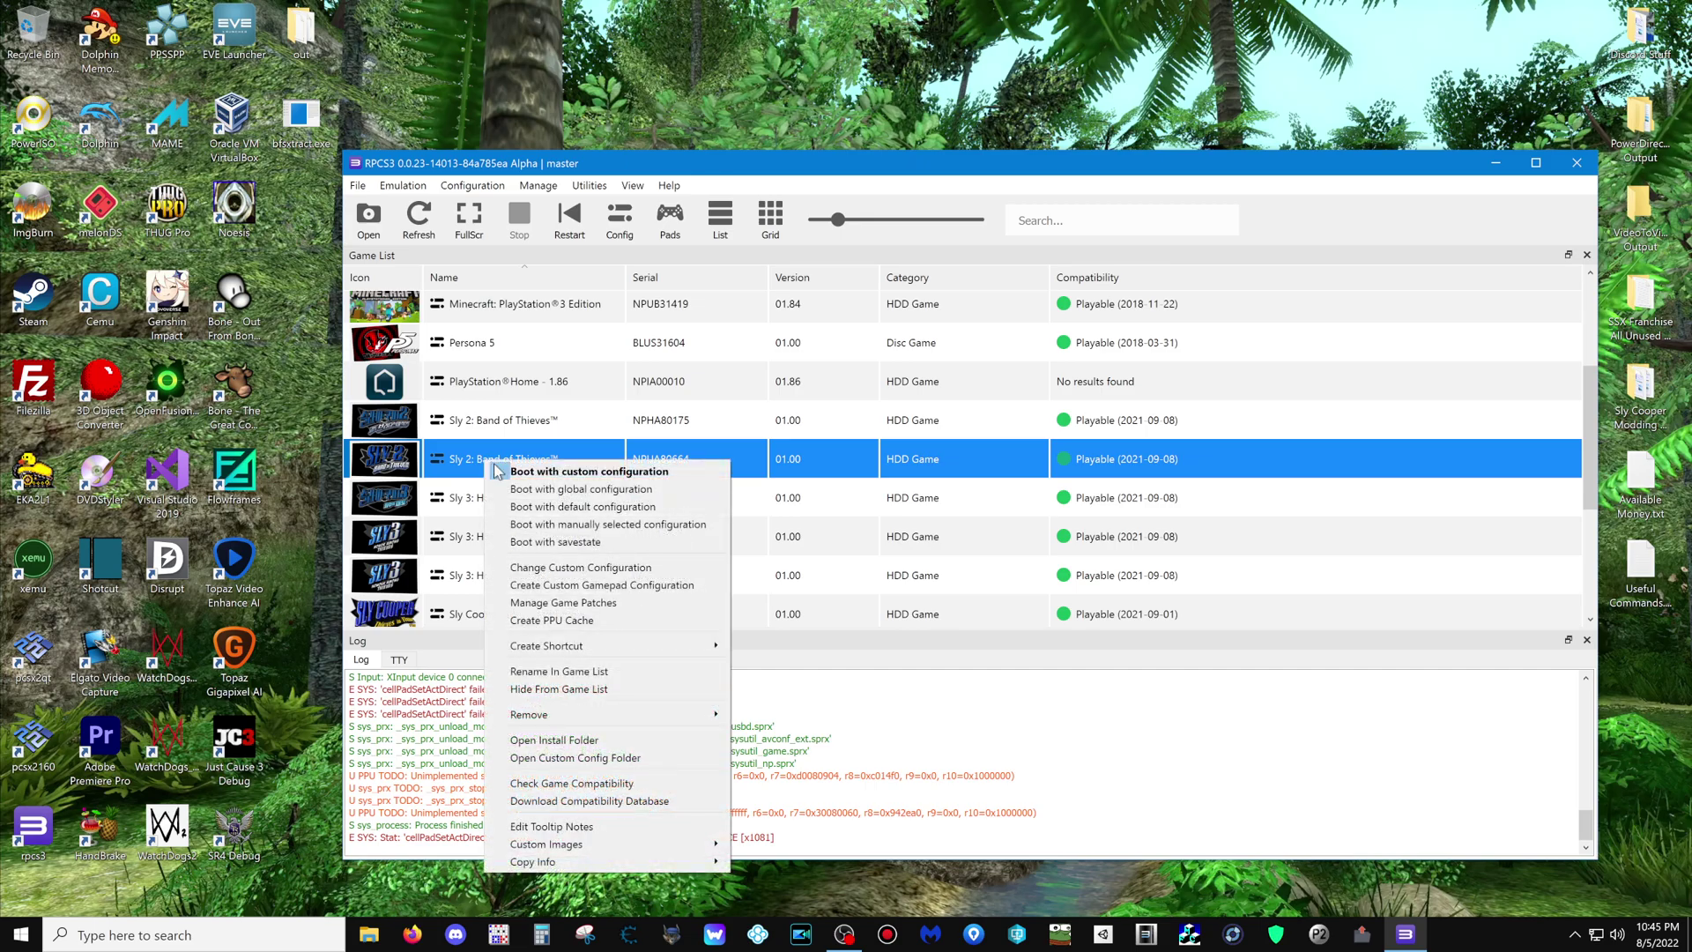
pyautogui.click(553, 544)
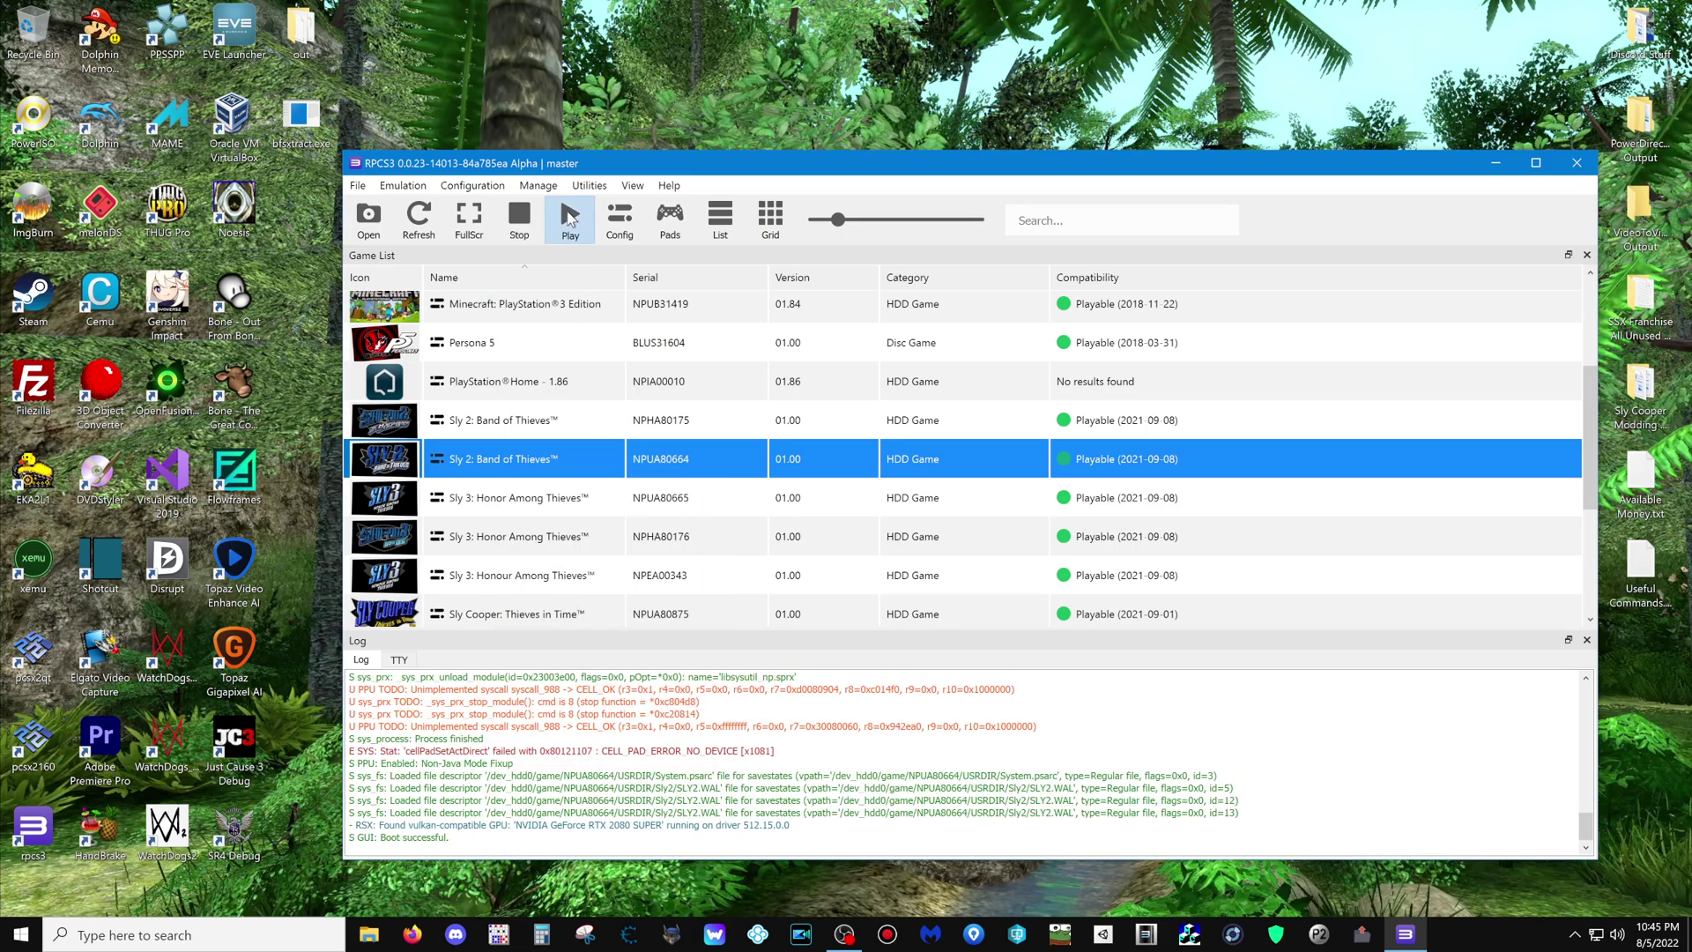
pyautogui.click(570, 220)
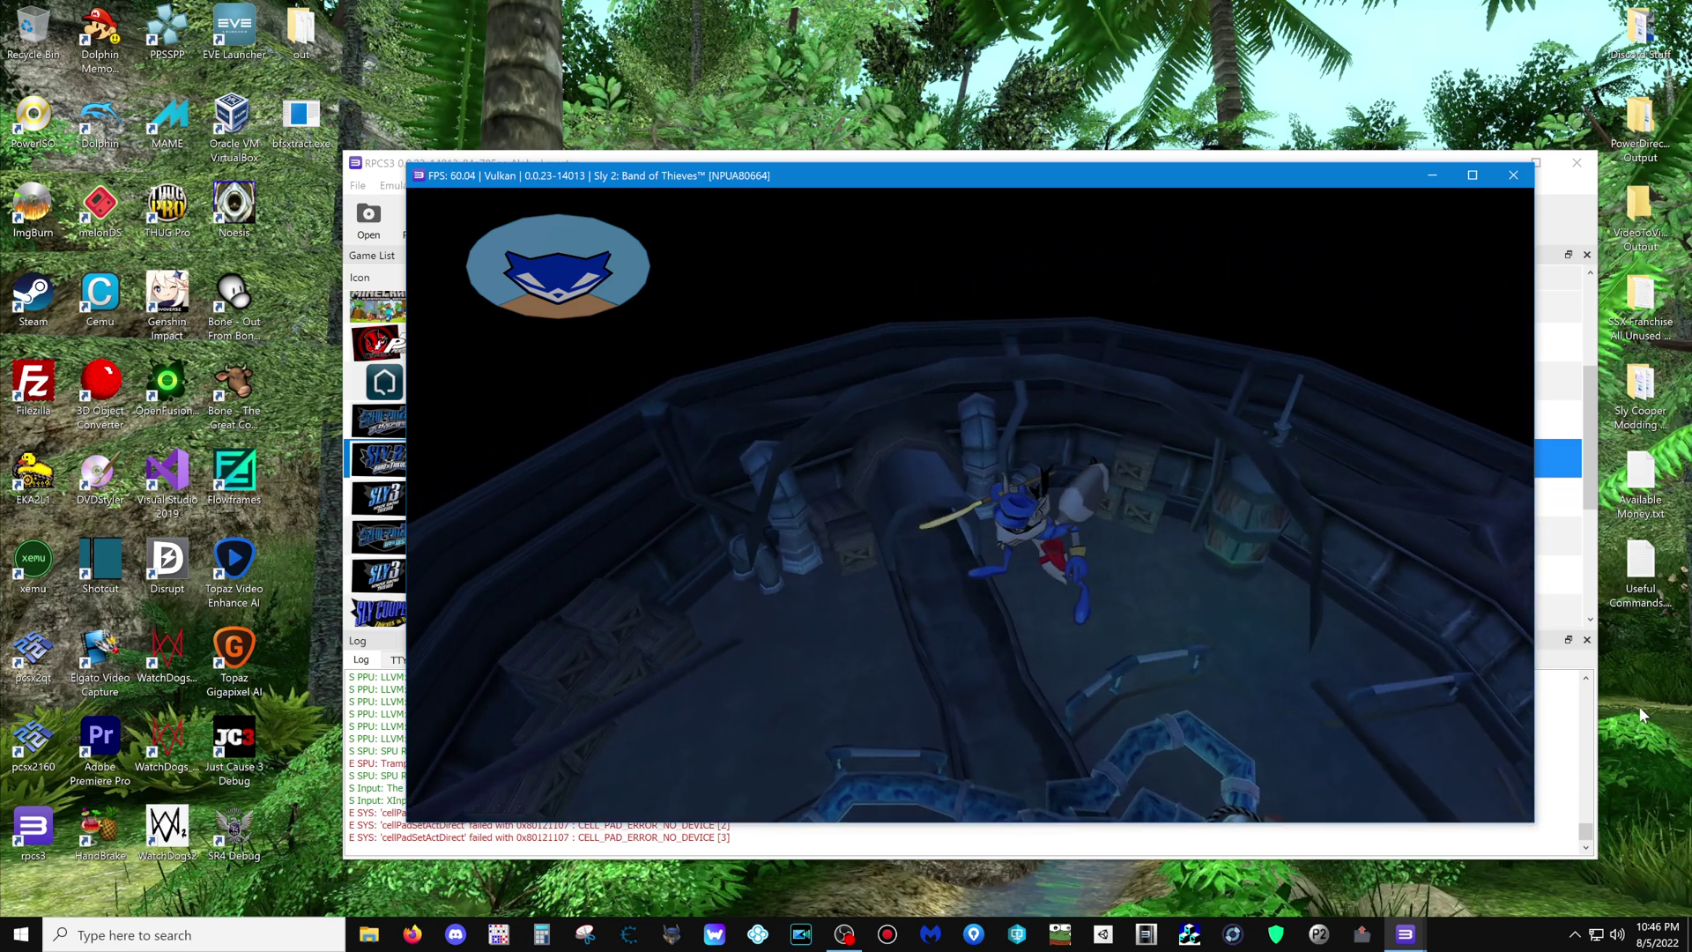
pyautogui.hotkey('ctrl', 's')
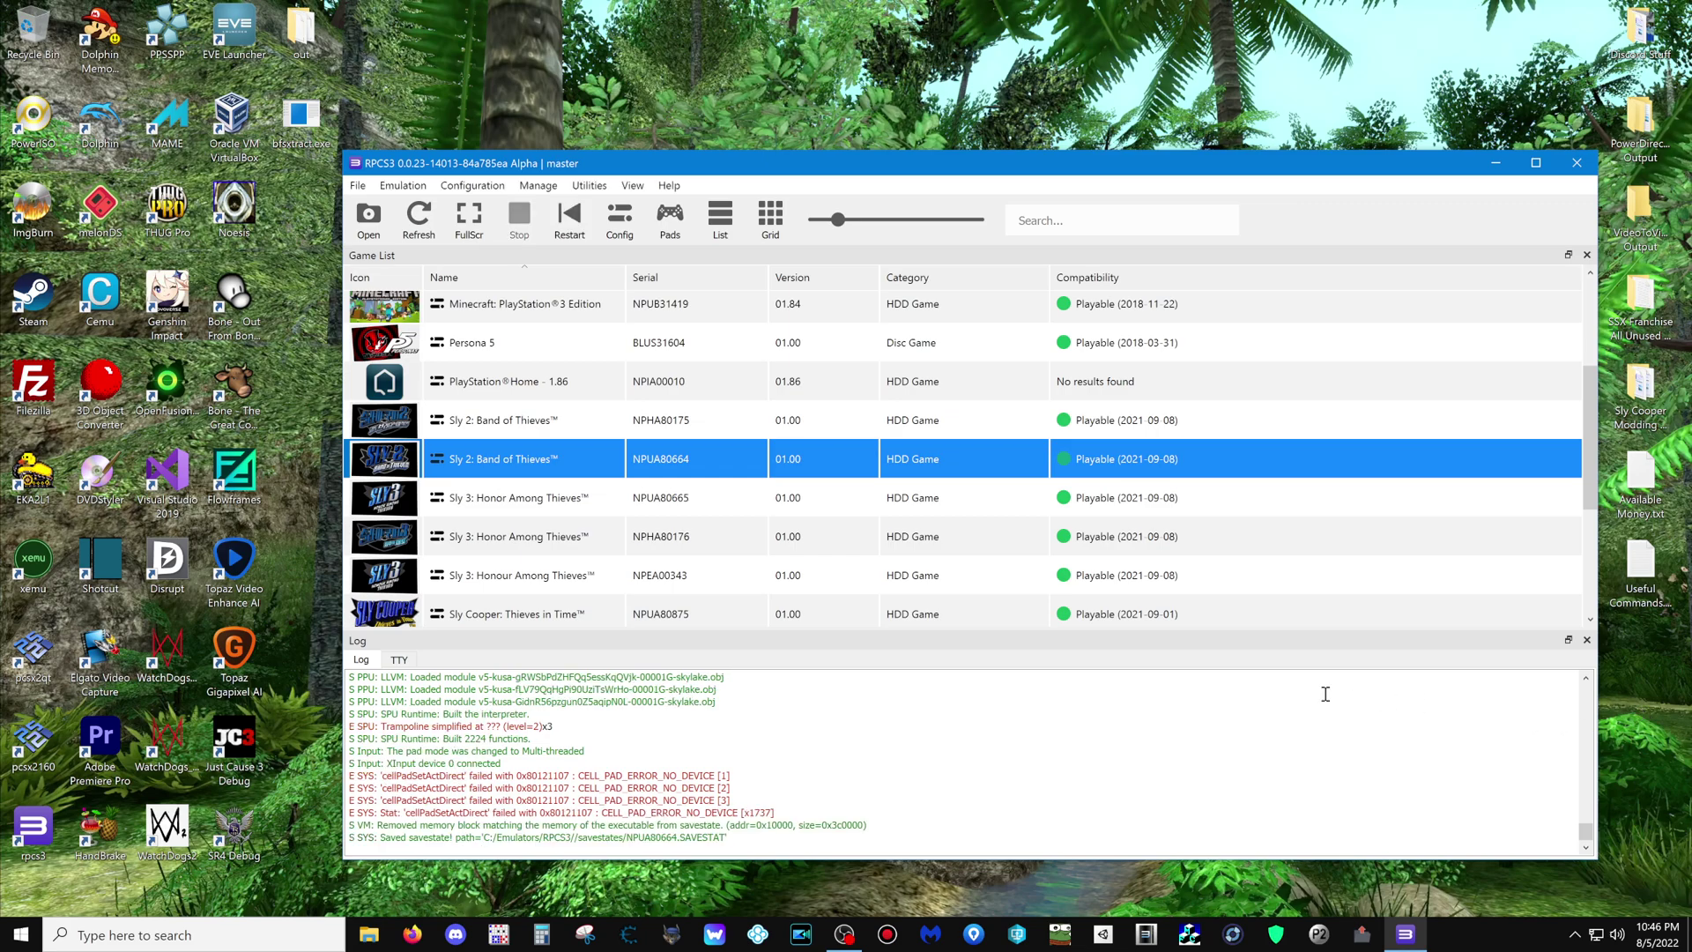
# - Resume Sly 2 from the new savestate, play in the valve room, then close it
pyautogui.rightClick(518, 470)
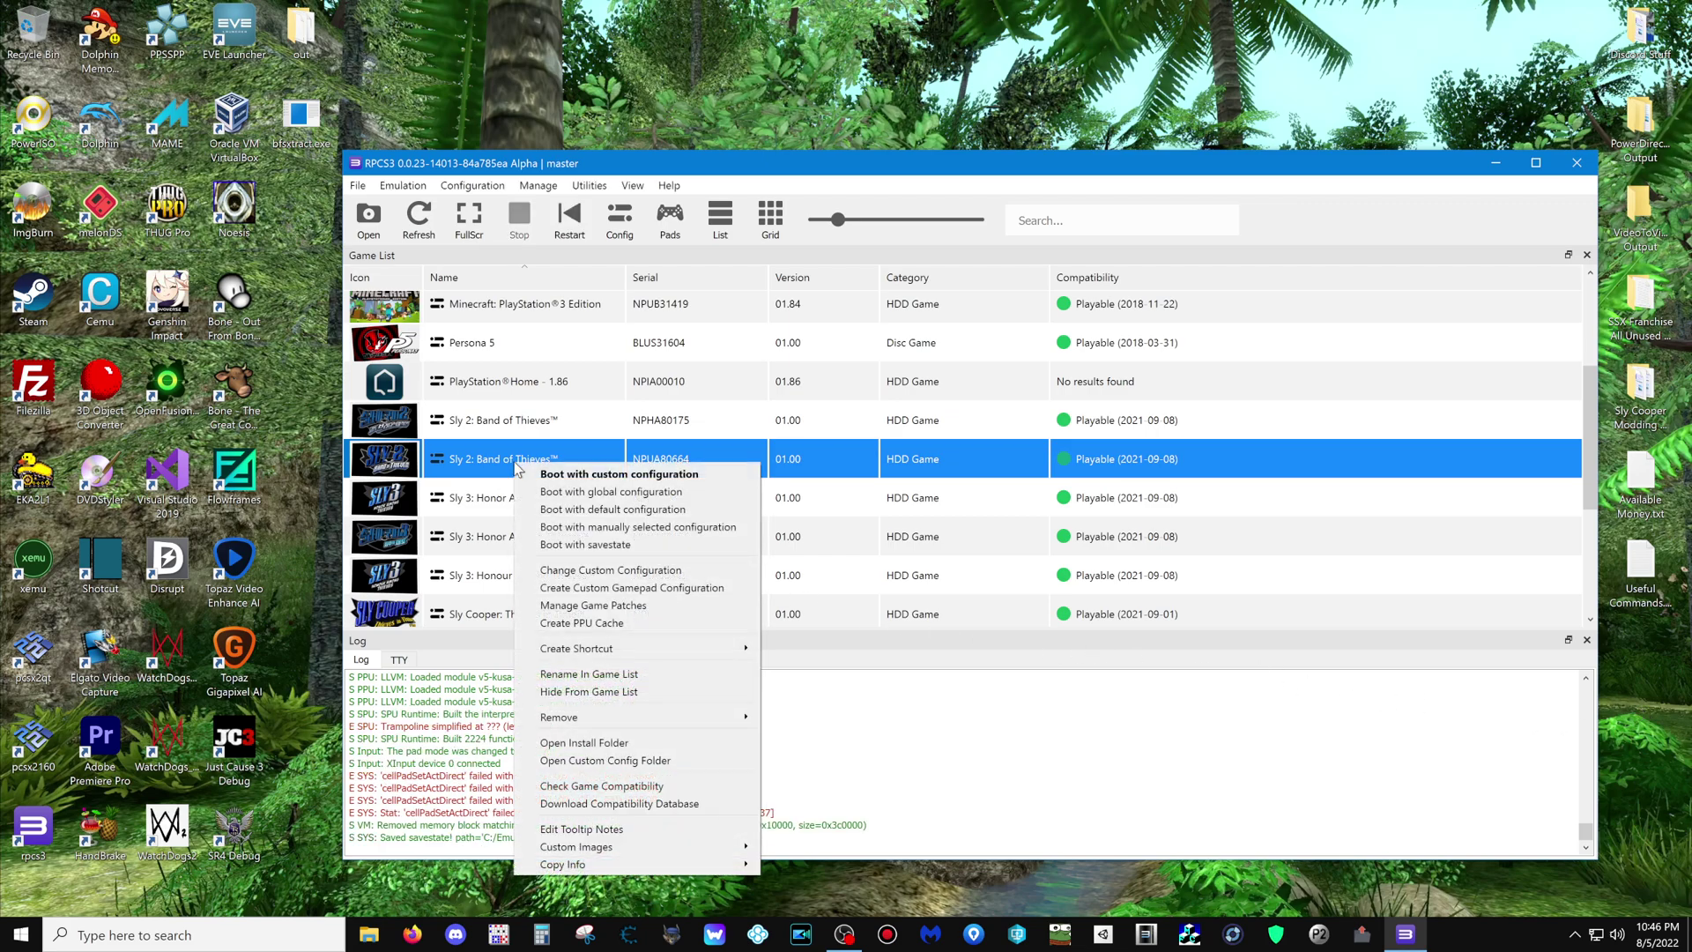
pyautogui.click(568, 545)
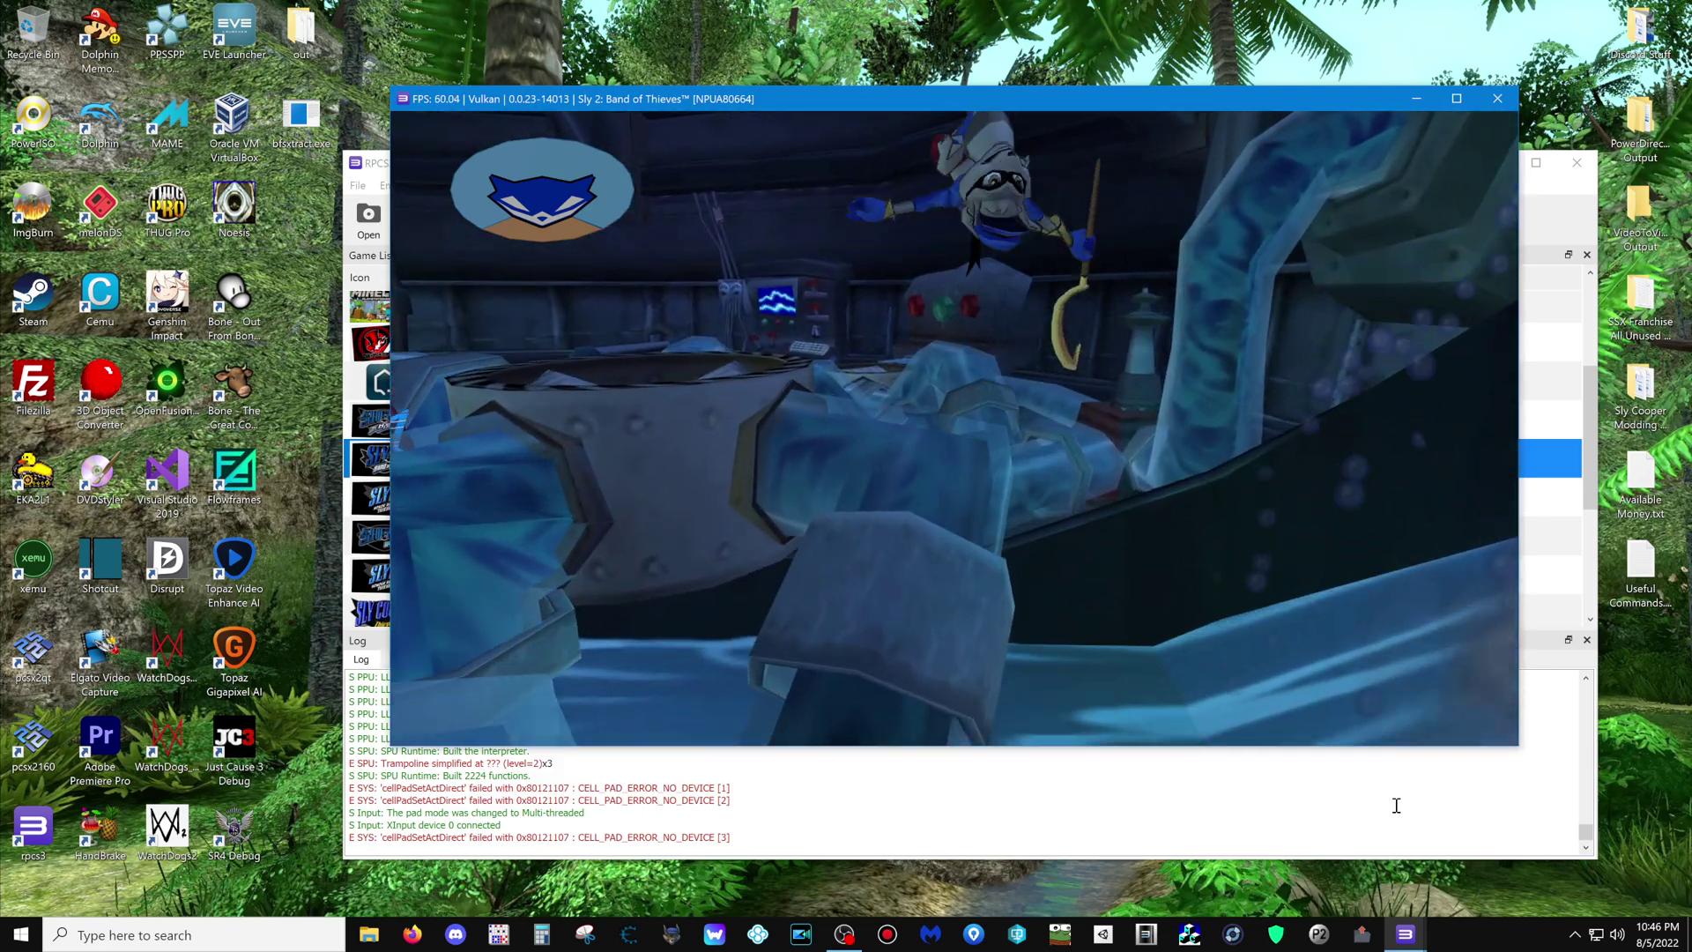
pyautogui.click(1498, 99)
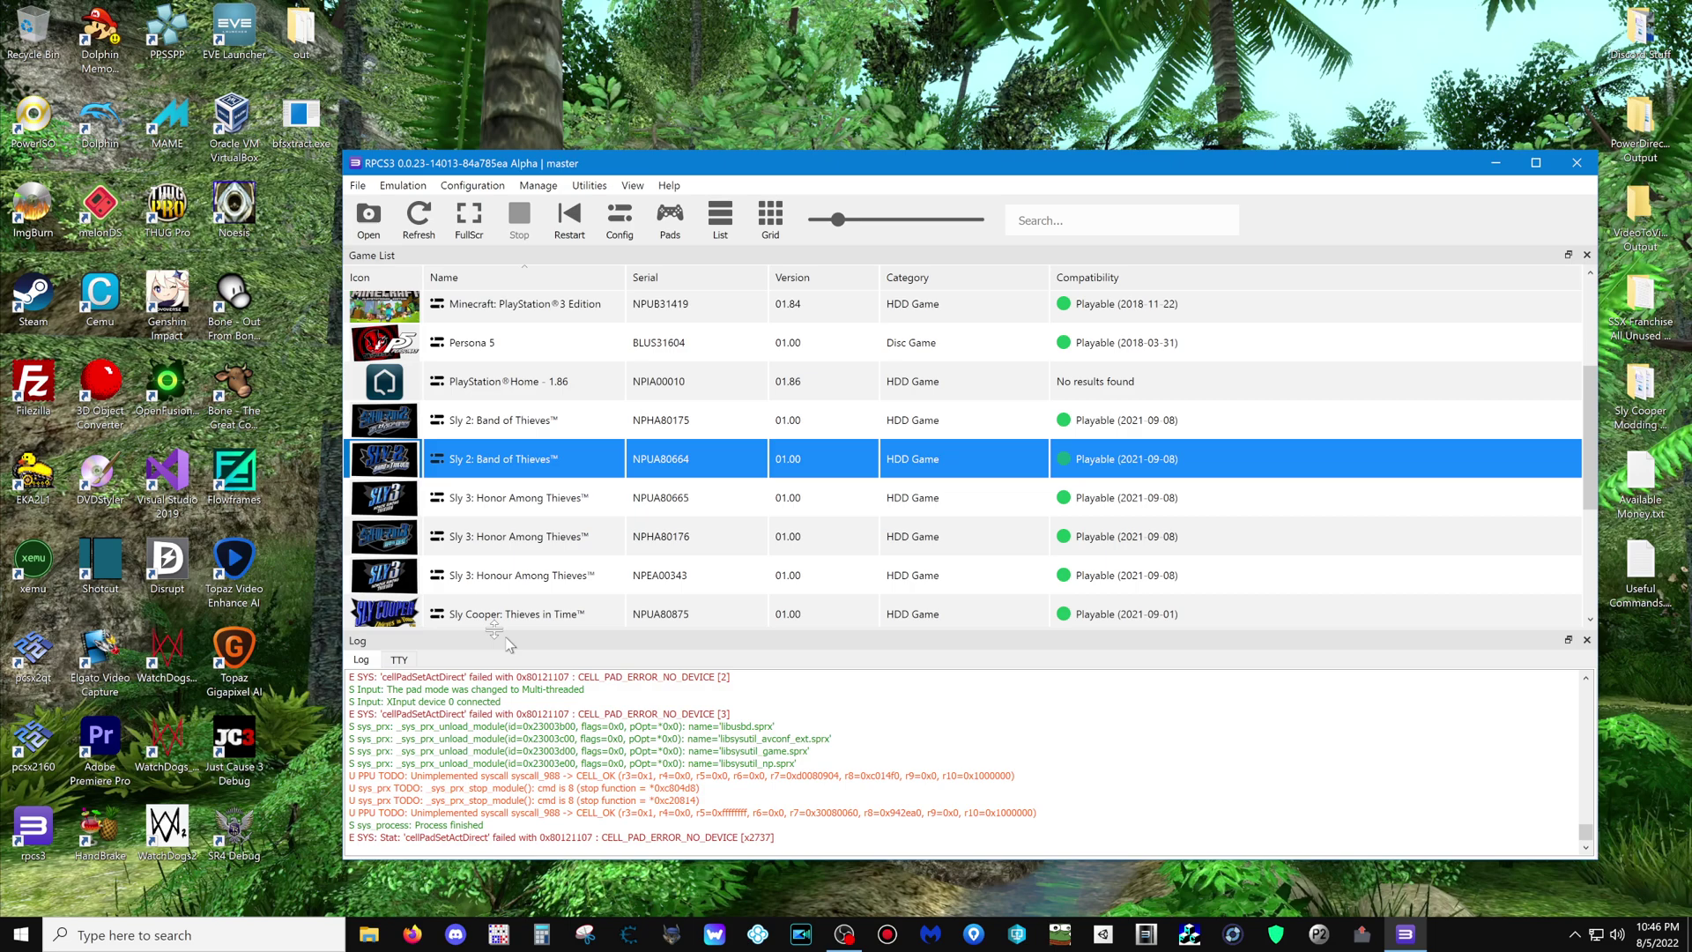
pyautogui.scroll(-1, 472, 517)
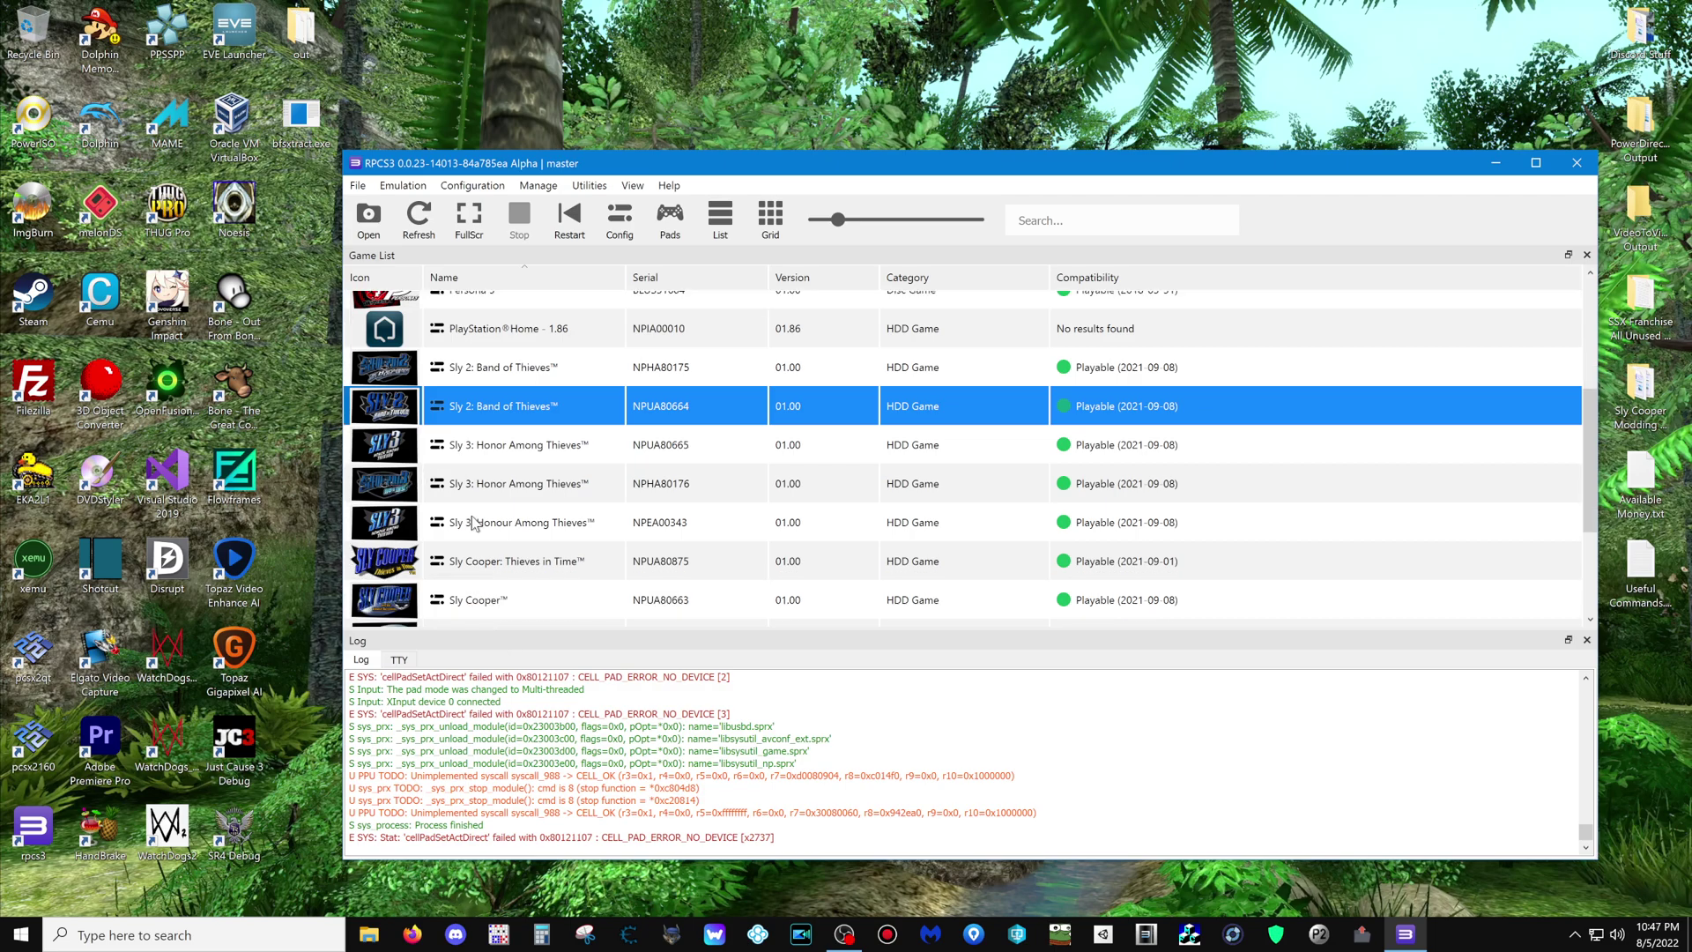
# - Boot Sly 3: Honor Among Thieves with its custom configuration and raise its window
pyautogui.rightClick(528, 451)
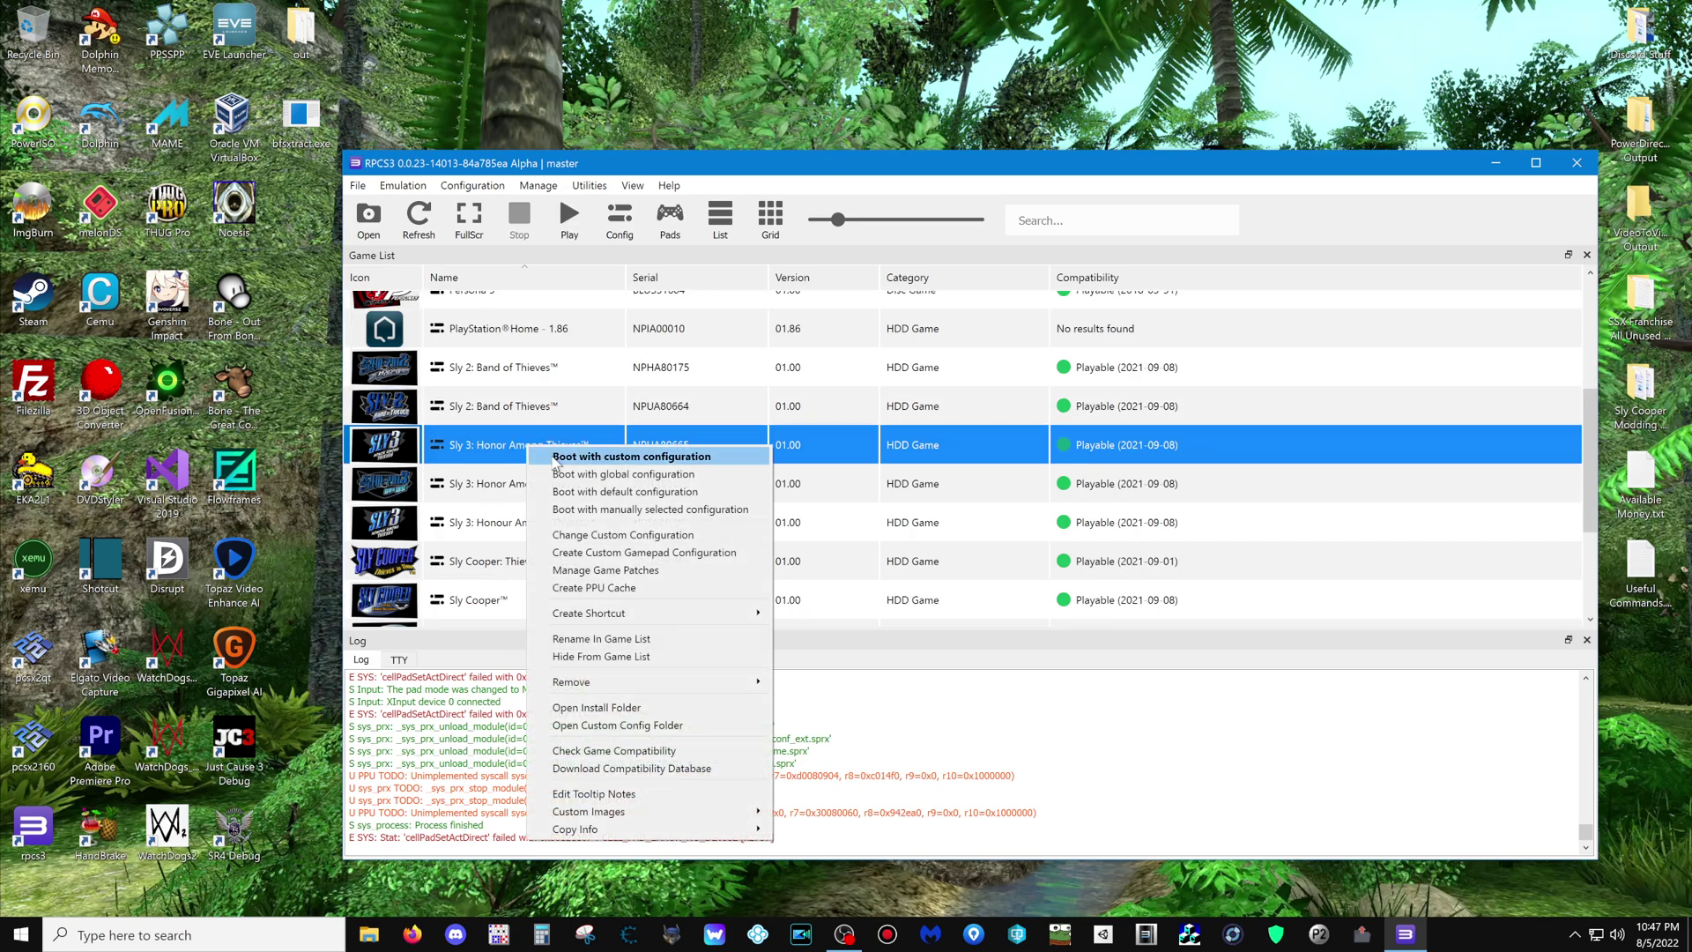
pyautogui.click(557, 457)
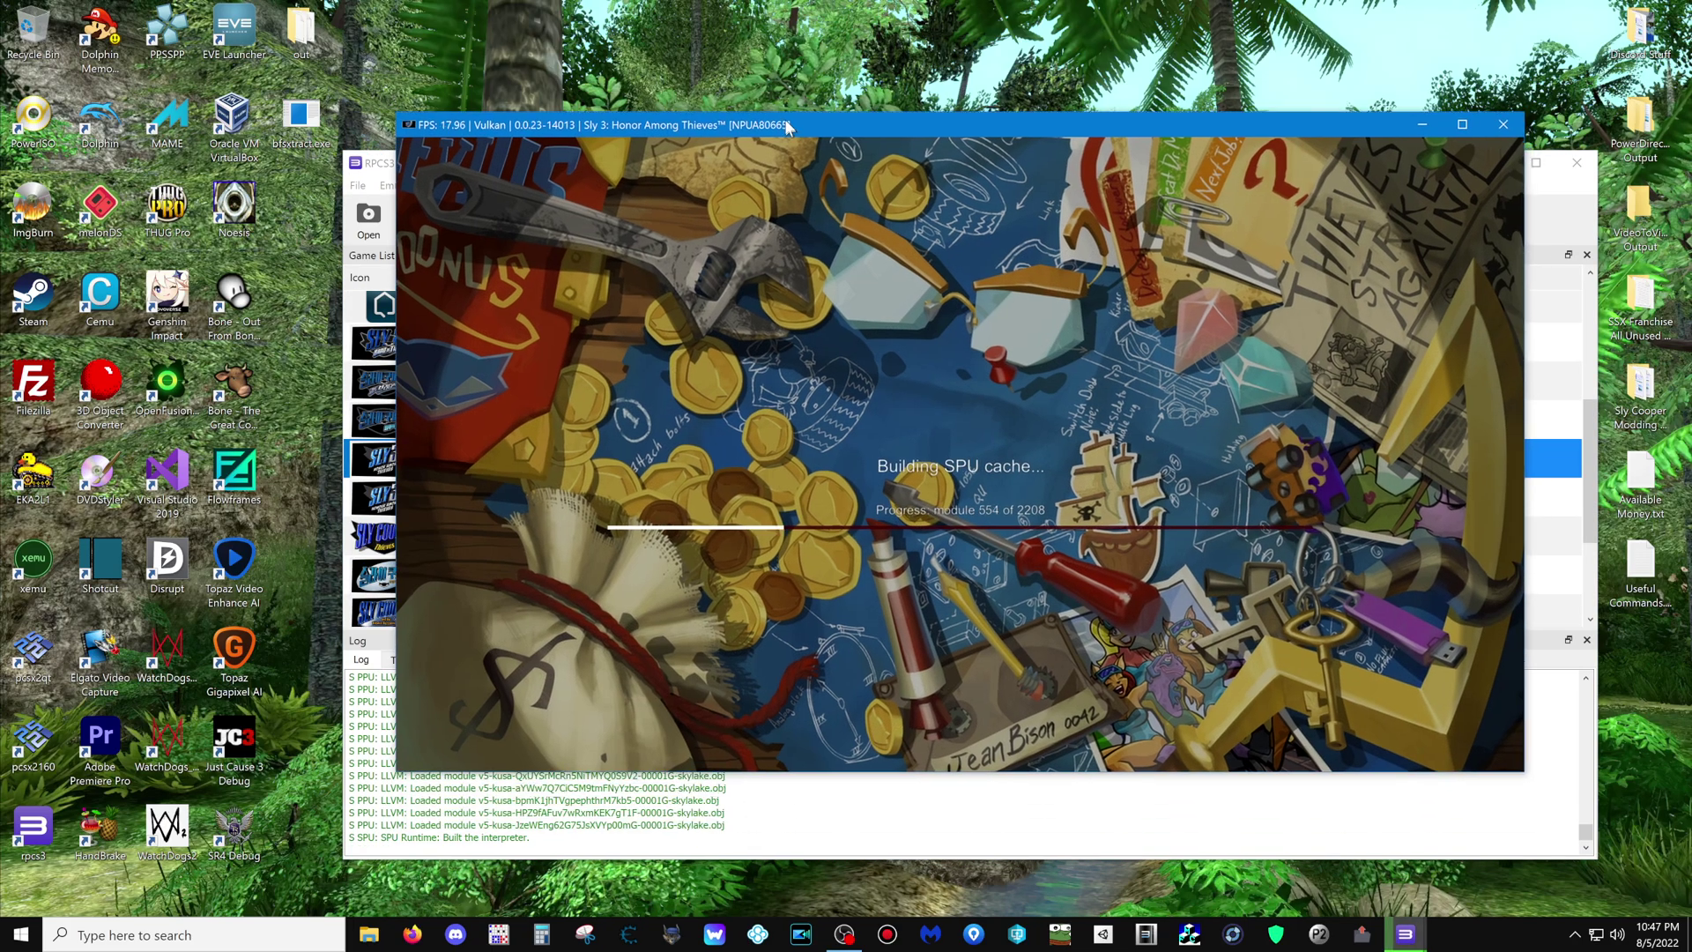
pyautogui.moveTo(790, 165); pyautogui.dragTo(768, 33)
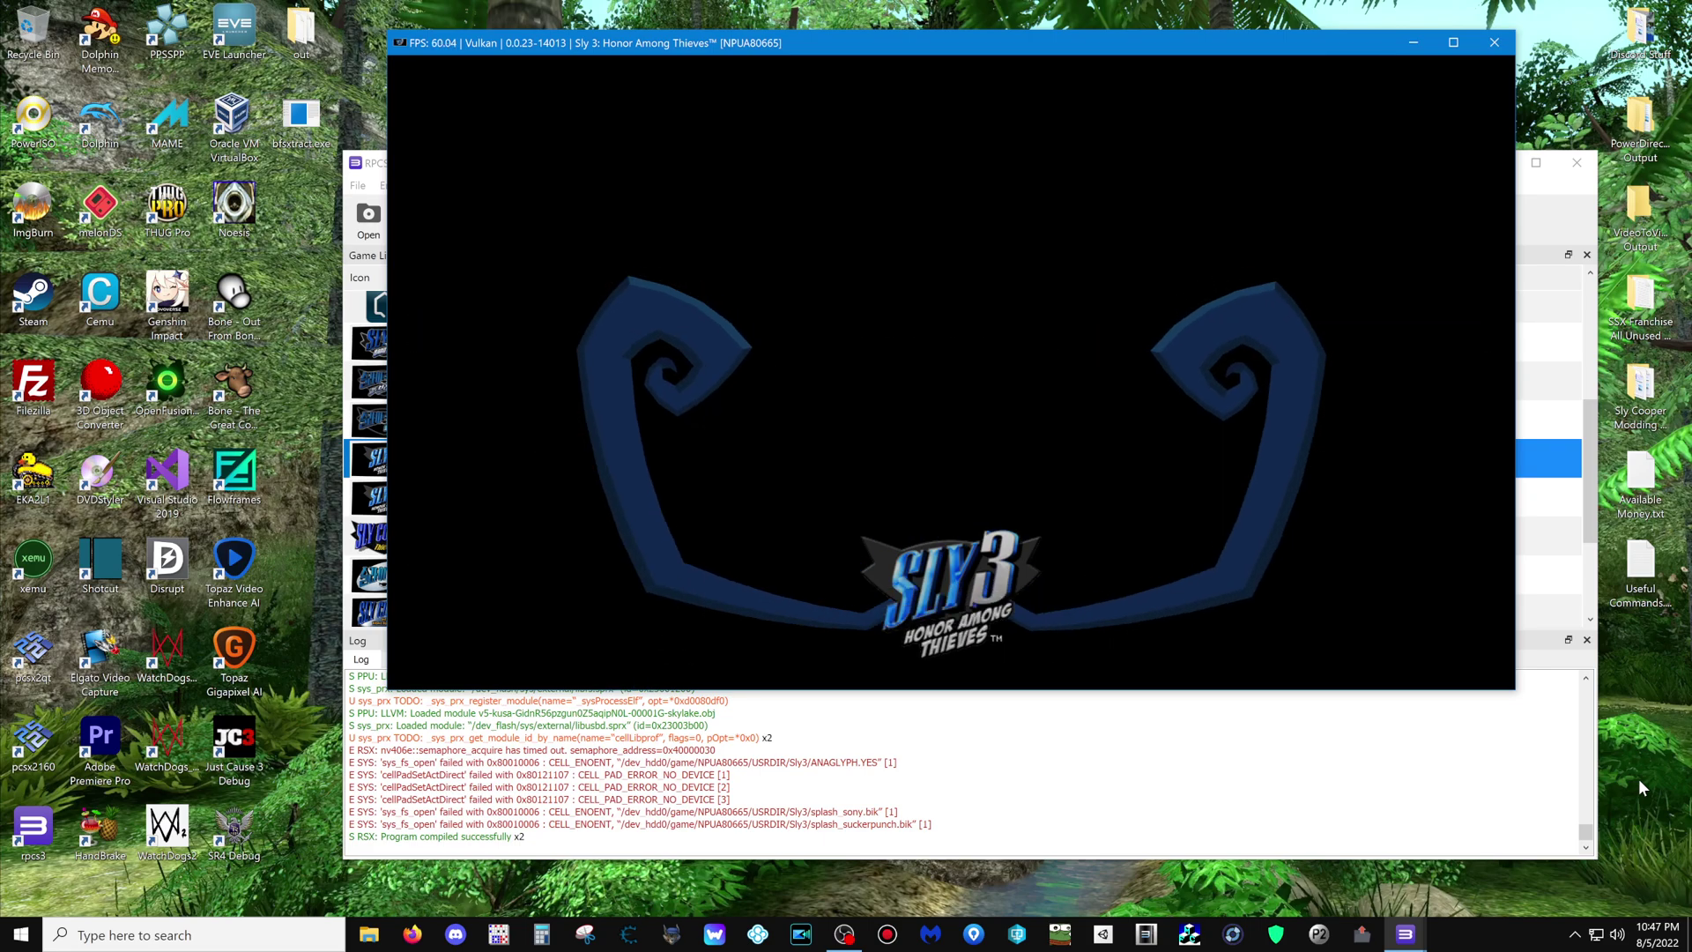
# - Start a Master Thief Challenge, then save a savestate and exit with Ctrl+S
pyautogui.press('Left')
pyautogui.press('x')
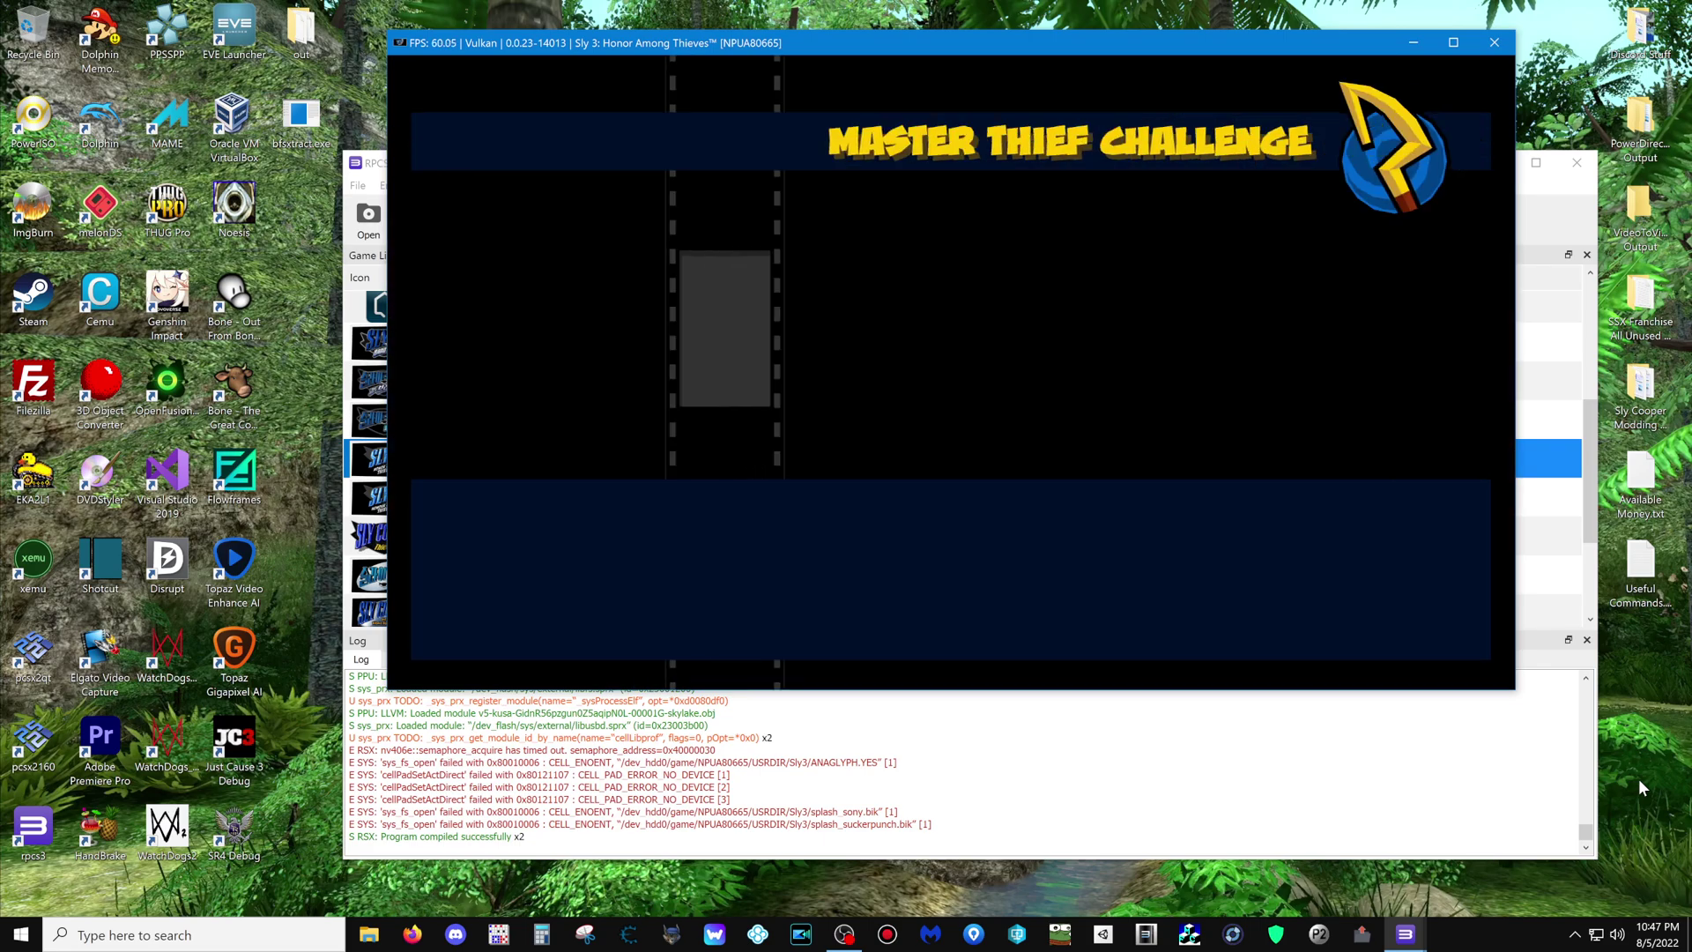
pyautogui.press('Down')
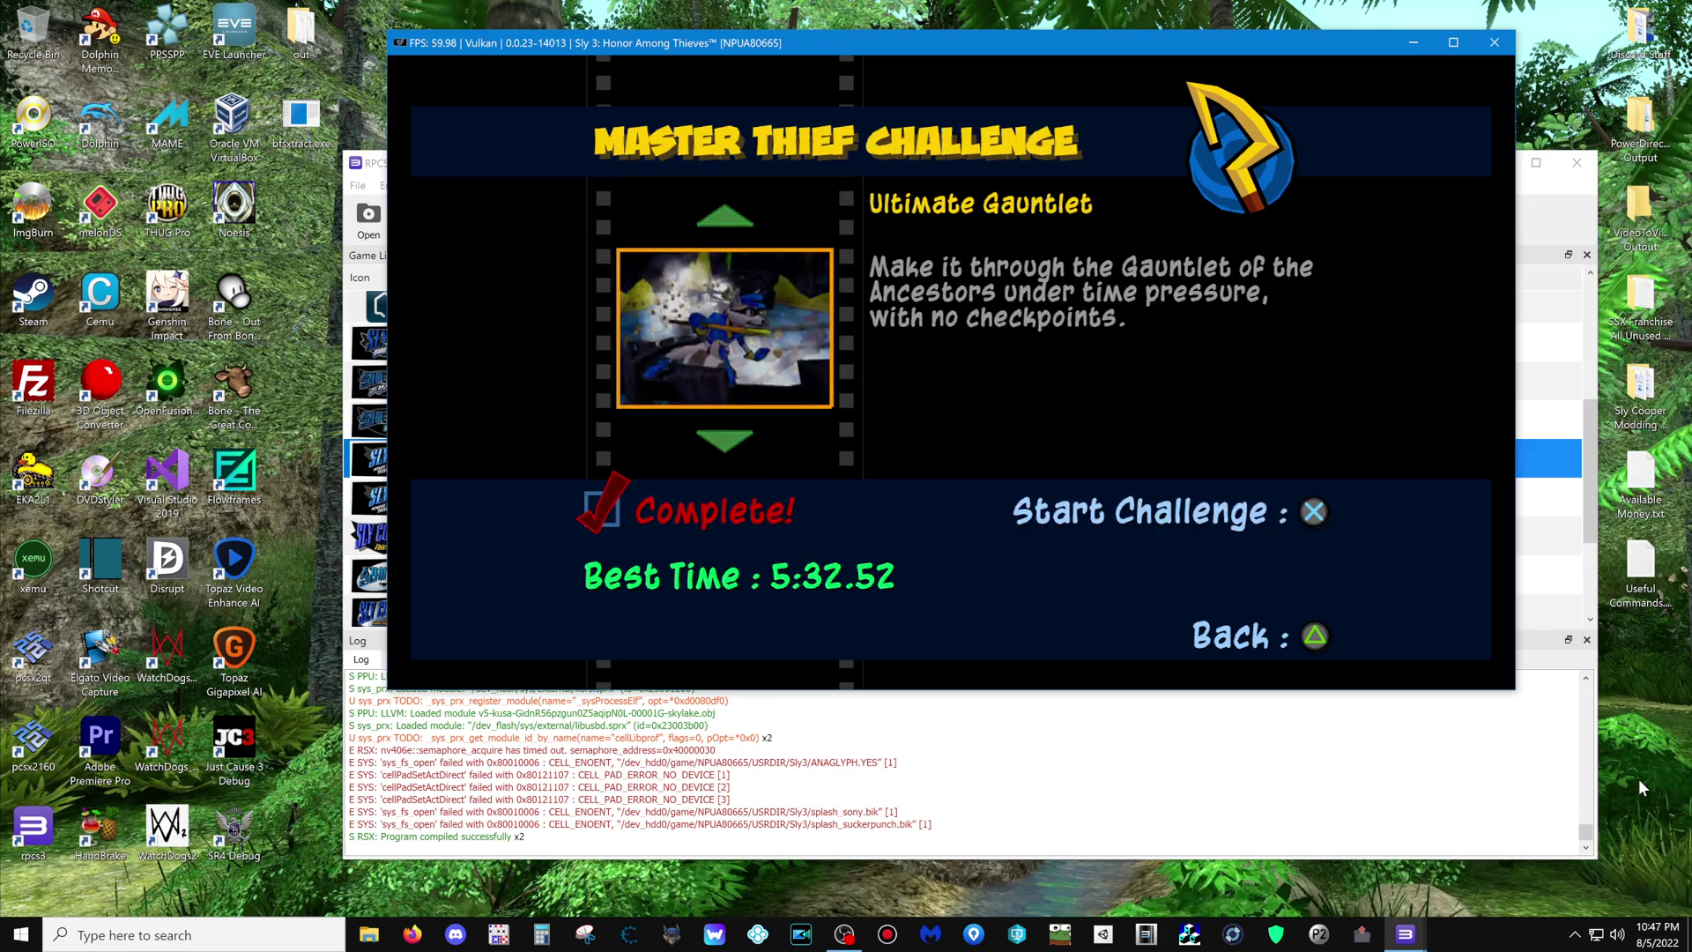
pyautogui.press('Down')
pyautogui.press('x')
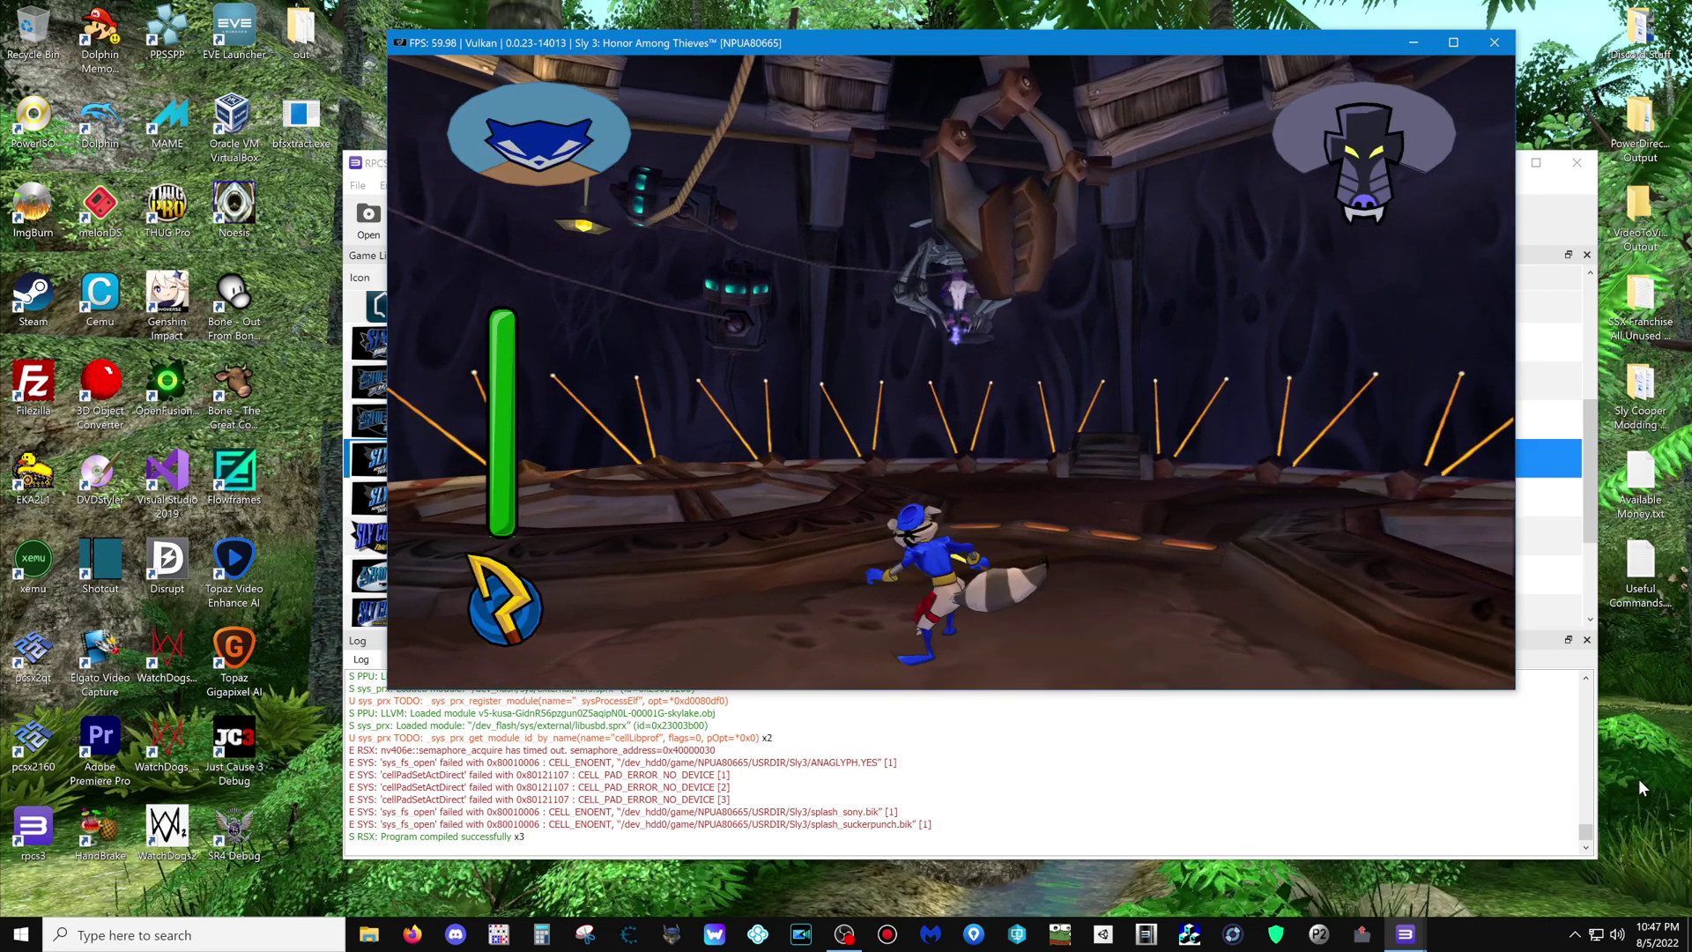
pyautogui.hotkey('ctrl', 's')
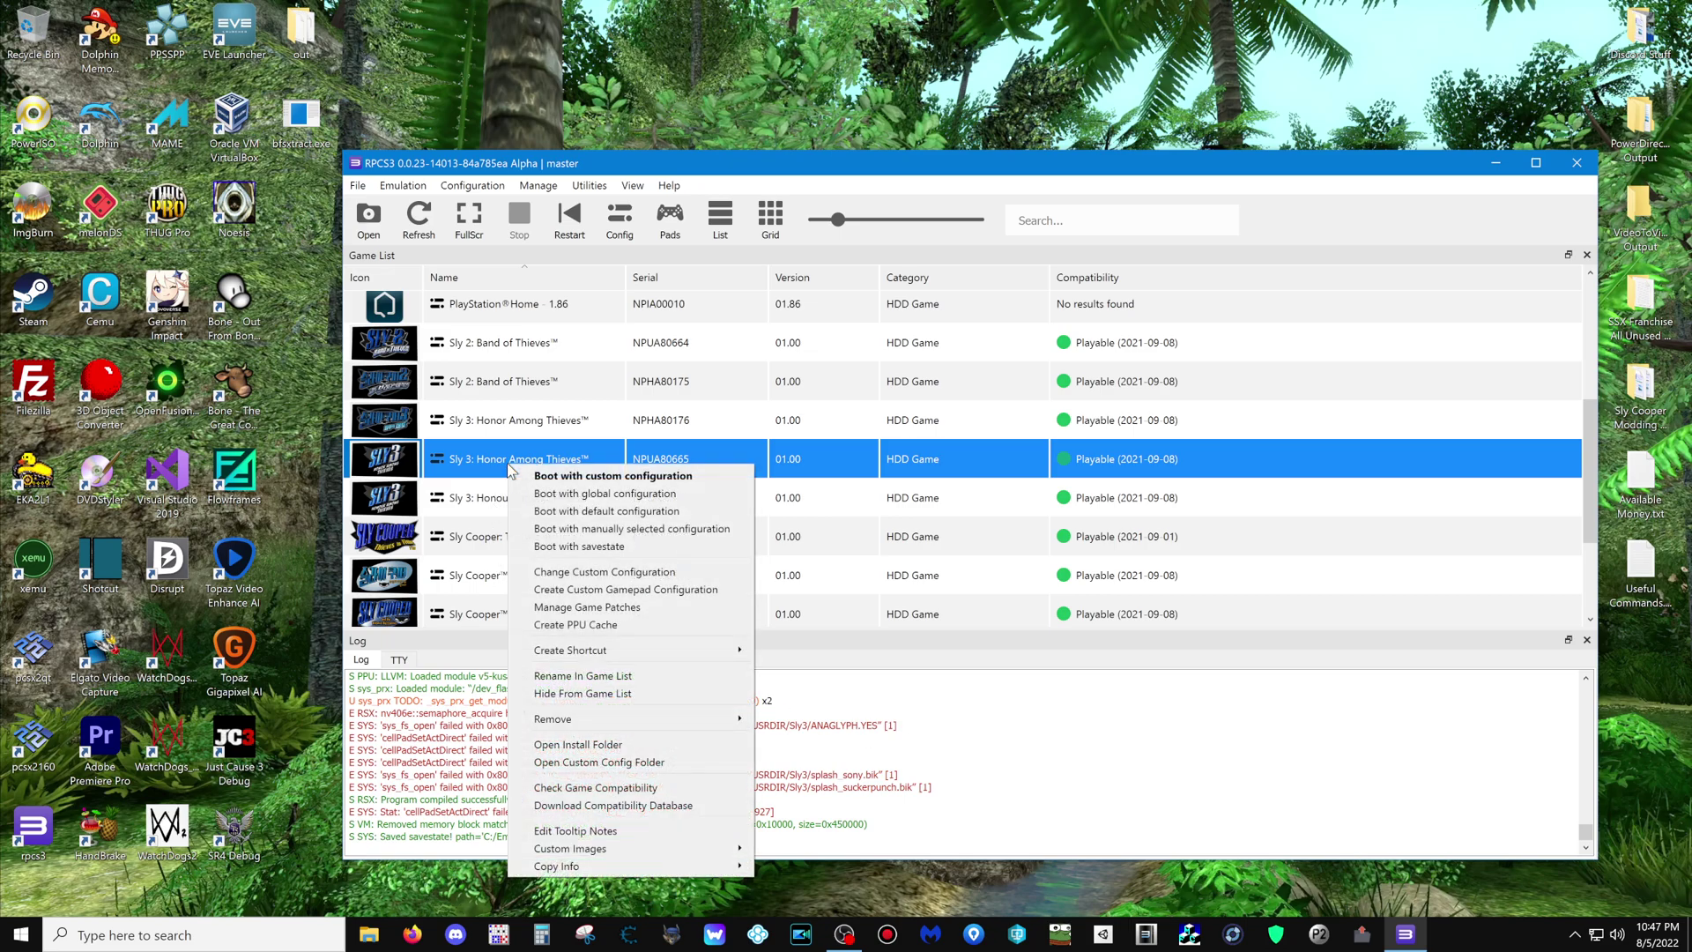
# - Boot Sly 3 from its savestate to resume the arena boss fight
pyautogui.click(568, 547)
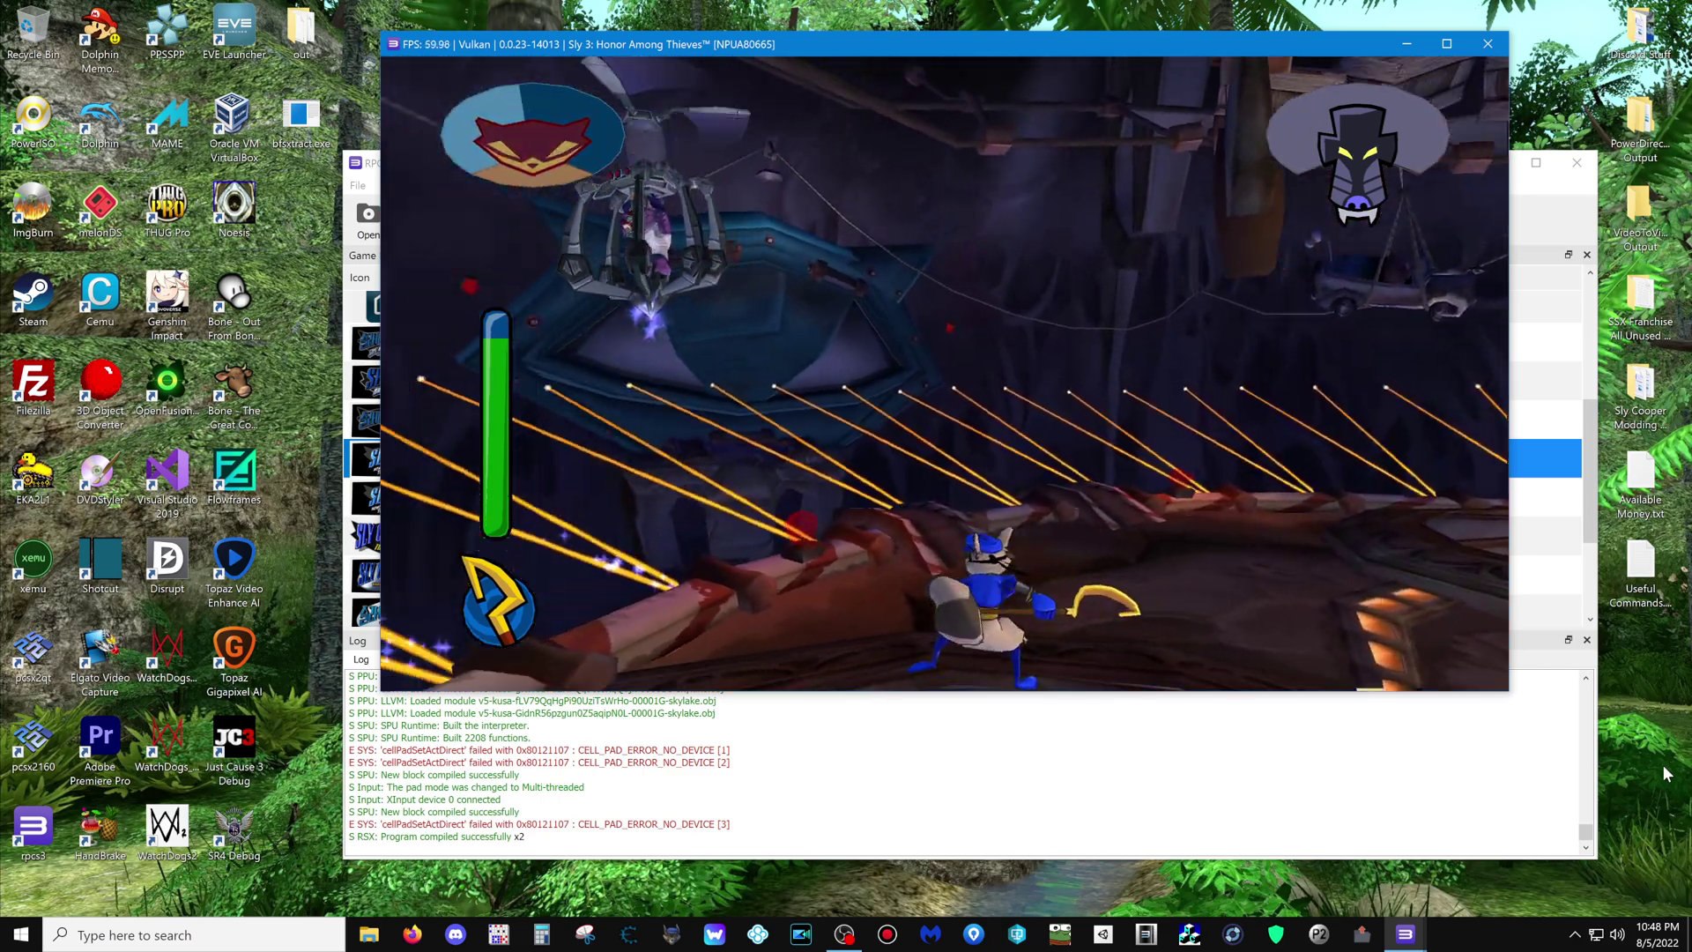
pyautogui.click(1487, 44)
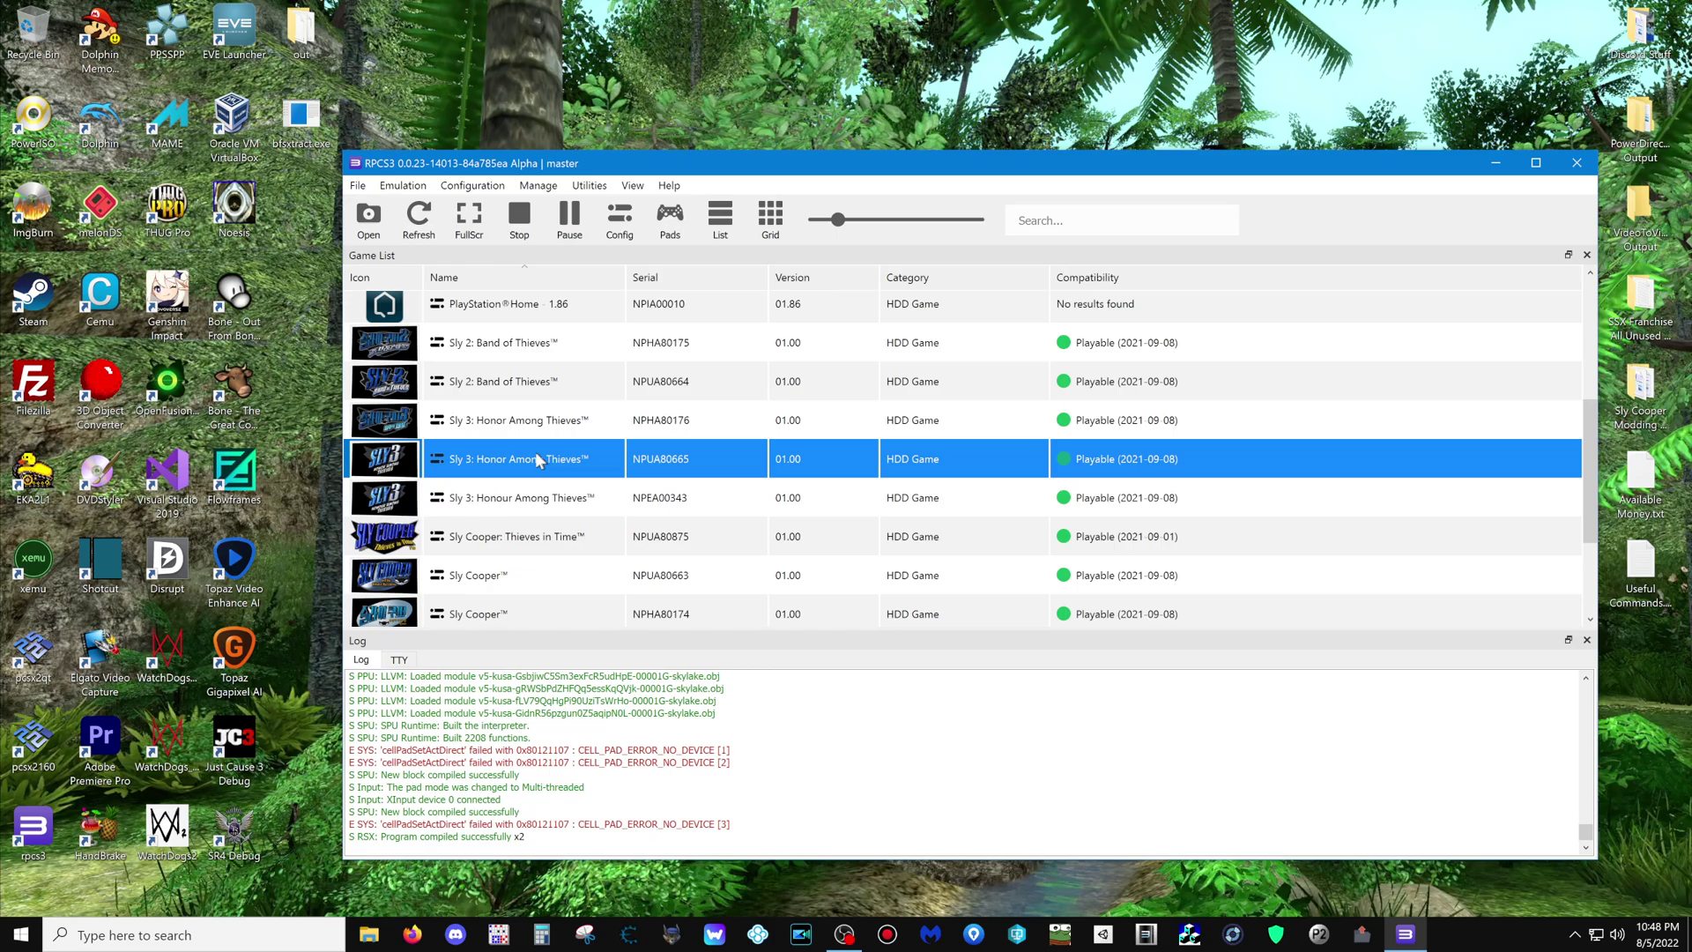
pyautogui.rightClick(532, 459)
pyautogui.click(597, 534)
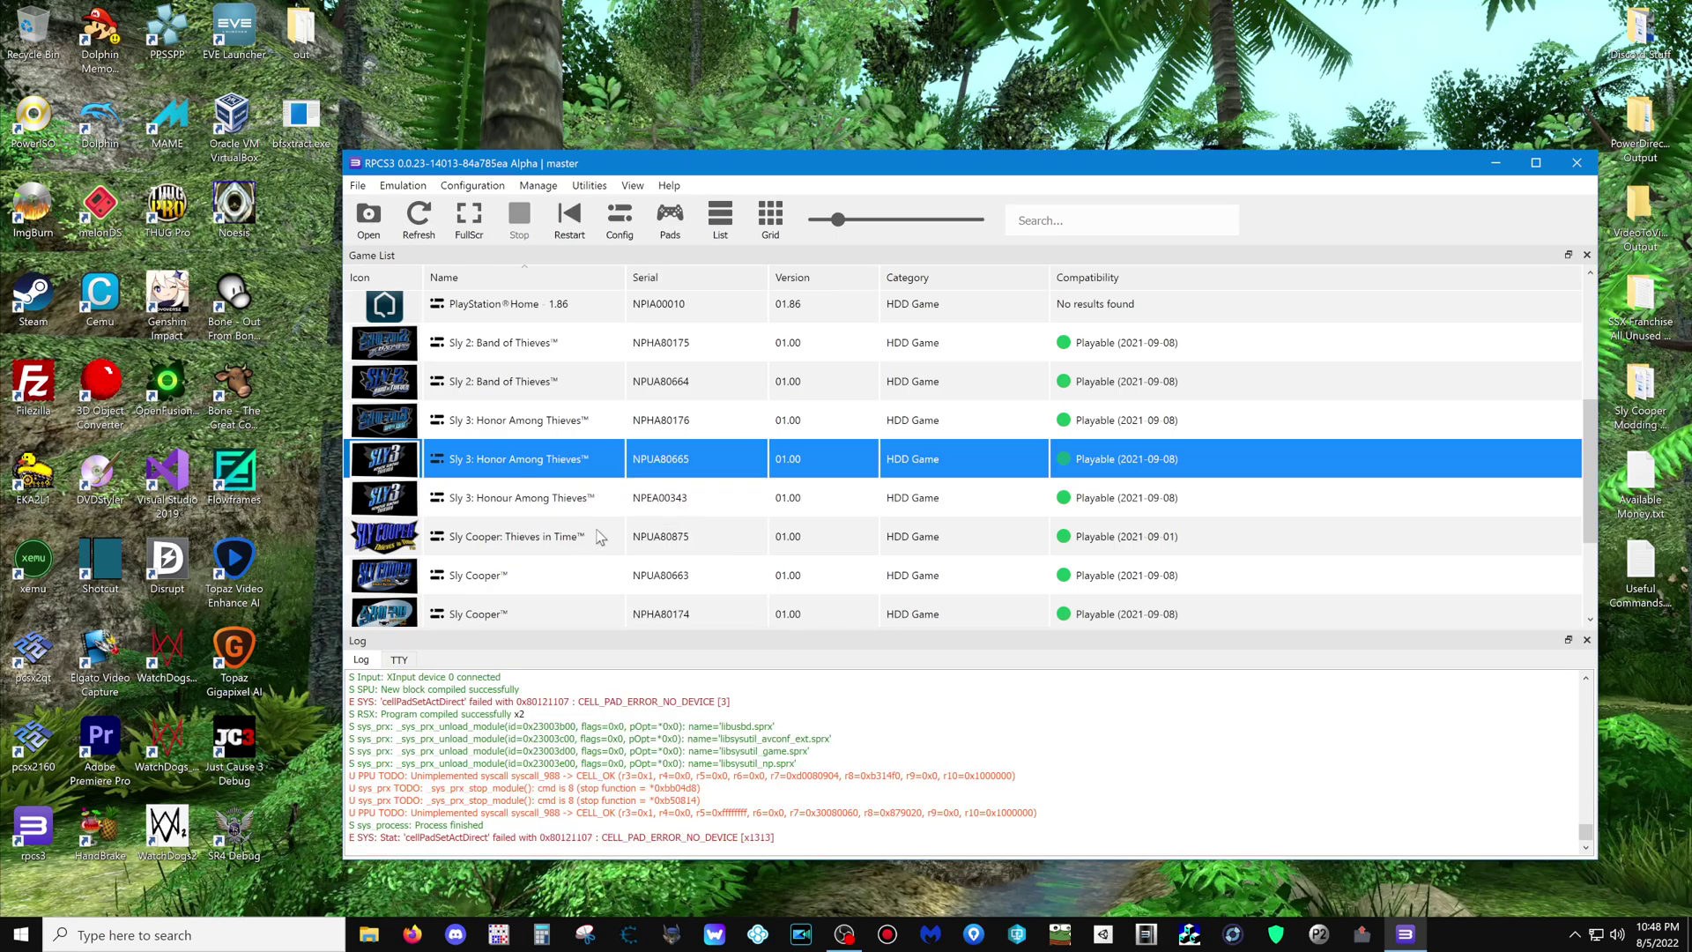
pyautogui.click(571, 222)
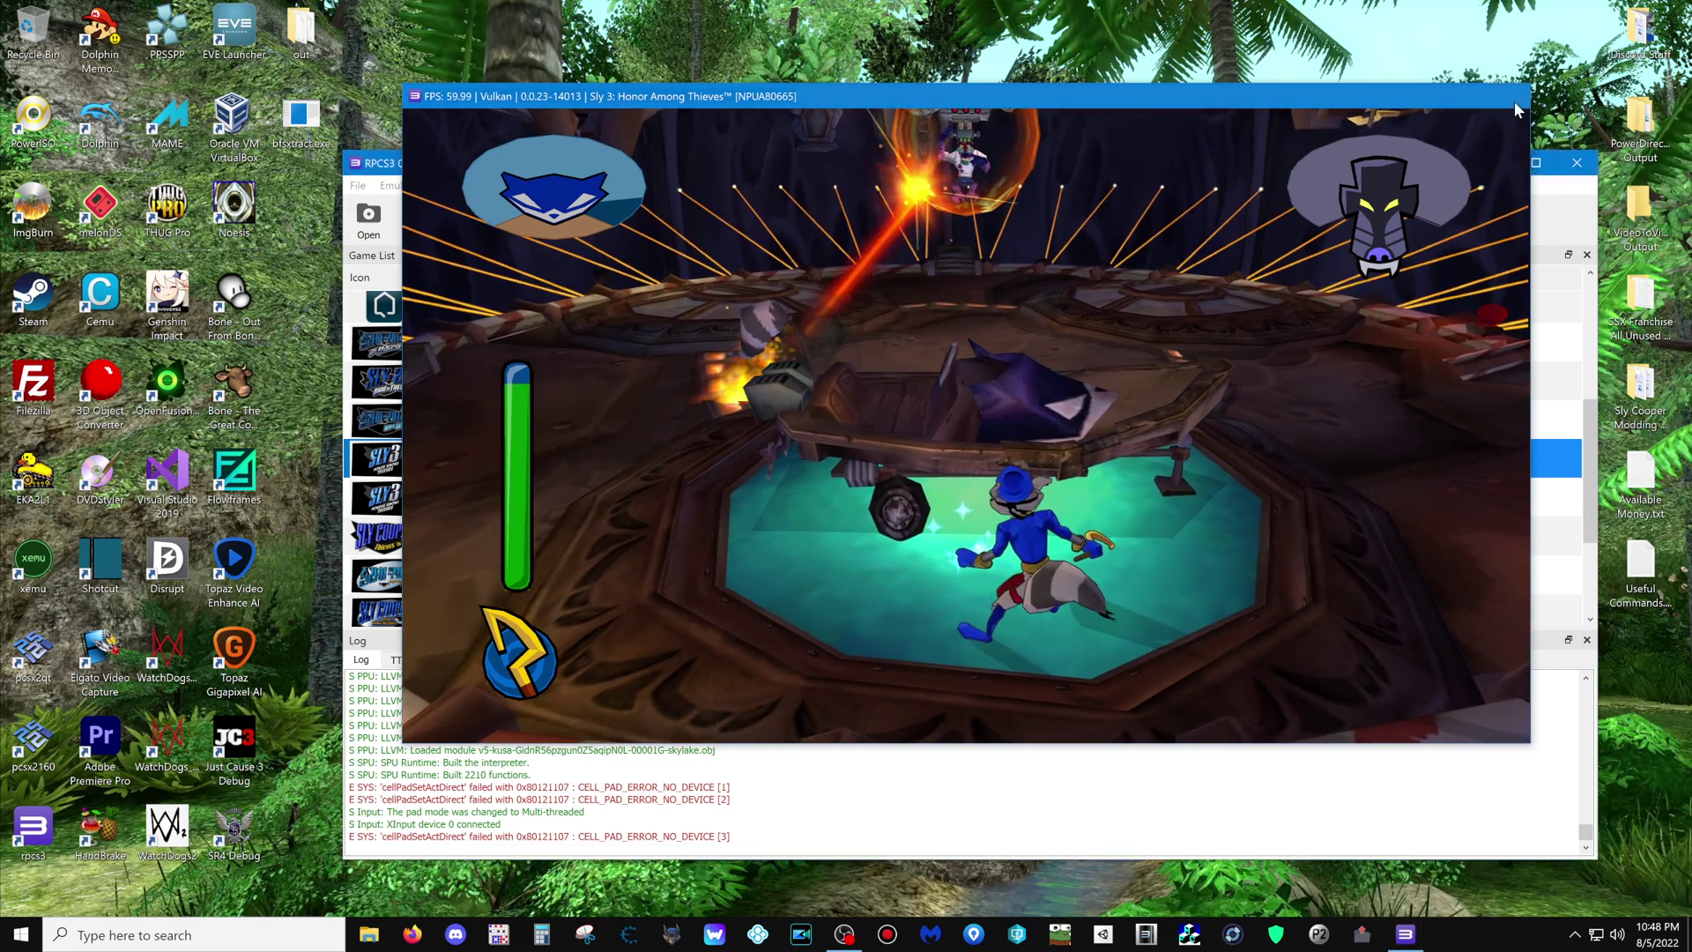
pyautogui.click(1509, 95)
# - Boot Sly 3, finish the challenge in 1:10.27, close it, and select WATCH_DOGS
pyautogui.rightClick(524, 476)
pyautogui.click(549, 553)
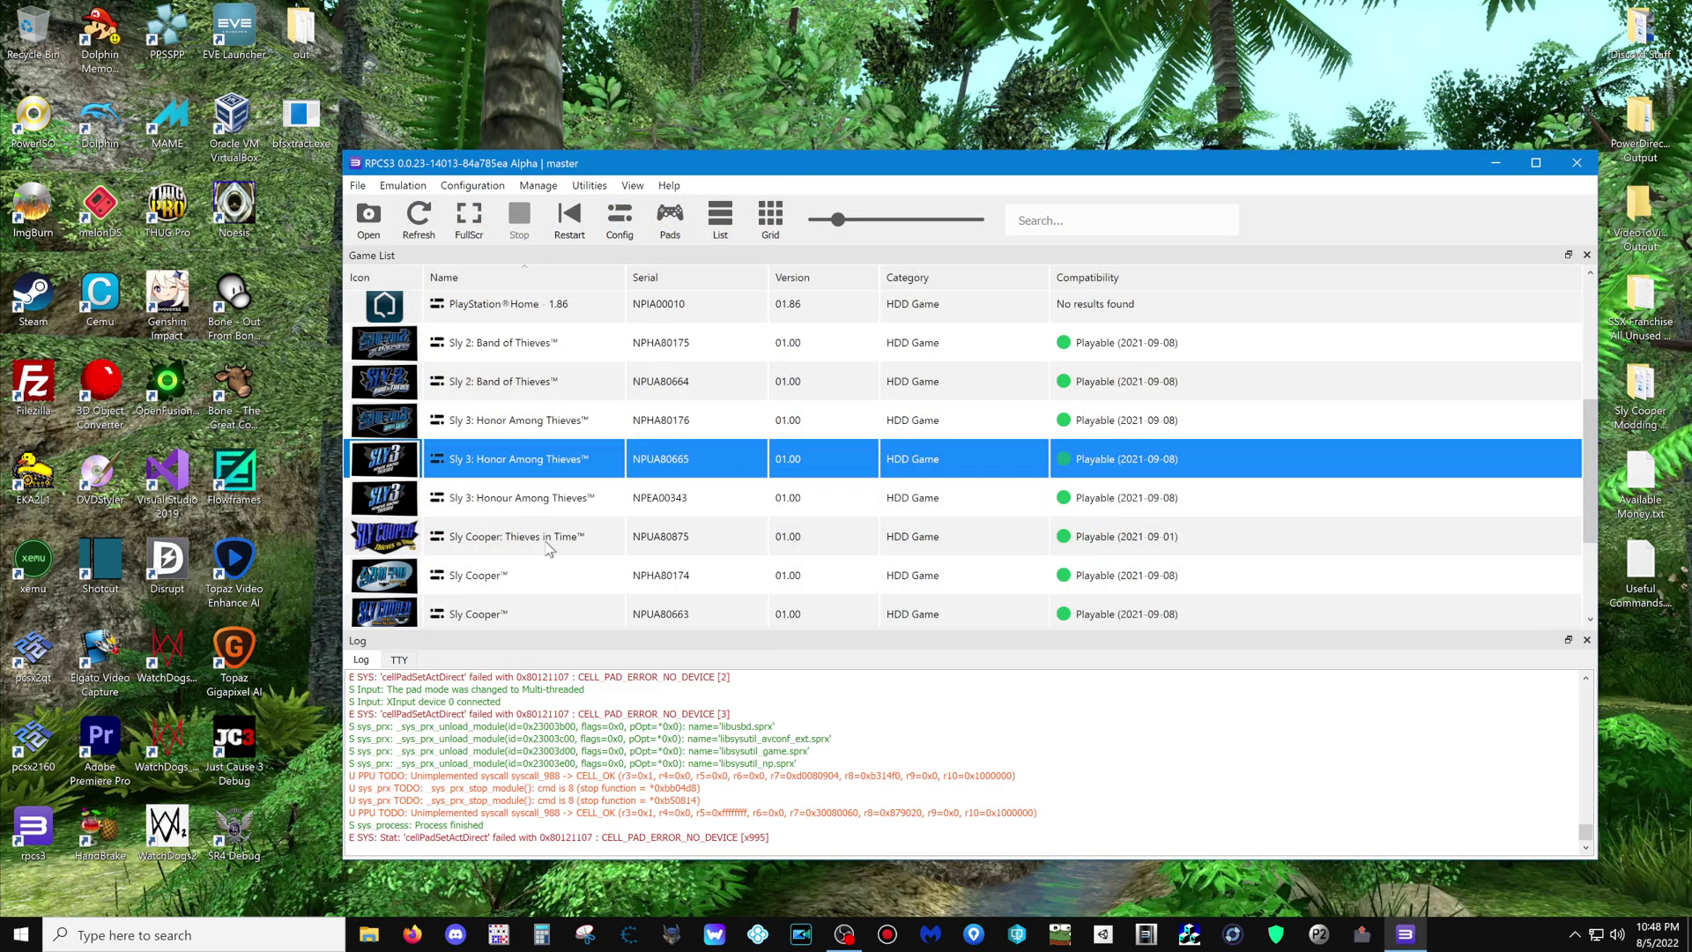
pyautogui.click(571, 219)
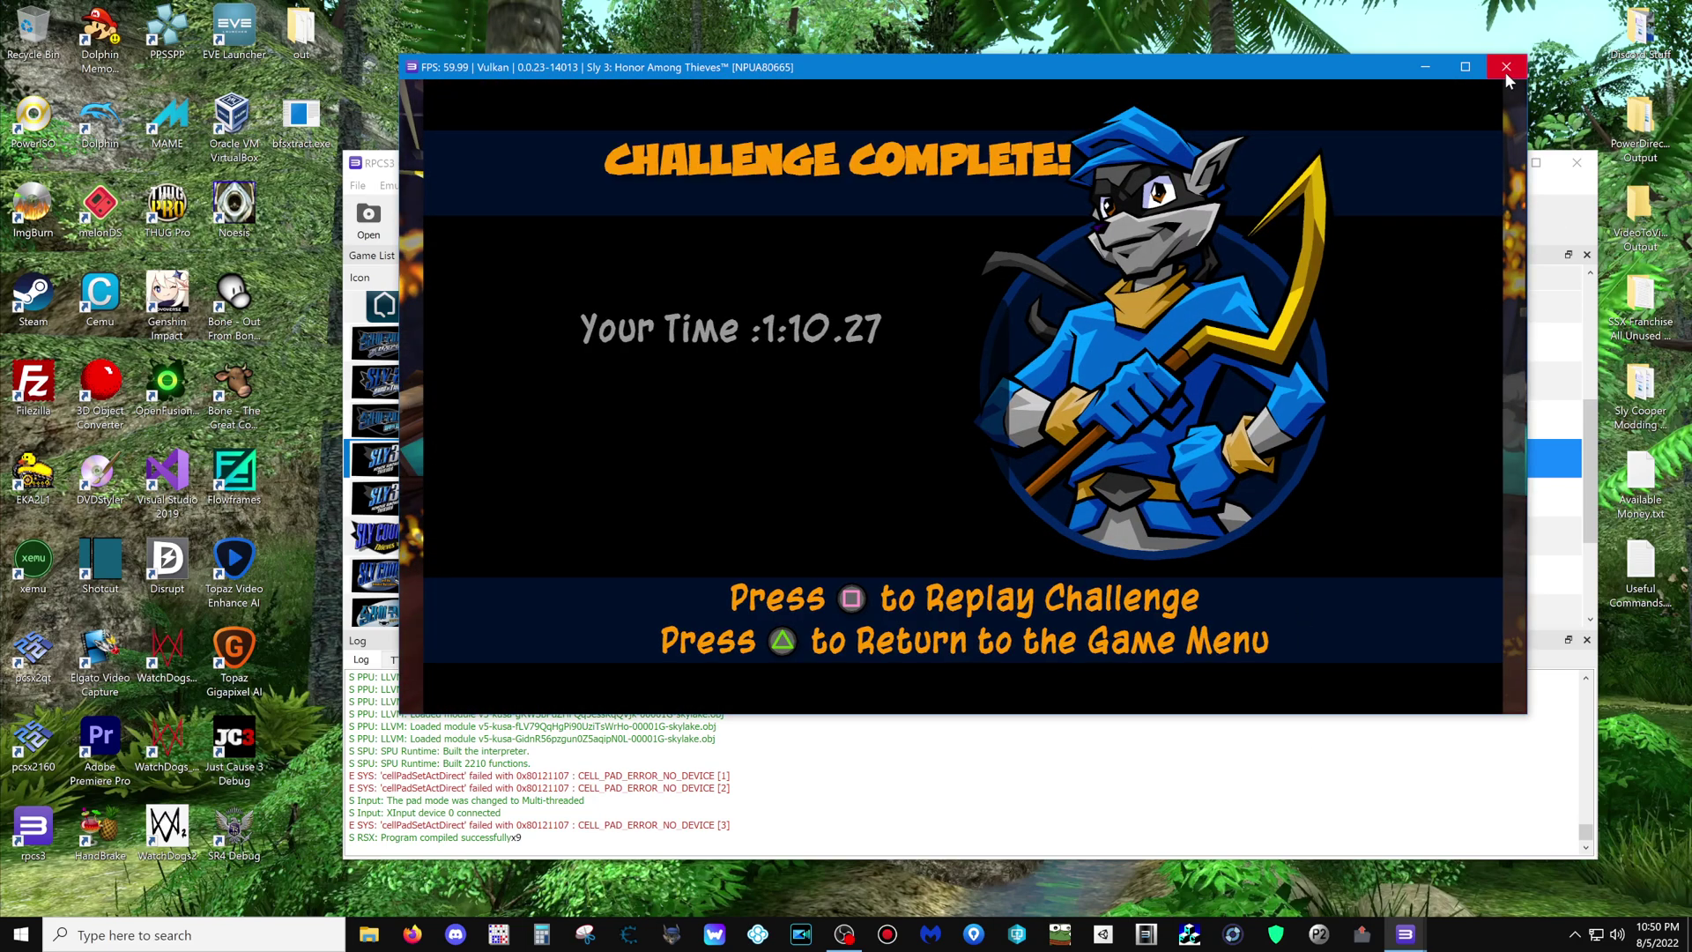
pyautogui.click(1507, 66)
pyautogui.scroll(-2, 569, 490)
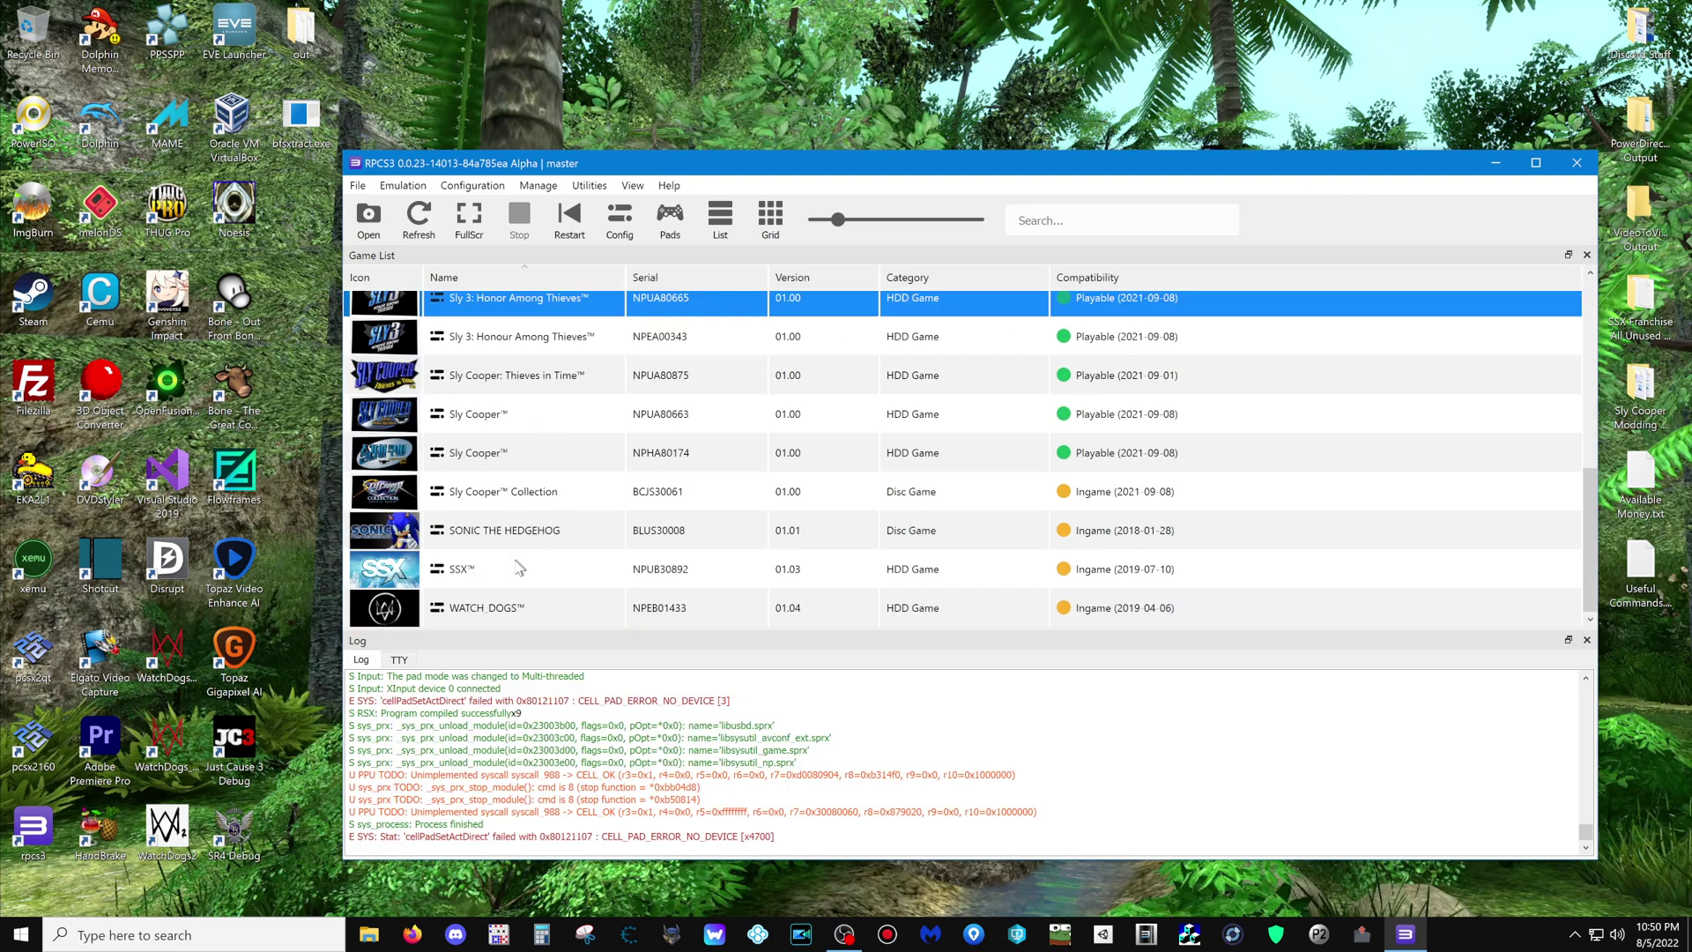
pyautogui.rightClick(480, 622)
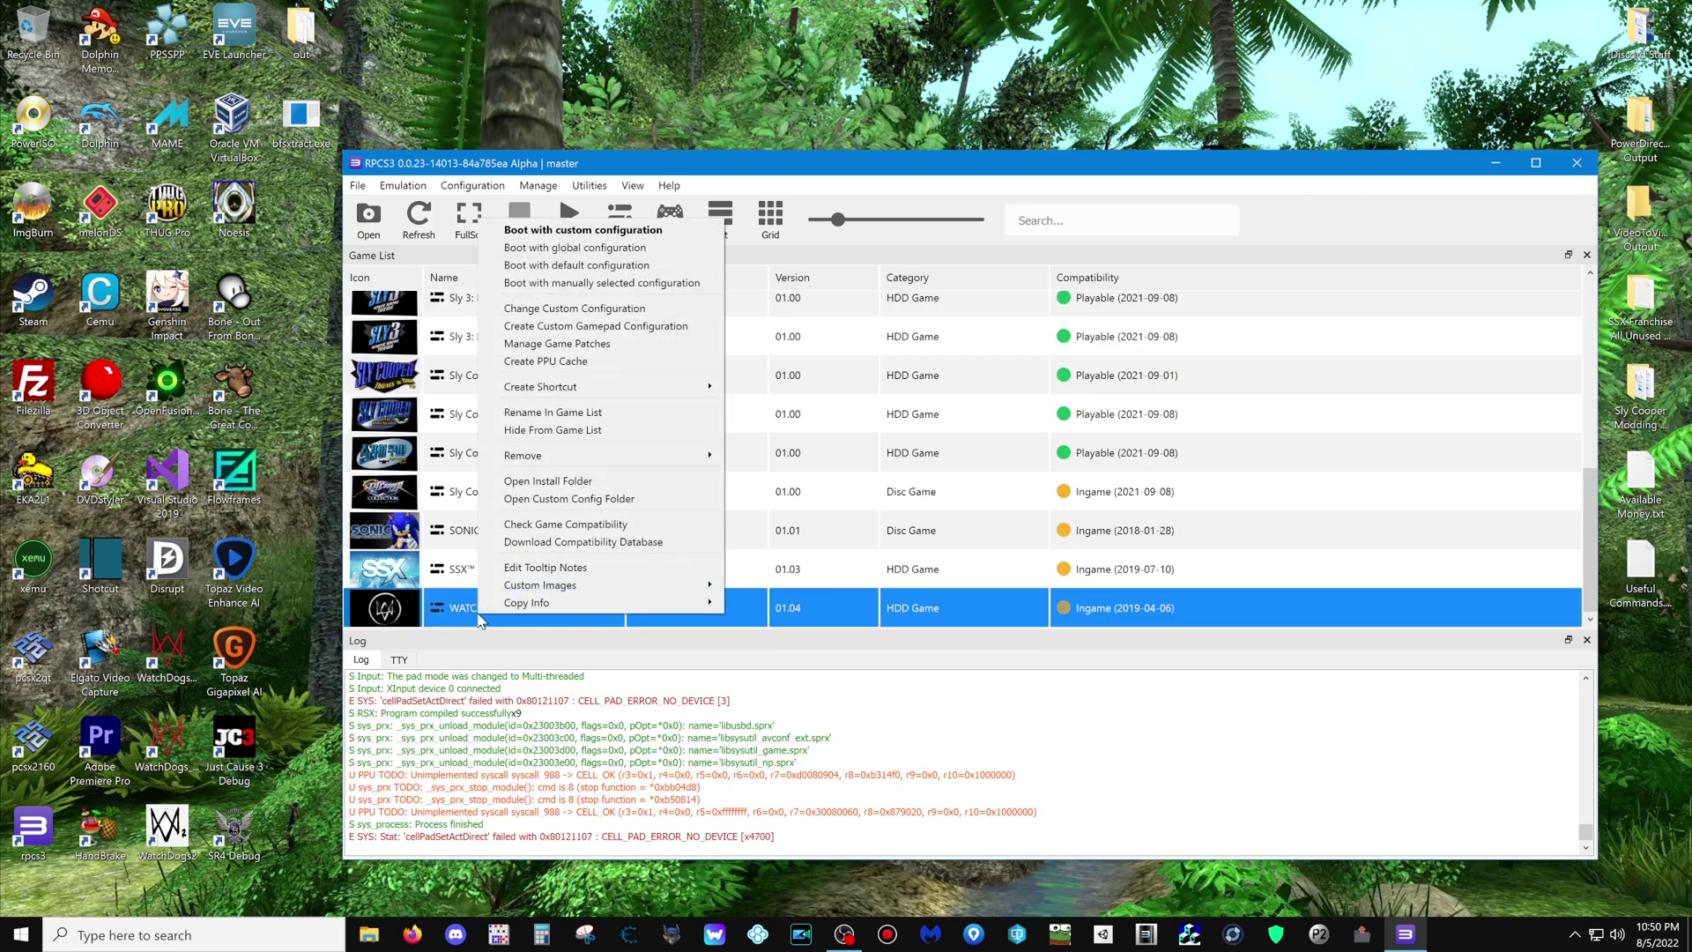
pyautogui.click(541, 240)
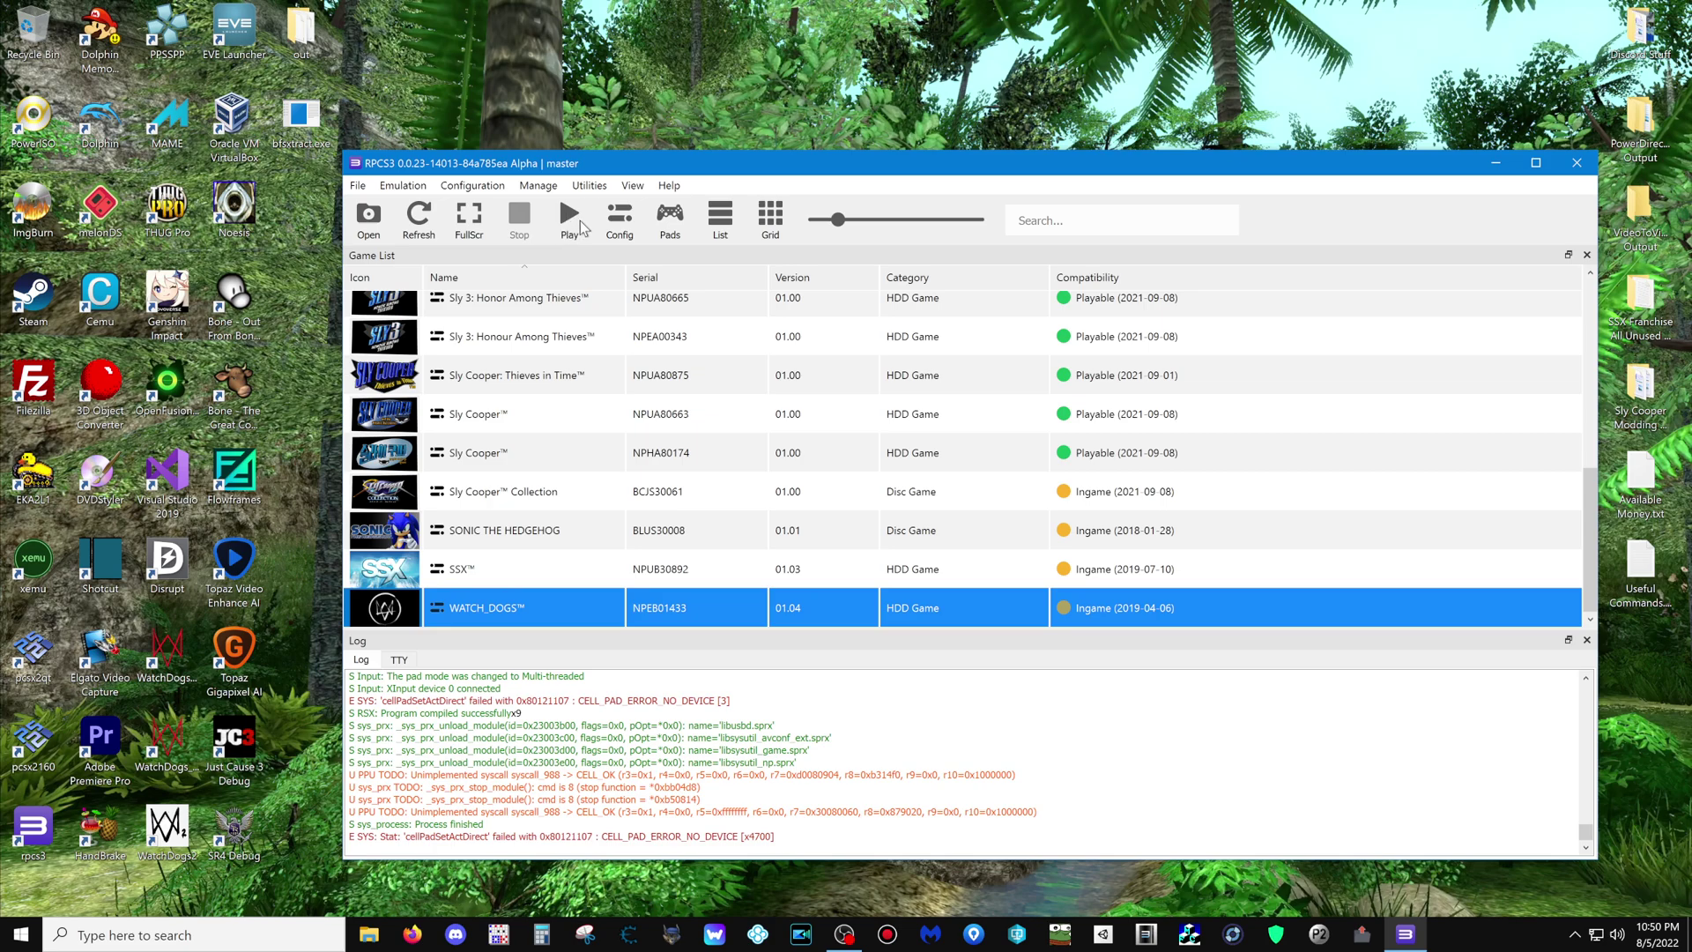
# - Boot WATCH_DOGS, raise its window, and press X past the title screen
pyautogui.click(576, 222)
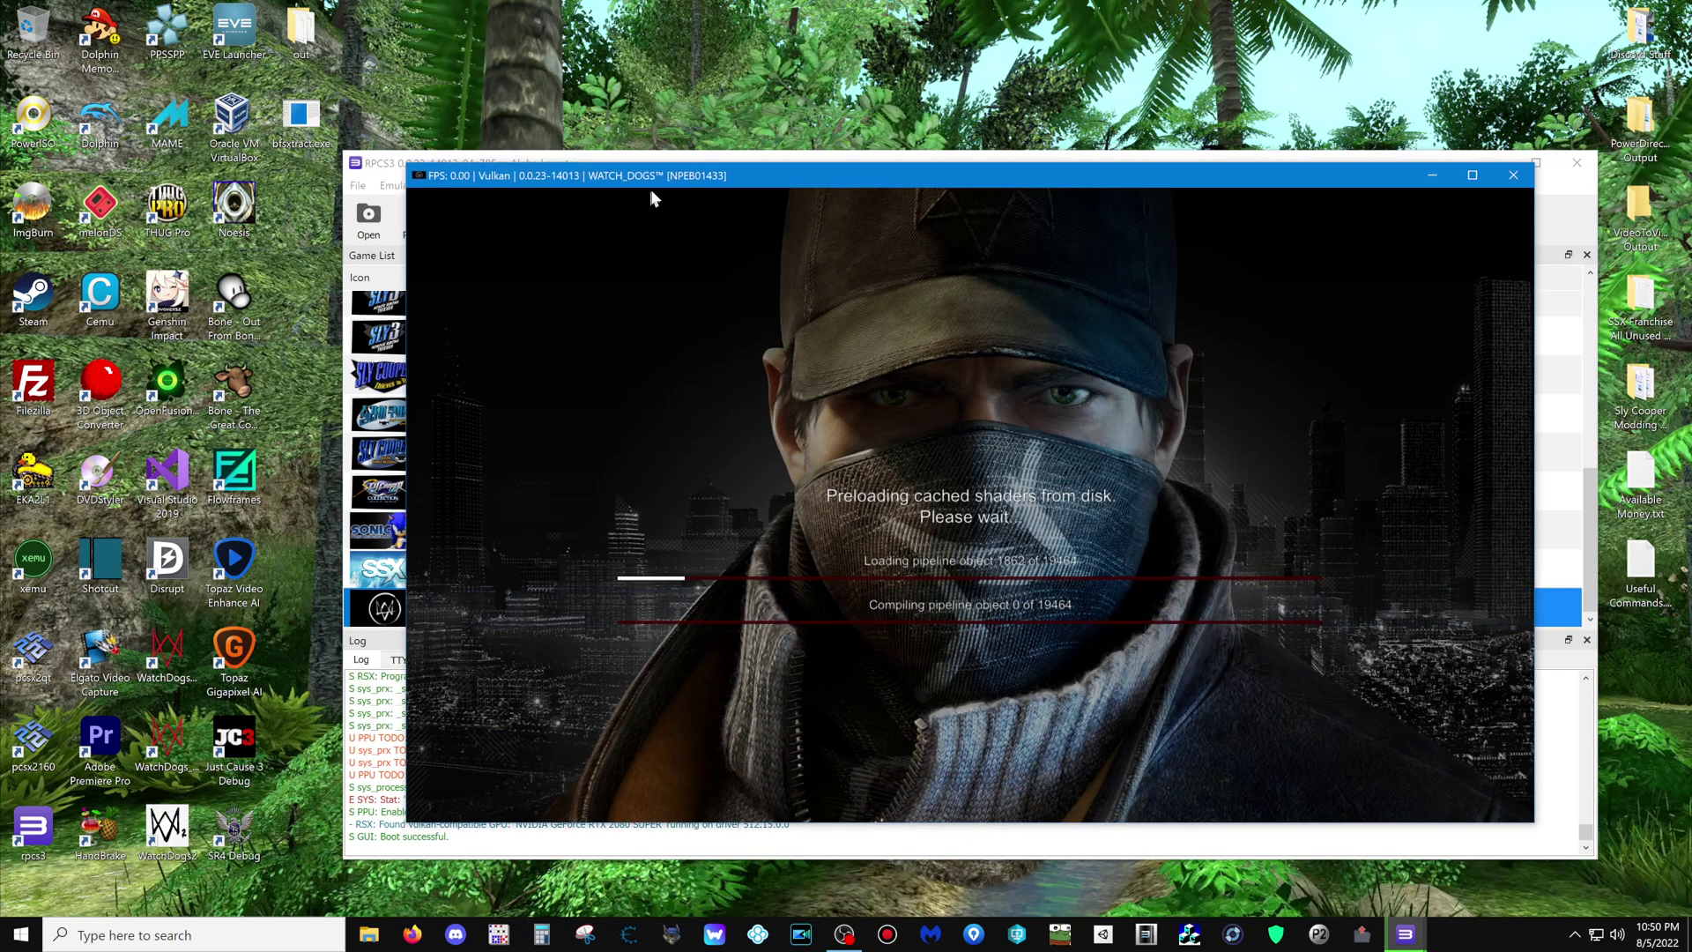
pyautogui.moveTo(681, 179); pyautogui.dragTo(665, 38)
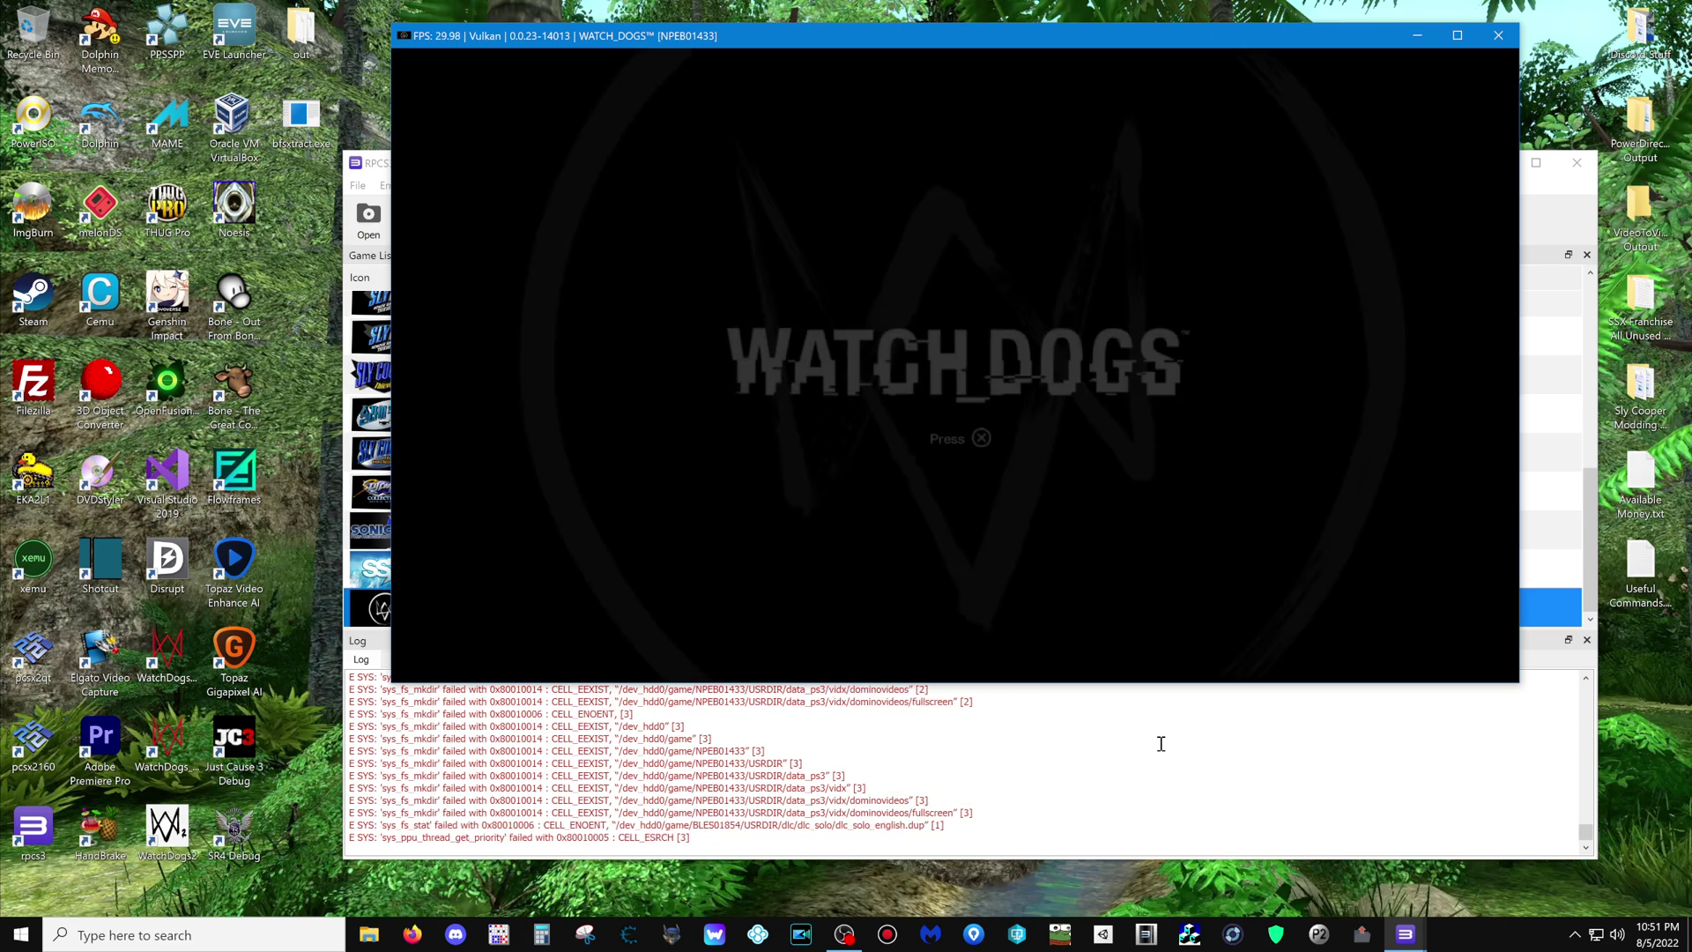
pyautogui.press('x')
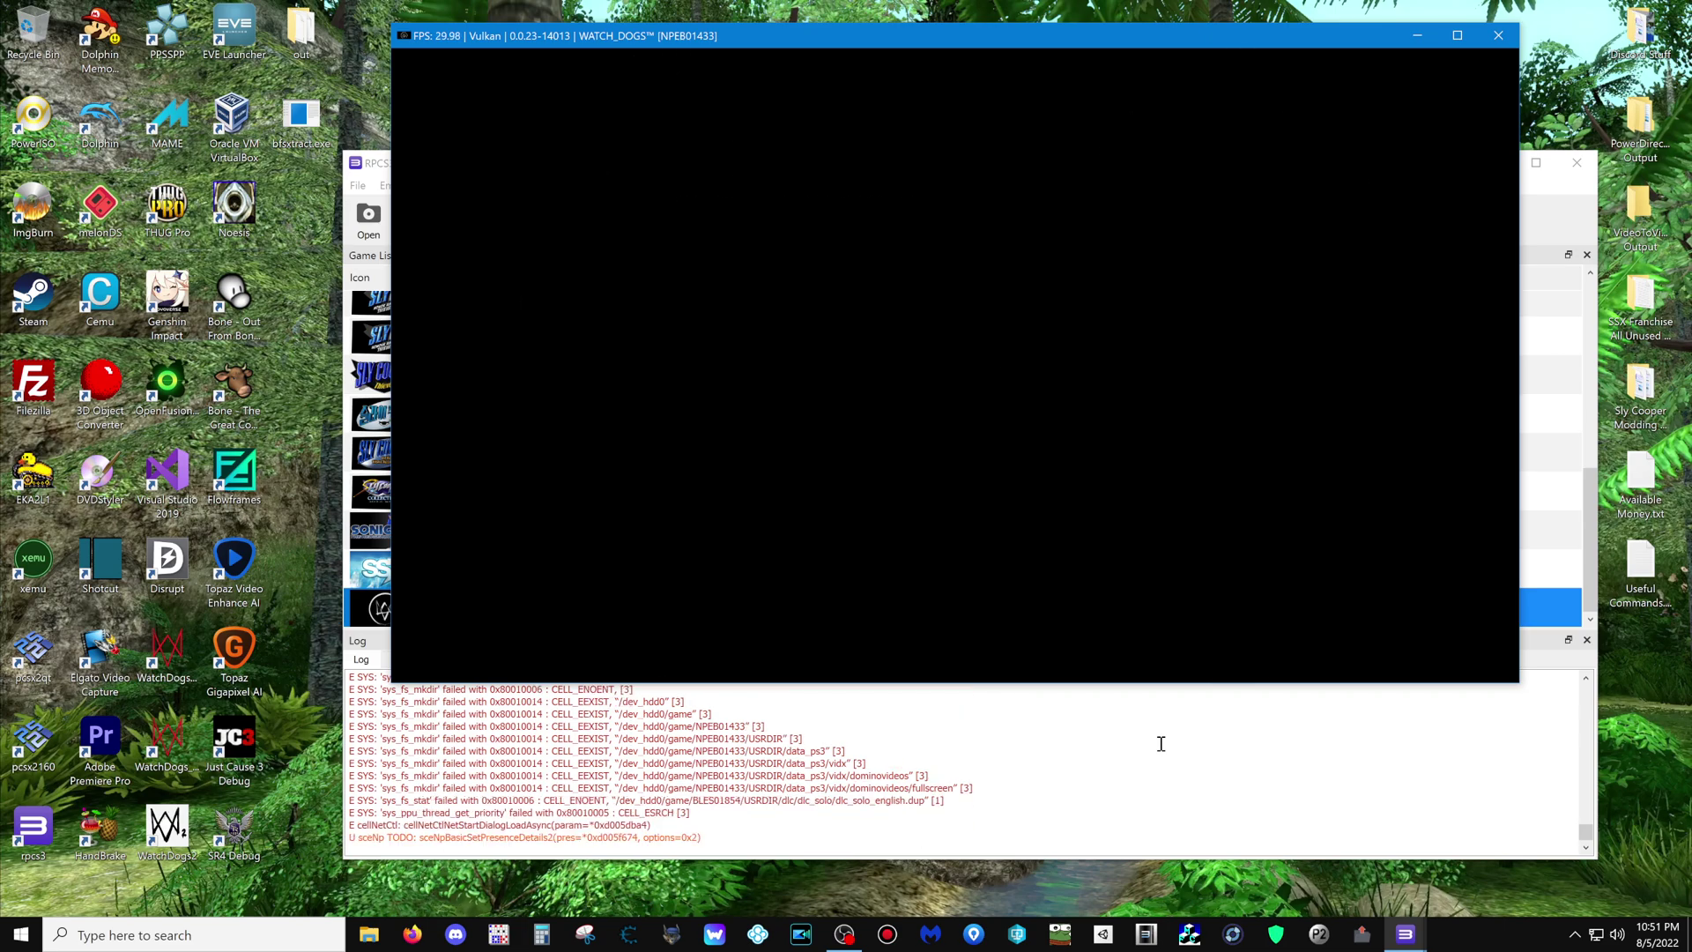
# - Continue the Bad Blood save, then open WATCH_DOGS' context menu after savestating
pyautogui.press('Down')
pyautogui.press('x')
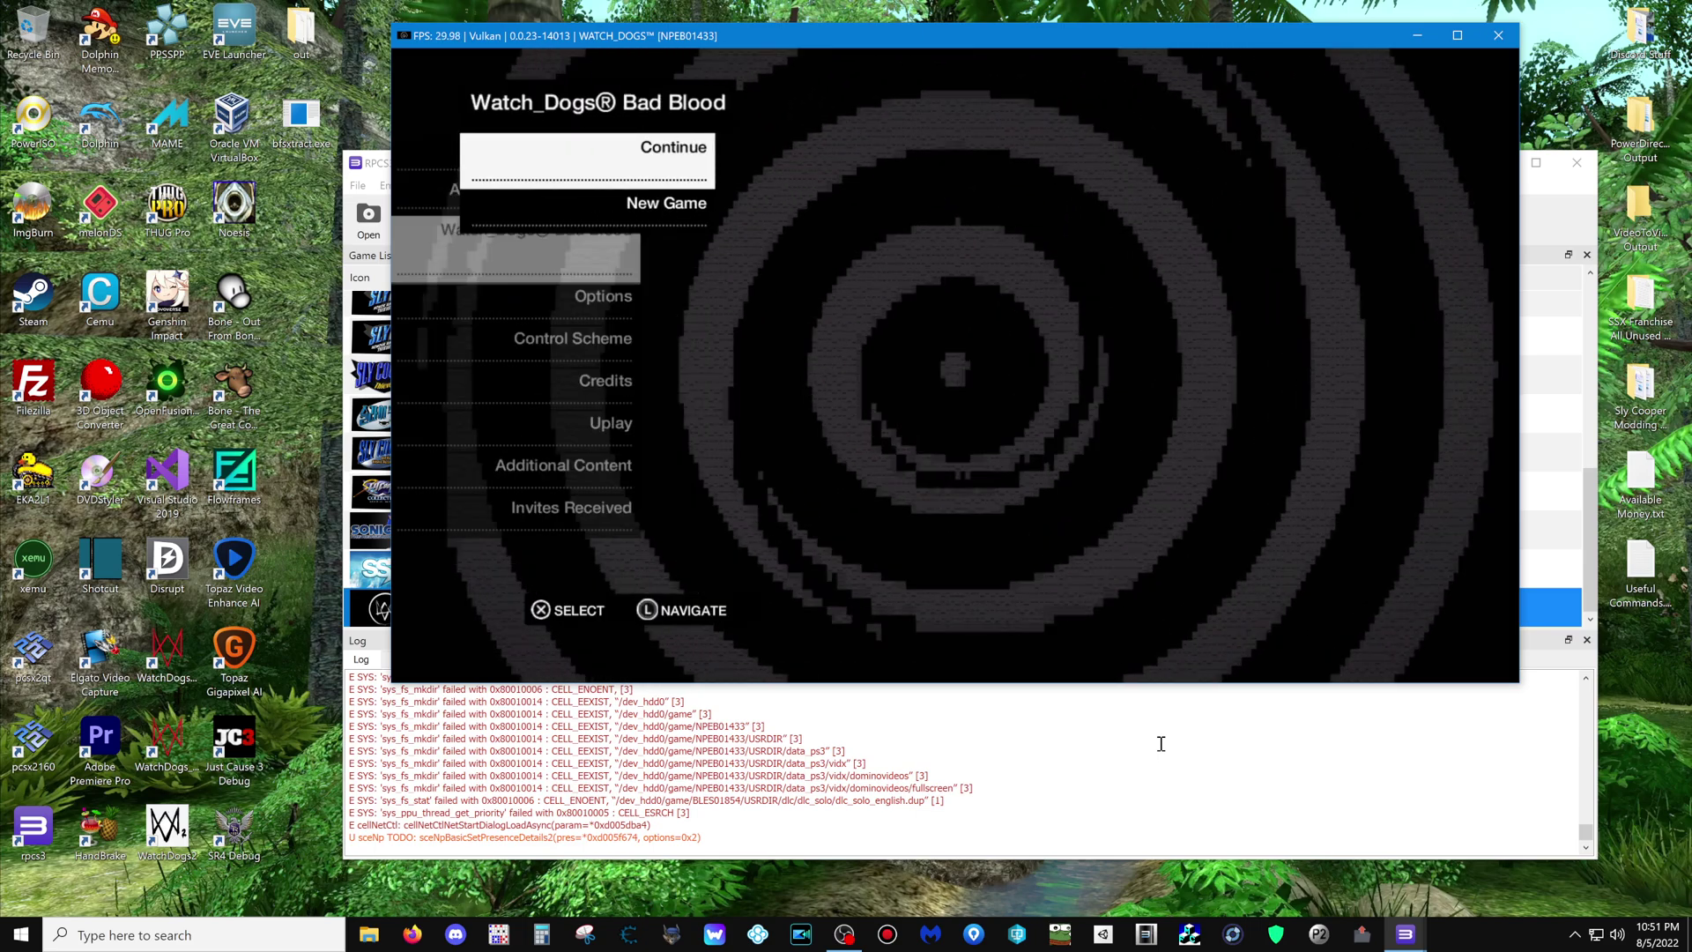
pyautogui.press('x')
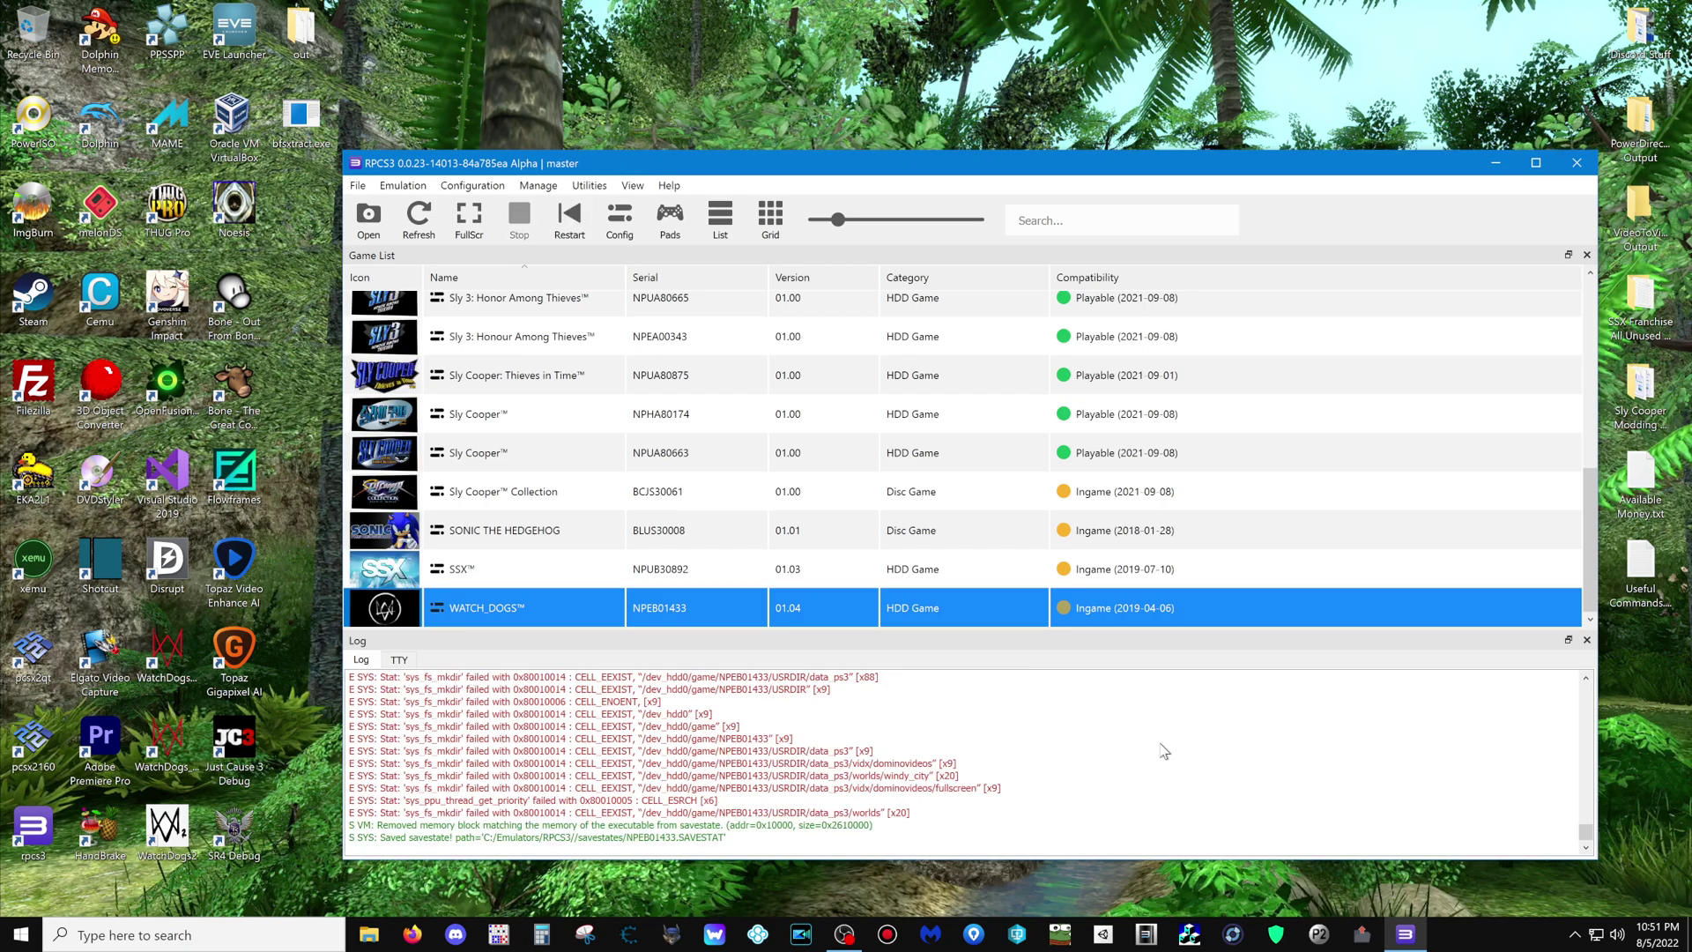
pyautogui.rightClick(471, 615)
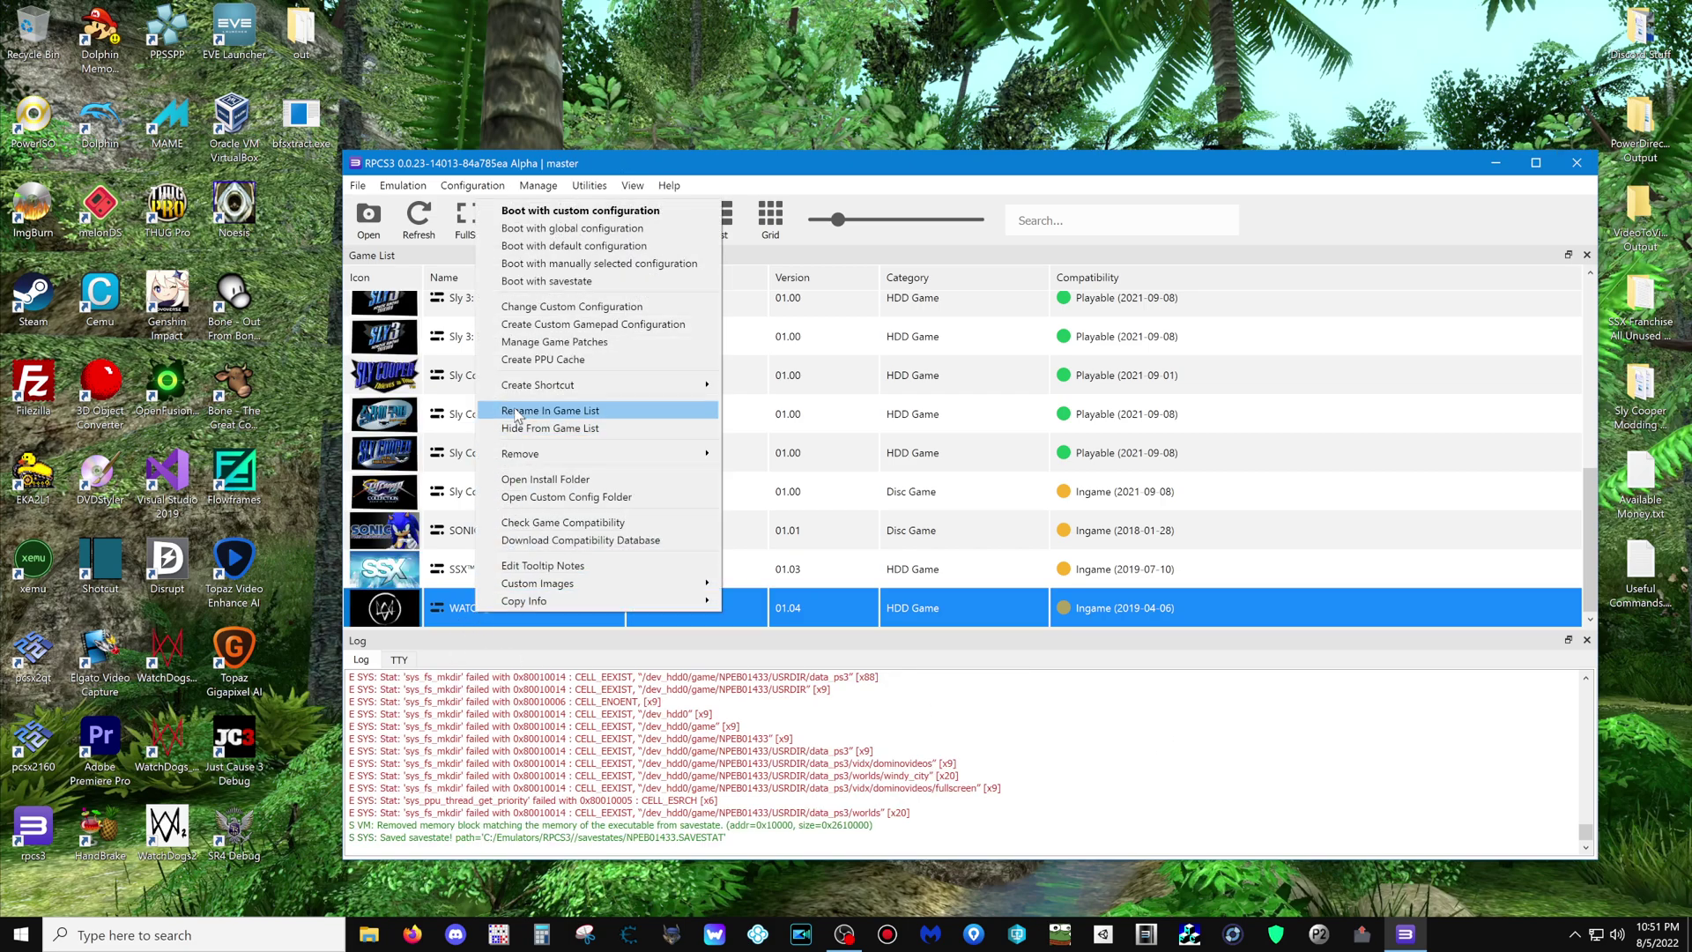
# - Resume WATCH_DOGS from its savestate, drive around, close it, and select Sly Cooper: Thieves in Time
pyautogui.click(546, 282)
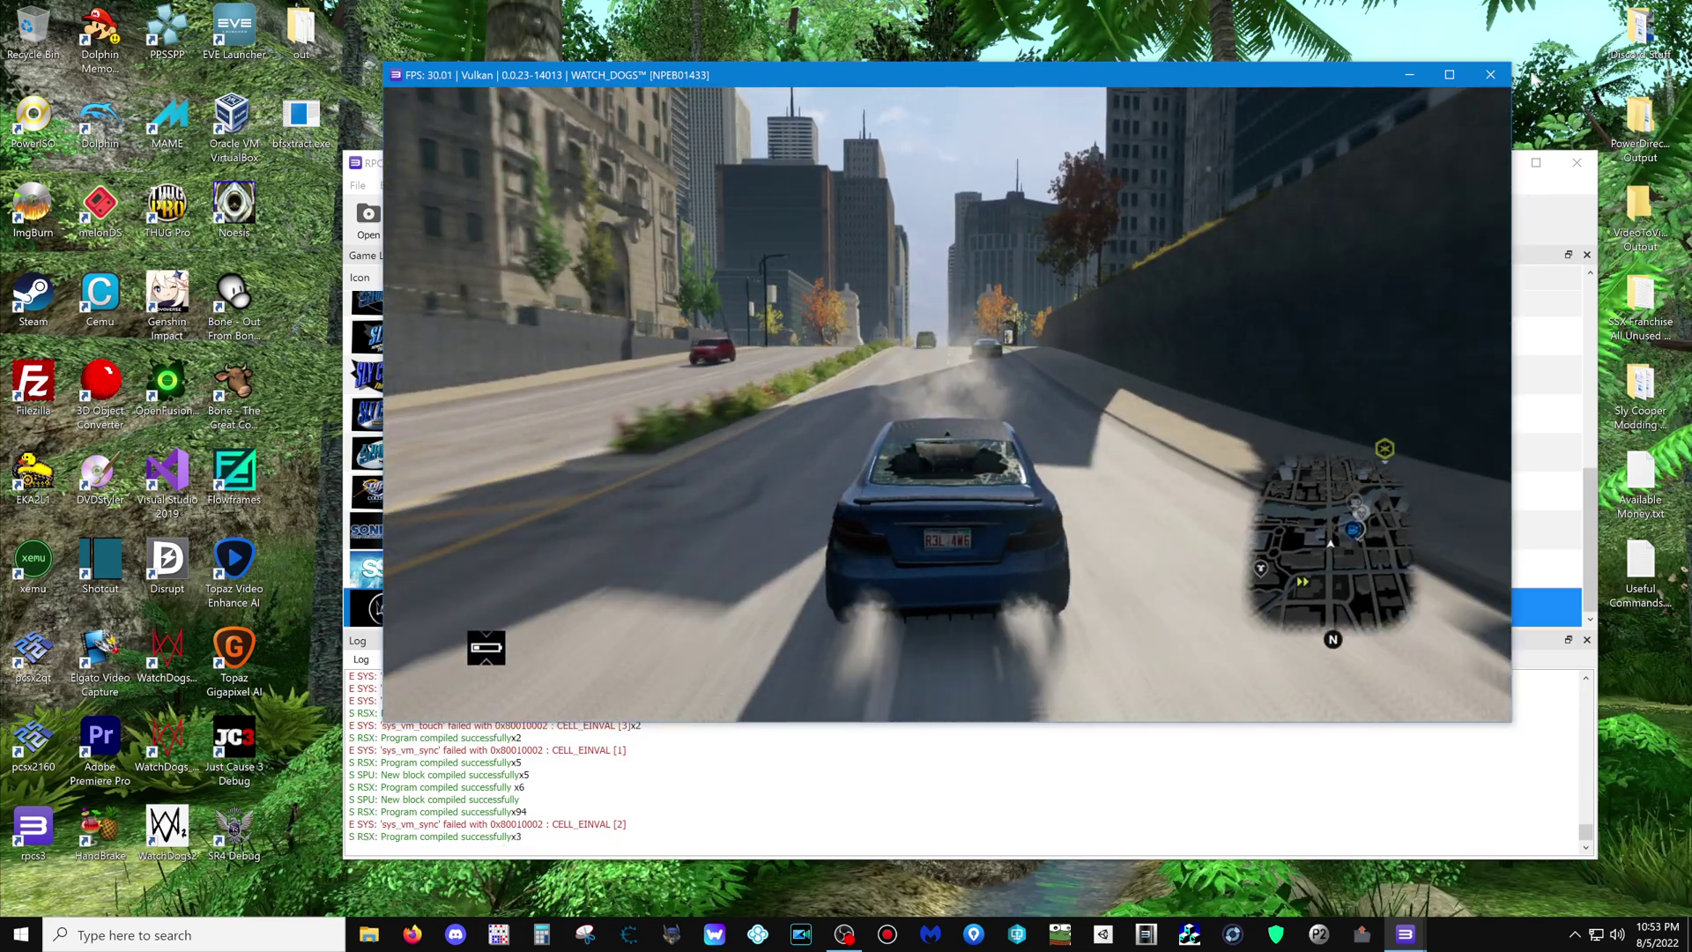
pyautogui.click(1490, 76)
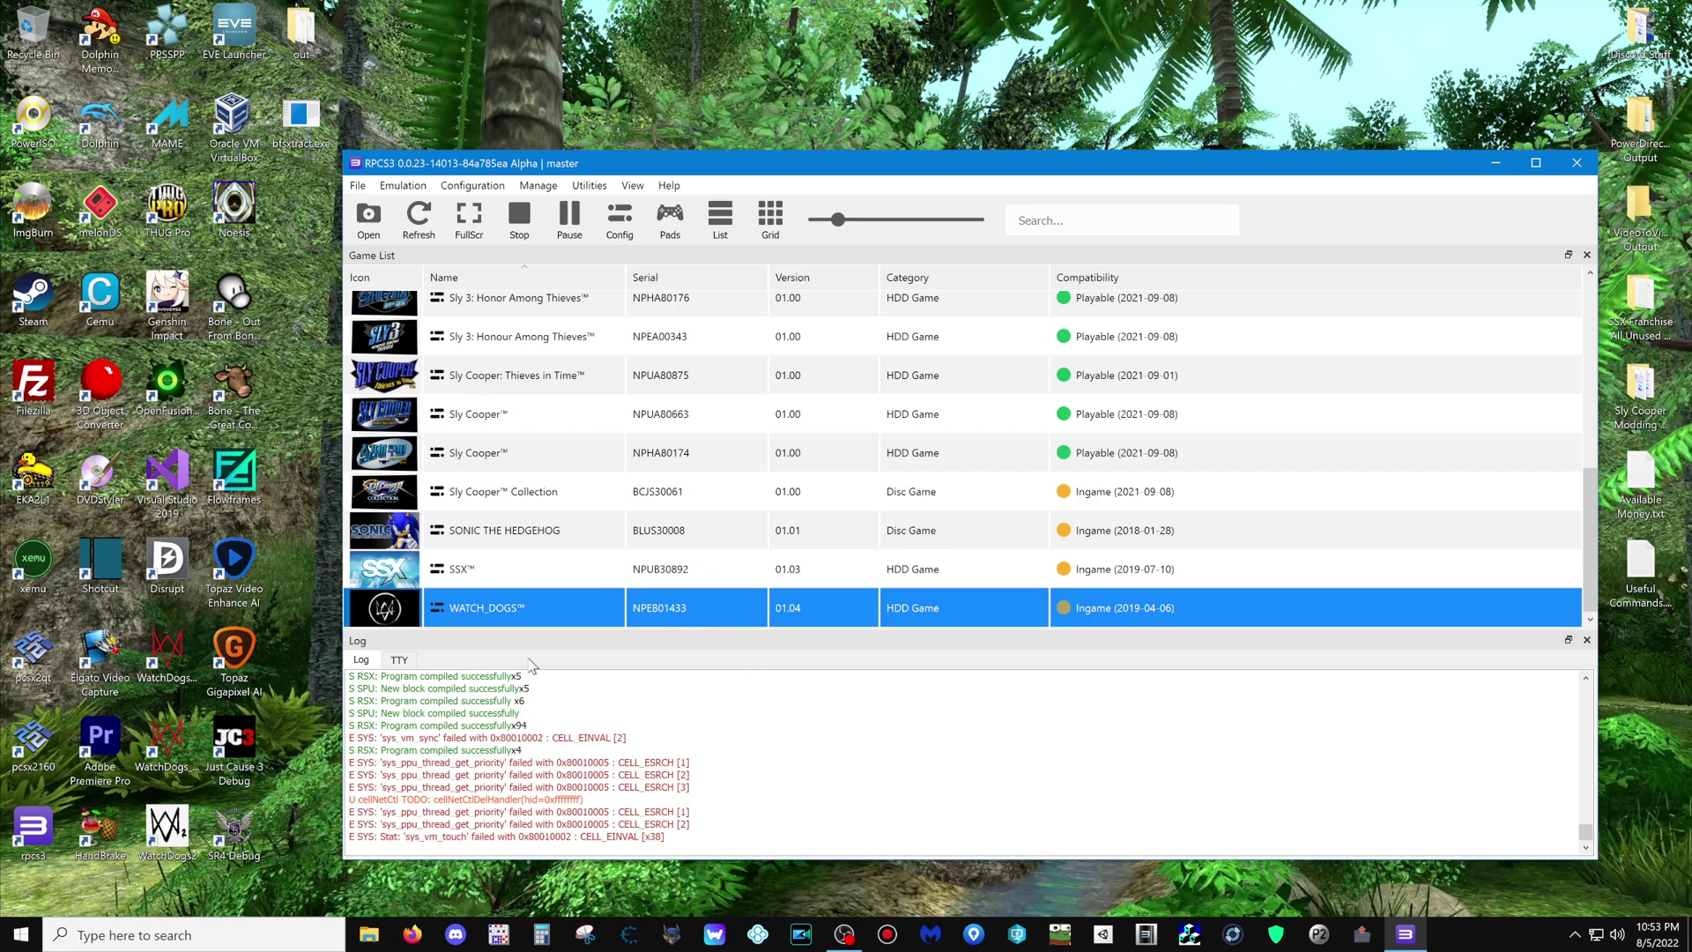
pyautogui.scroll(3, 684, 487)
pyautogui.scroll(1, 683, 487)
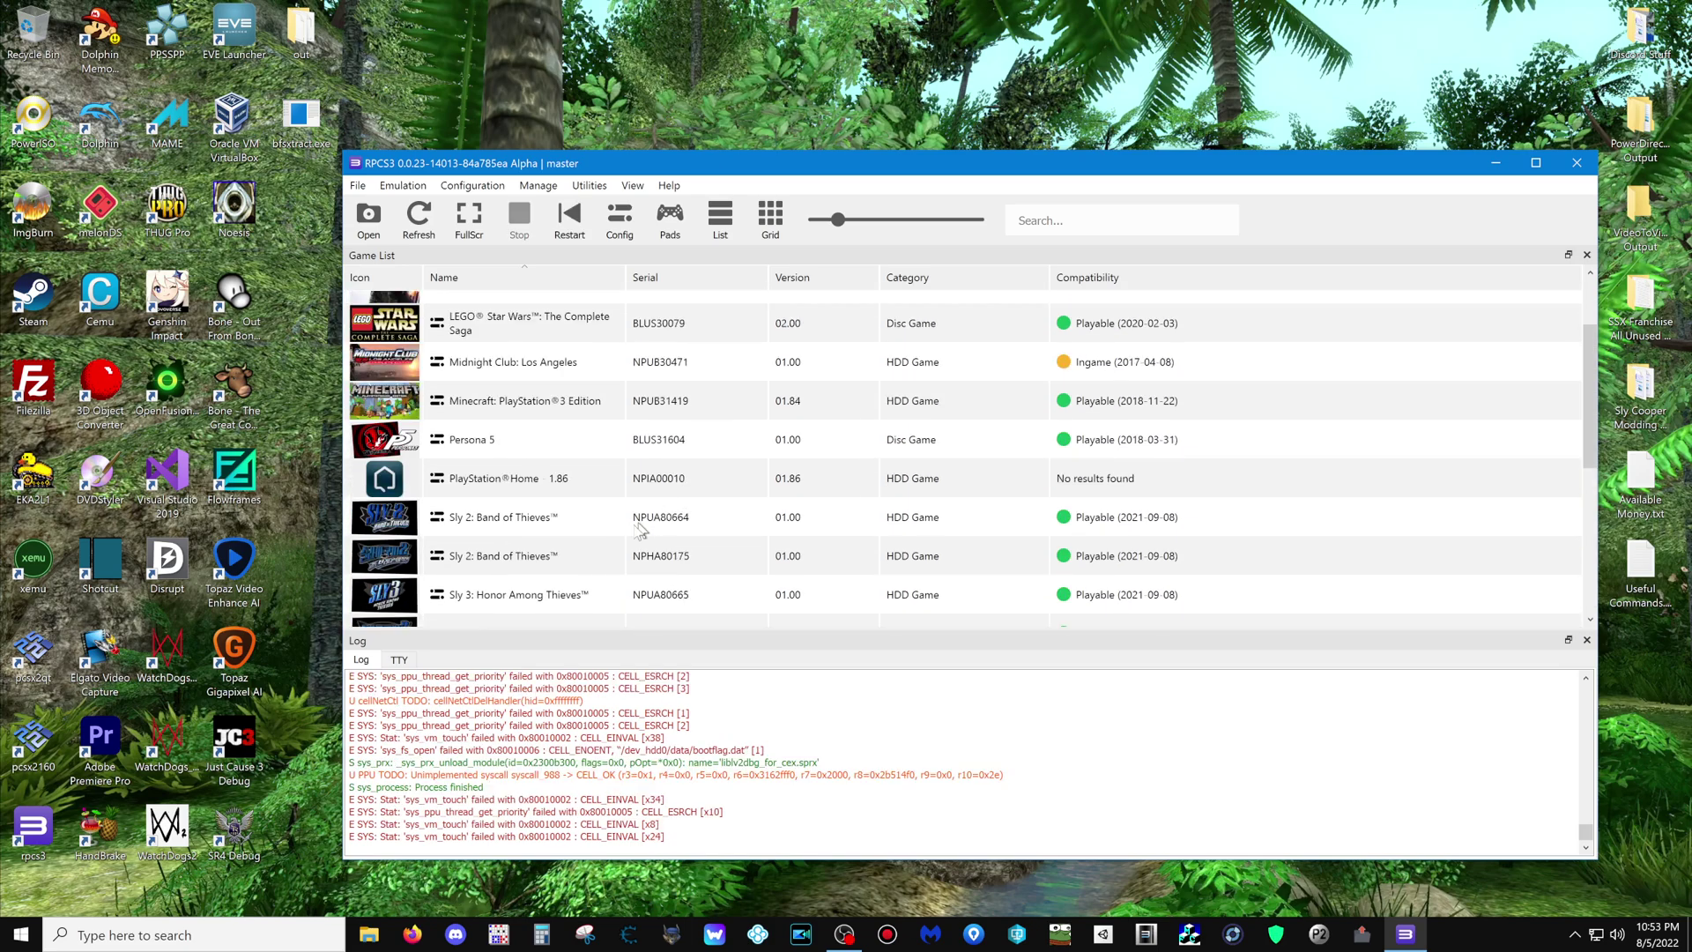
pyautogui.scroll(-2, 509, 545)
pyautogui.rightClick(531, 550)
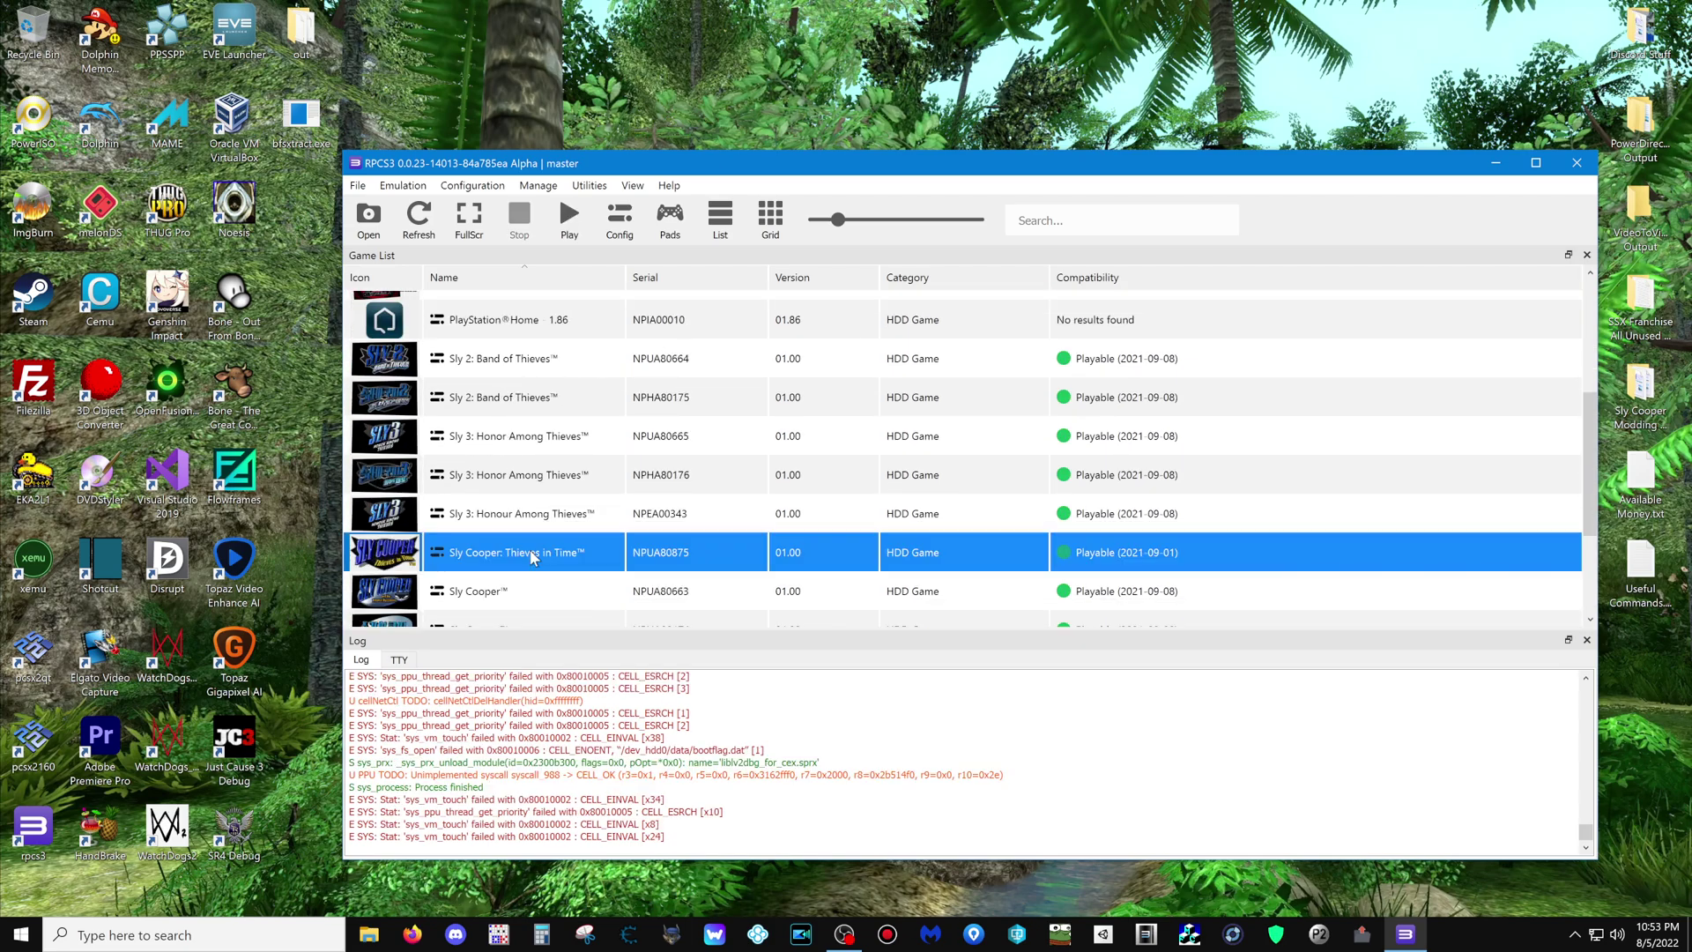
pyautogui.click(565, 550)
# - Launch Sly Cooper: Thieves in Time, move its window higher, and advance past the title screen
pyautogui.click(568, 222)
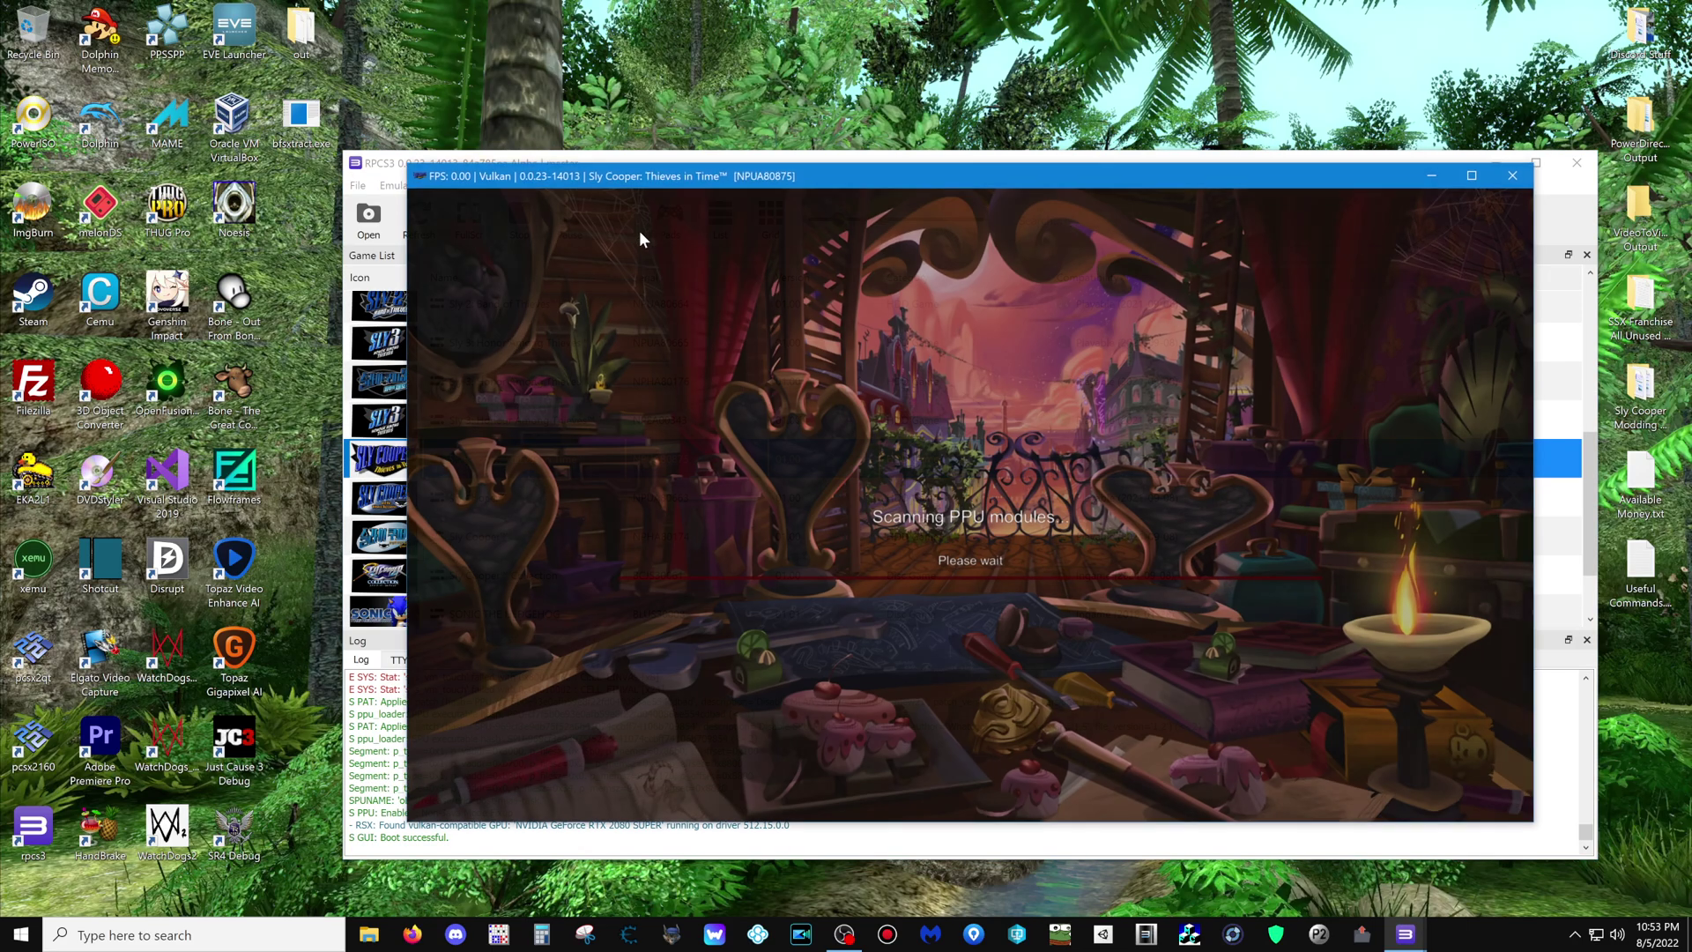
pyautogui.moveTo(702, 181); pyautogui.dragTo(693, 56)
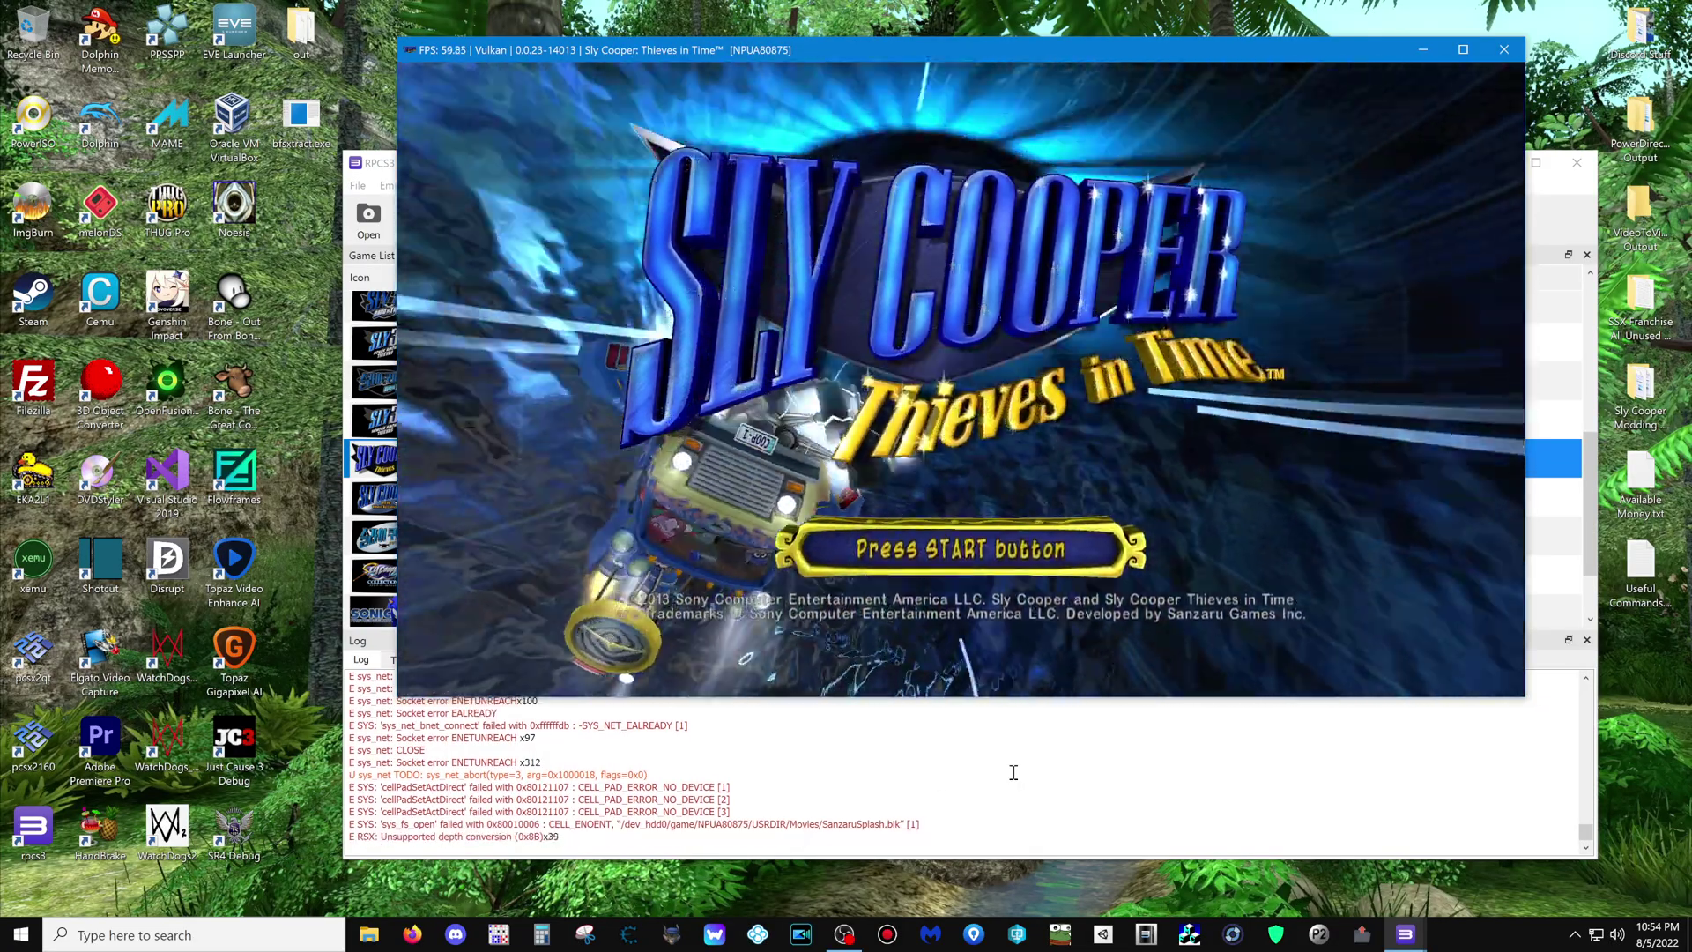
pyautogui.press('Return')
# - Load the 'Go West Young Raccoon' save from the Load Game list
pyautogui.press('Down')
pyautogui.press('x')
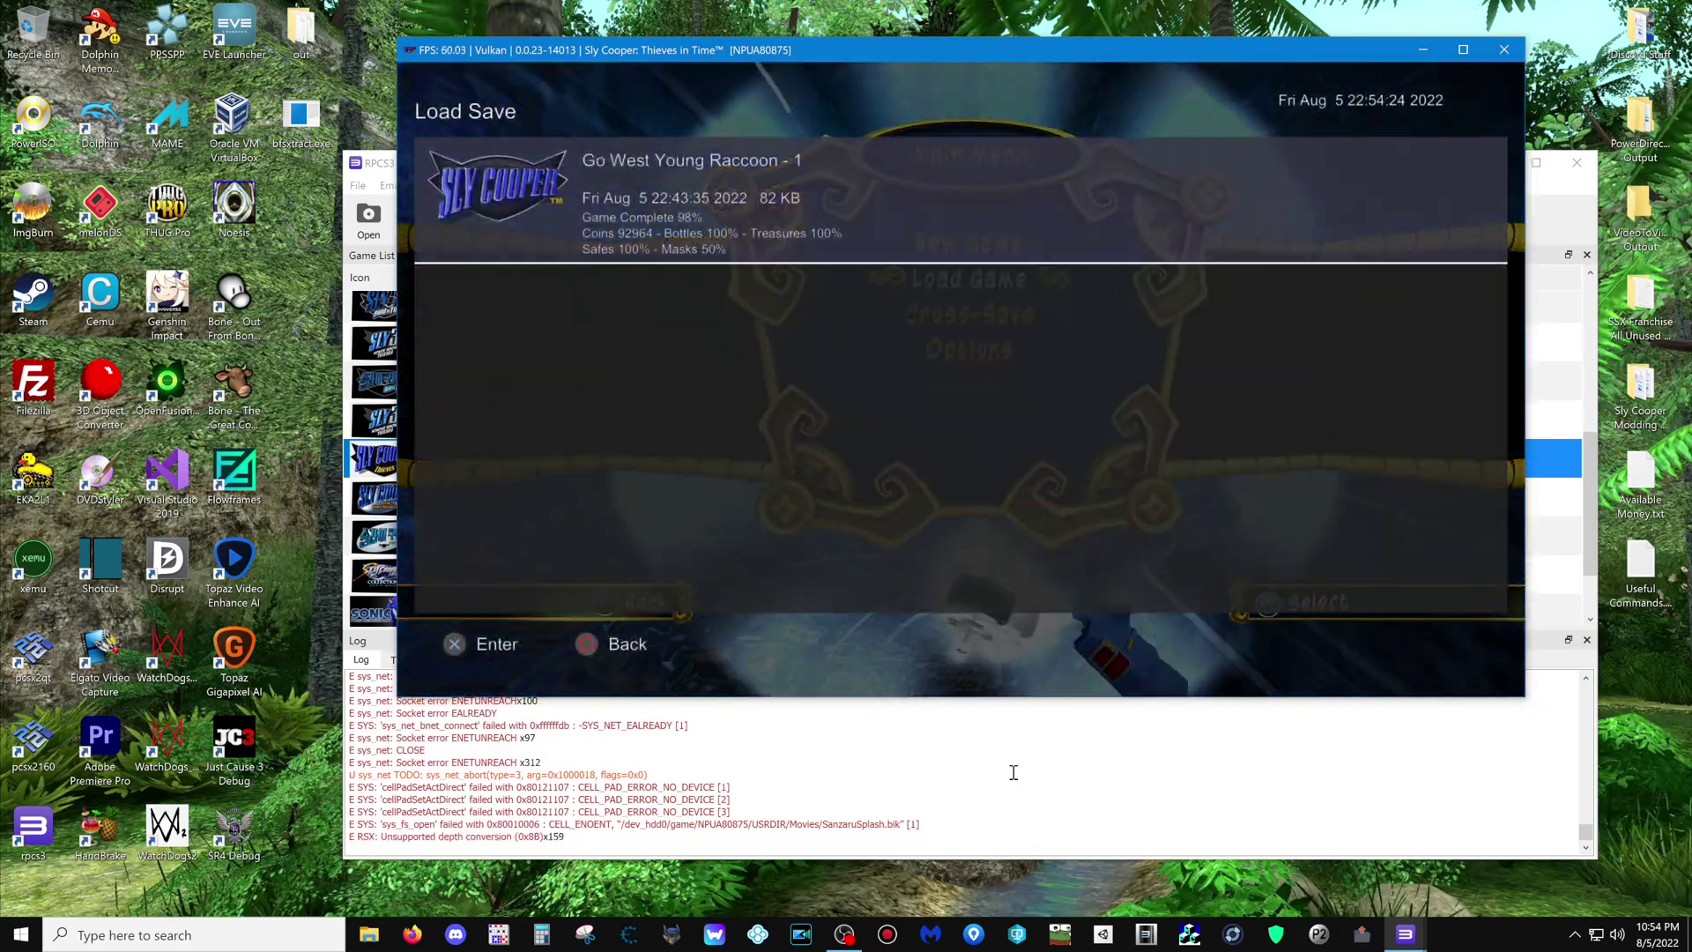
pyautogui.press('x')
pyautogui.press('x')
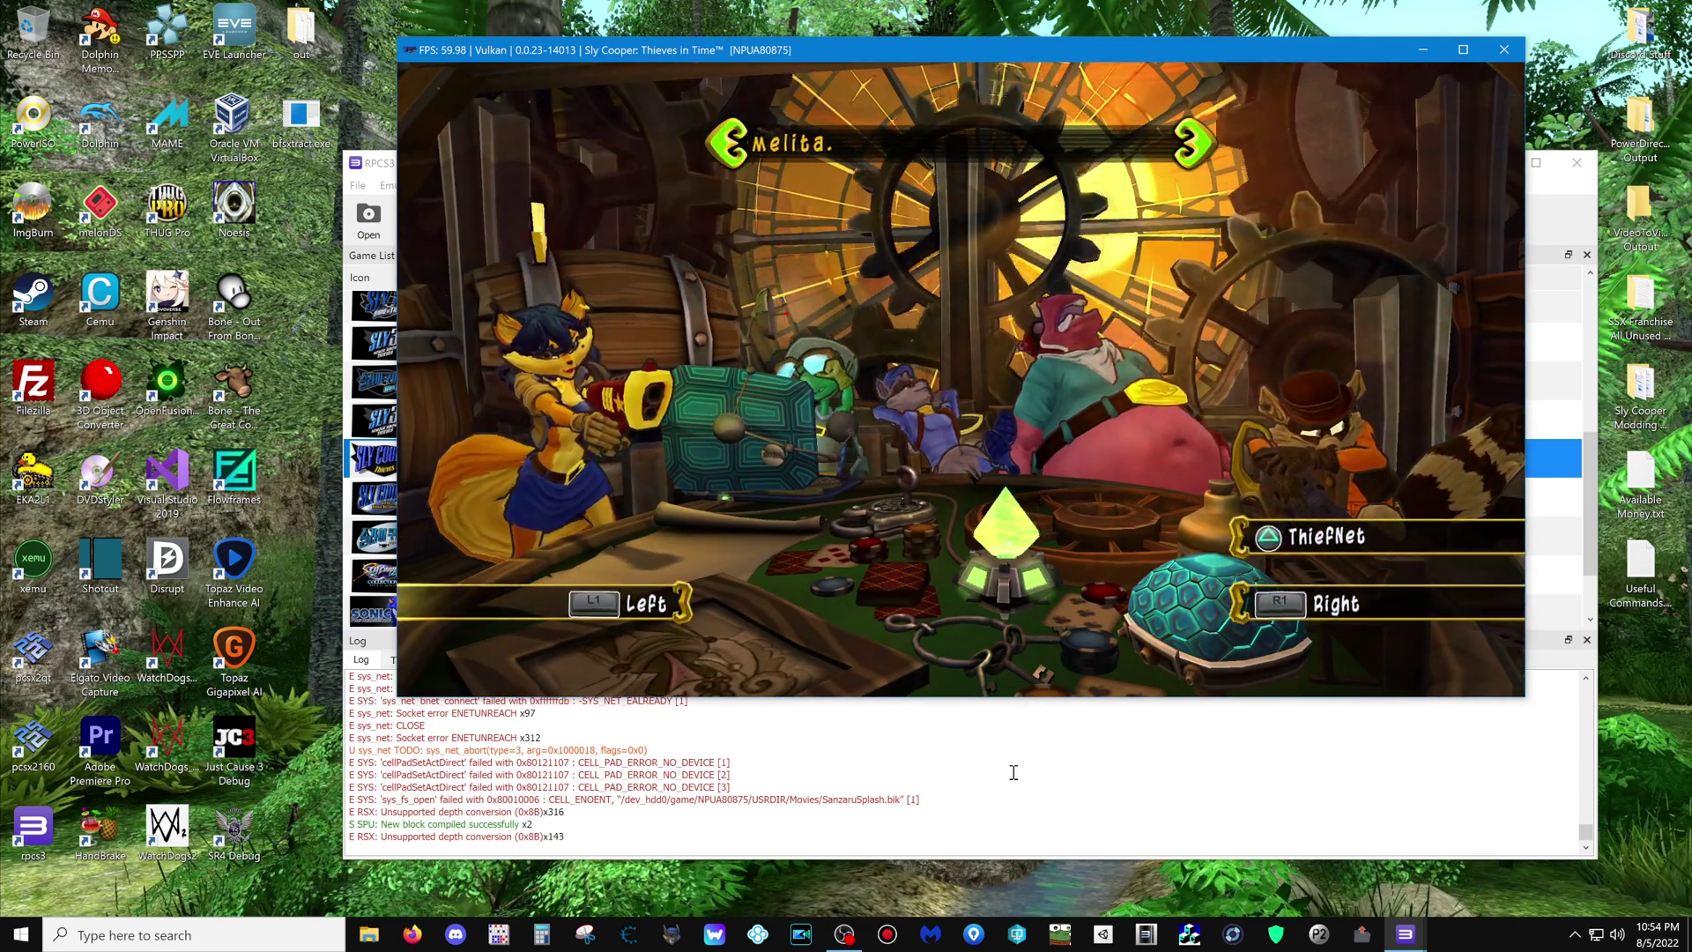
# - Continue as Sly into the train level, then save a savestate with Ctrl+S
pyautogui.press('e')
pyautogui.press('q')
pyautogui.press('x')
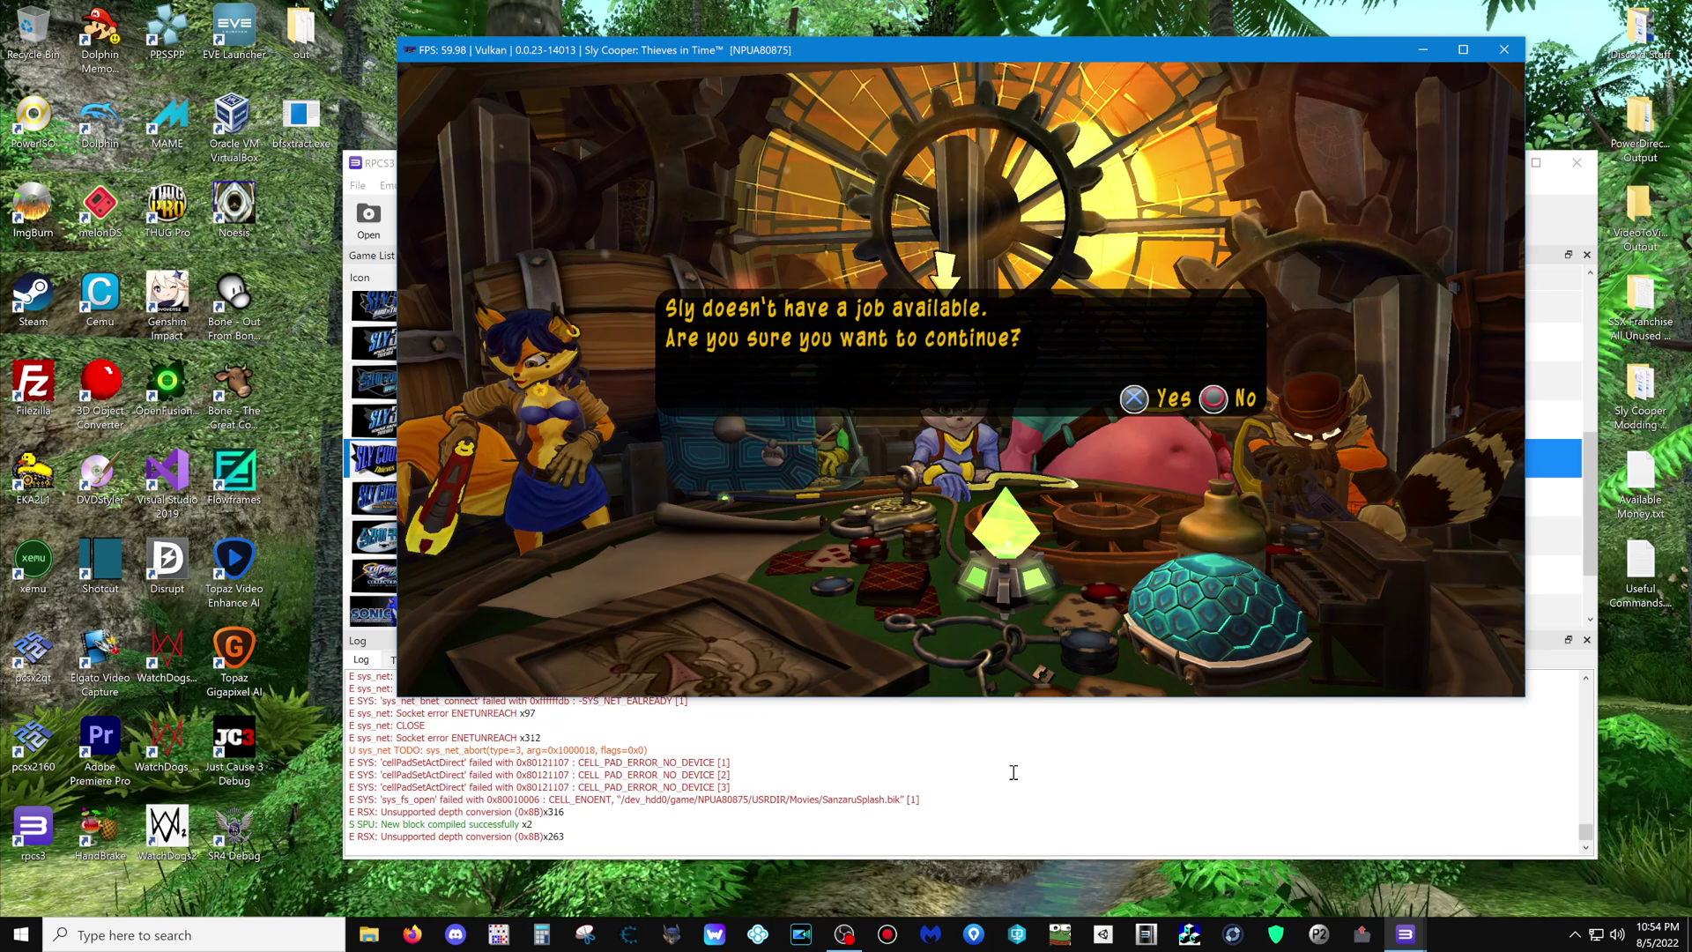
pyautogui.press('x')
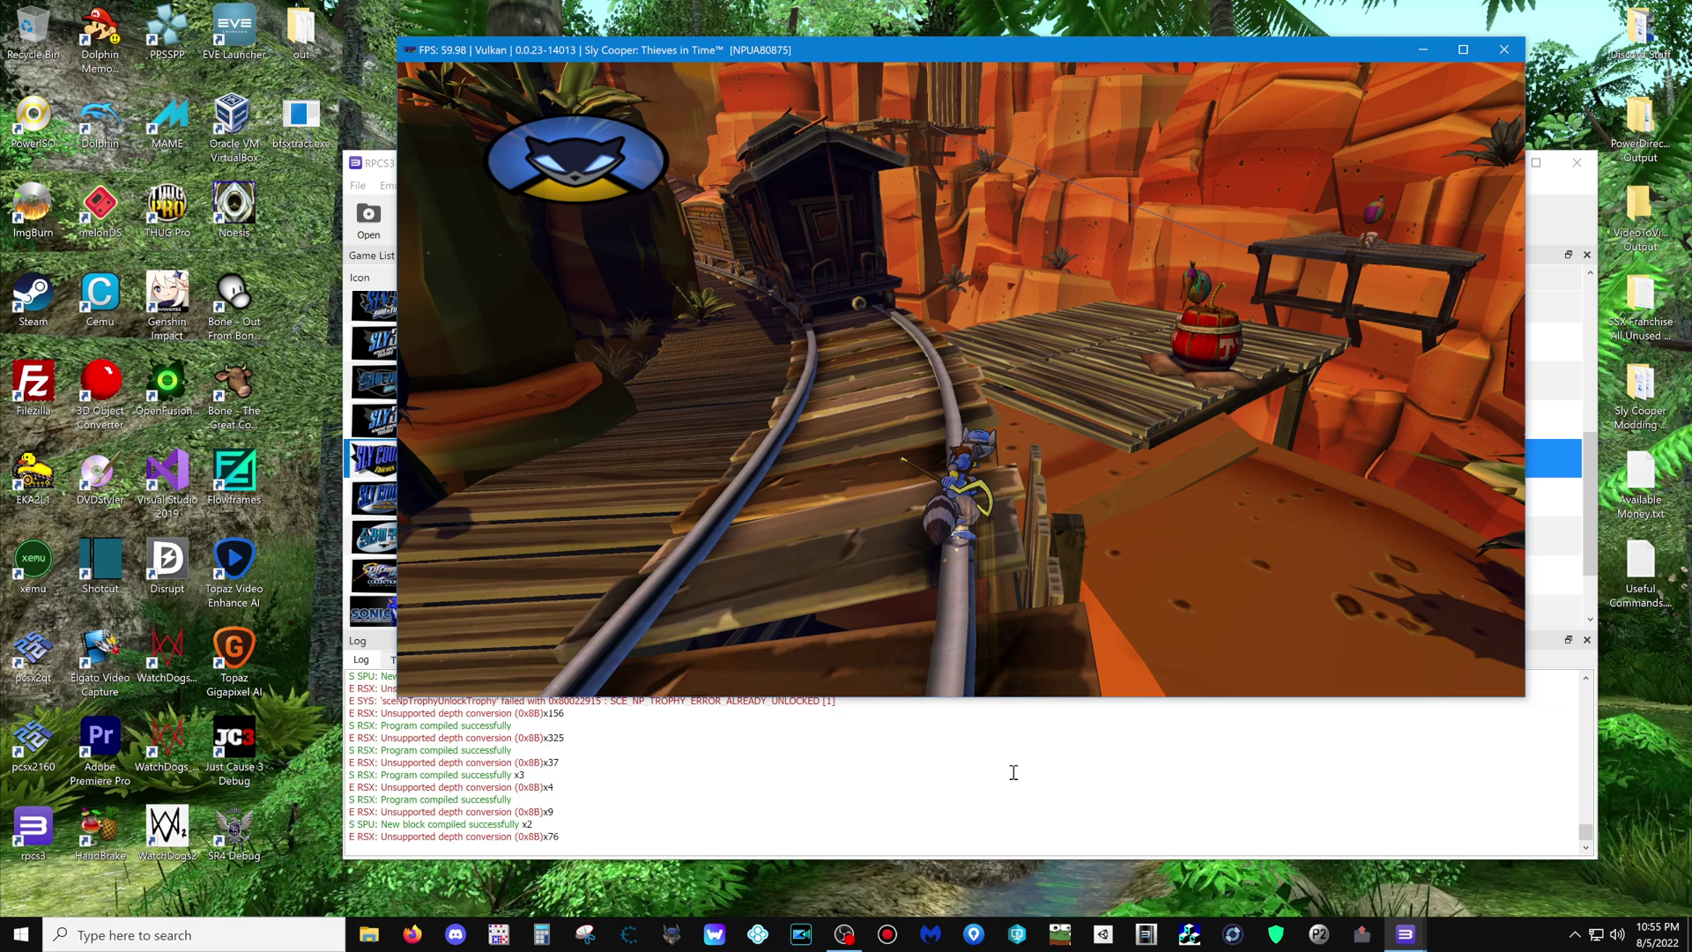
pyautogui.hotkey('ctrl', 's')
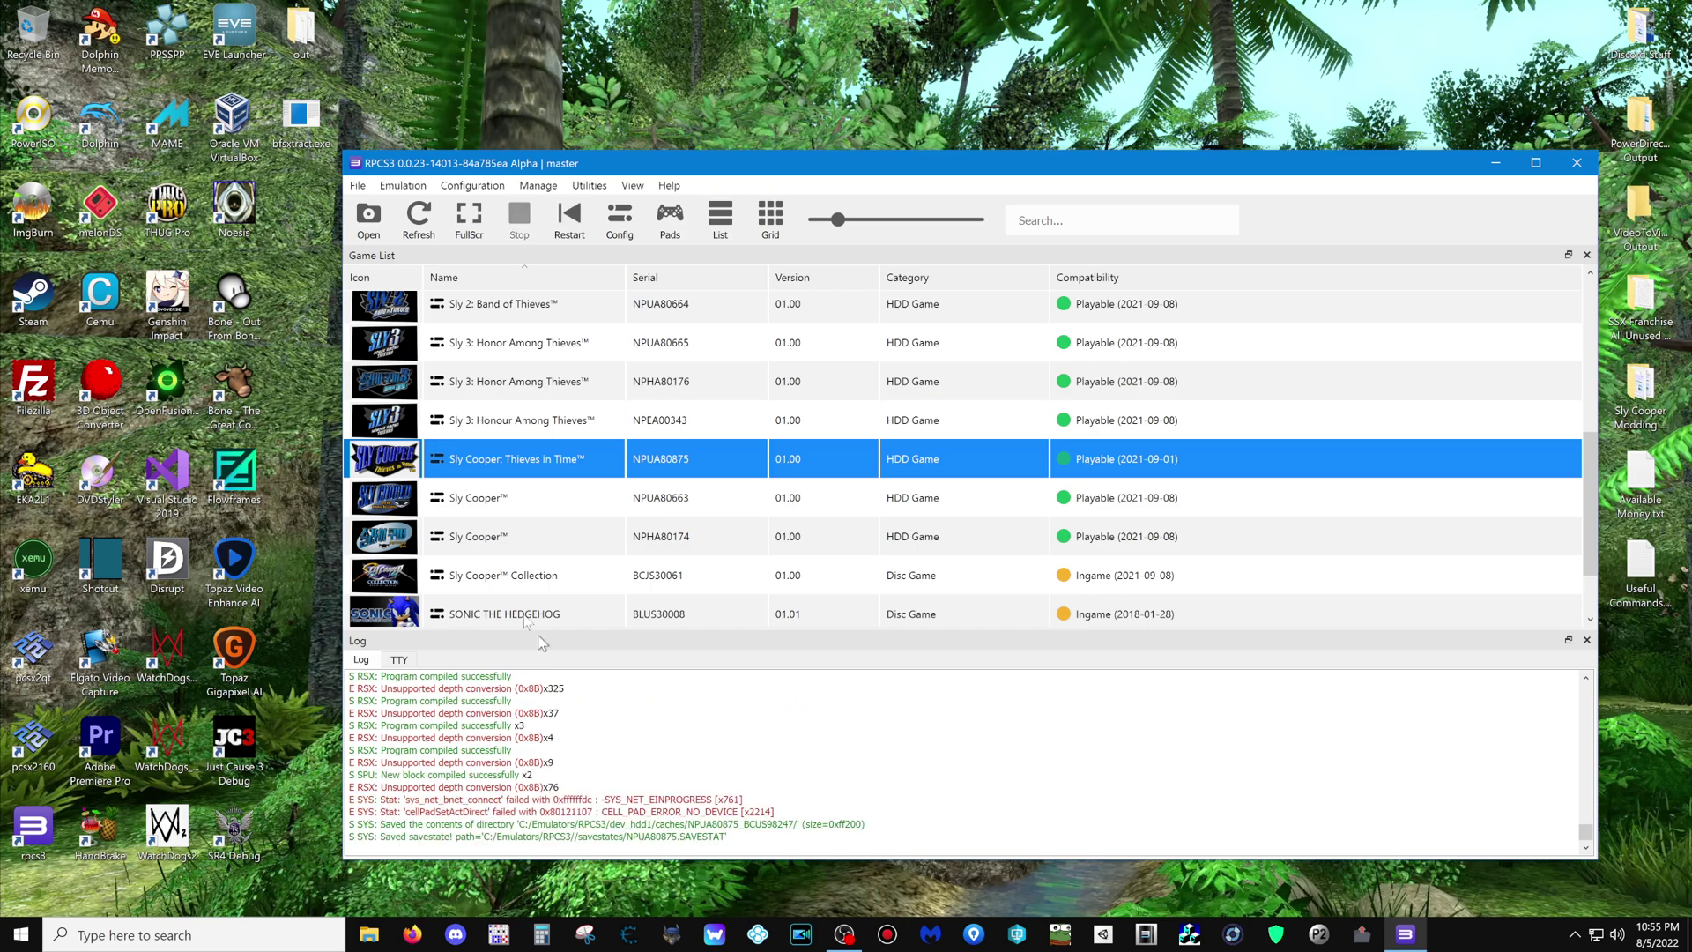
# - Use 'Boot with savestate' from the Sly Cooper: Thieves in Time context menu
pyautogui.rightClick(490, 461)
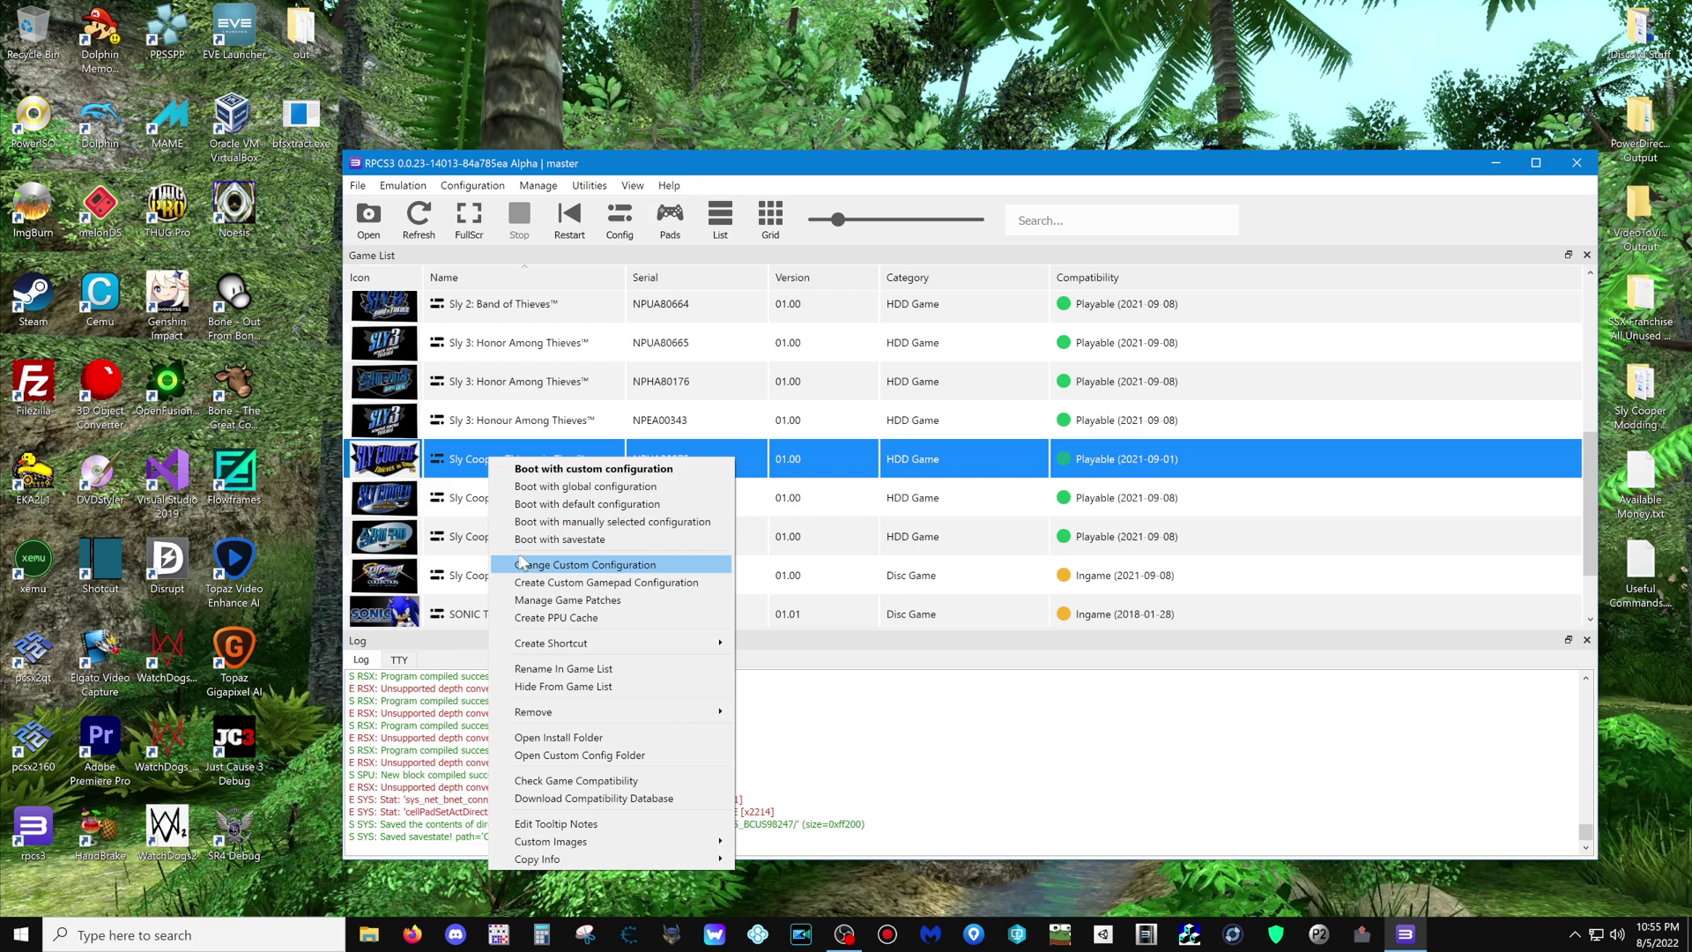
pyautogui.click(555, 540)
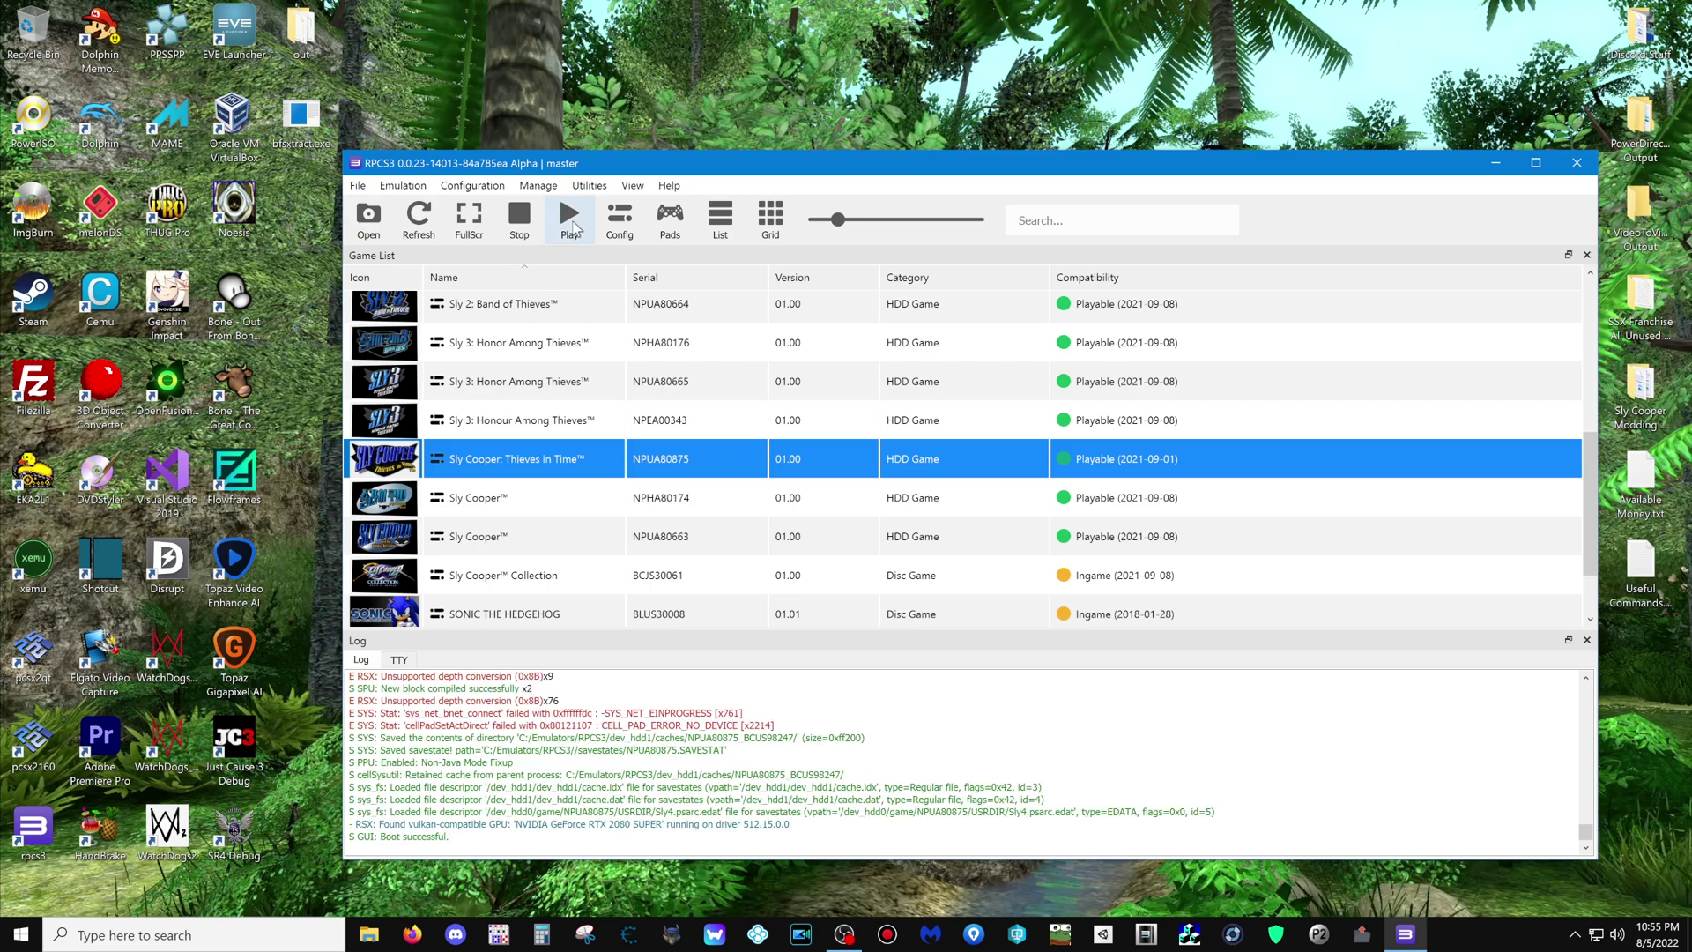
# - Start the Sly Cooper savestate and nudge its window up while gameplay resumes
pyautogui.click(569, 223)
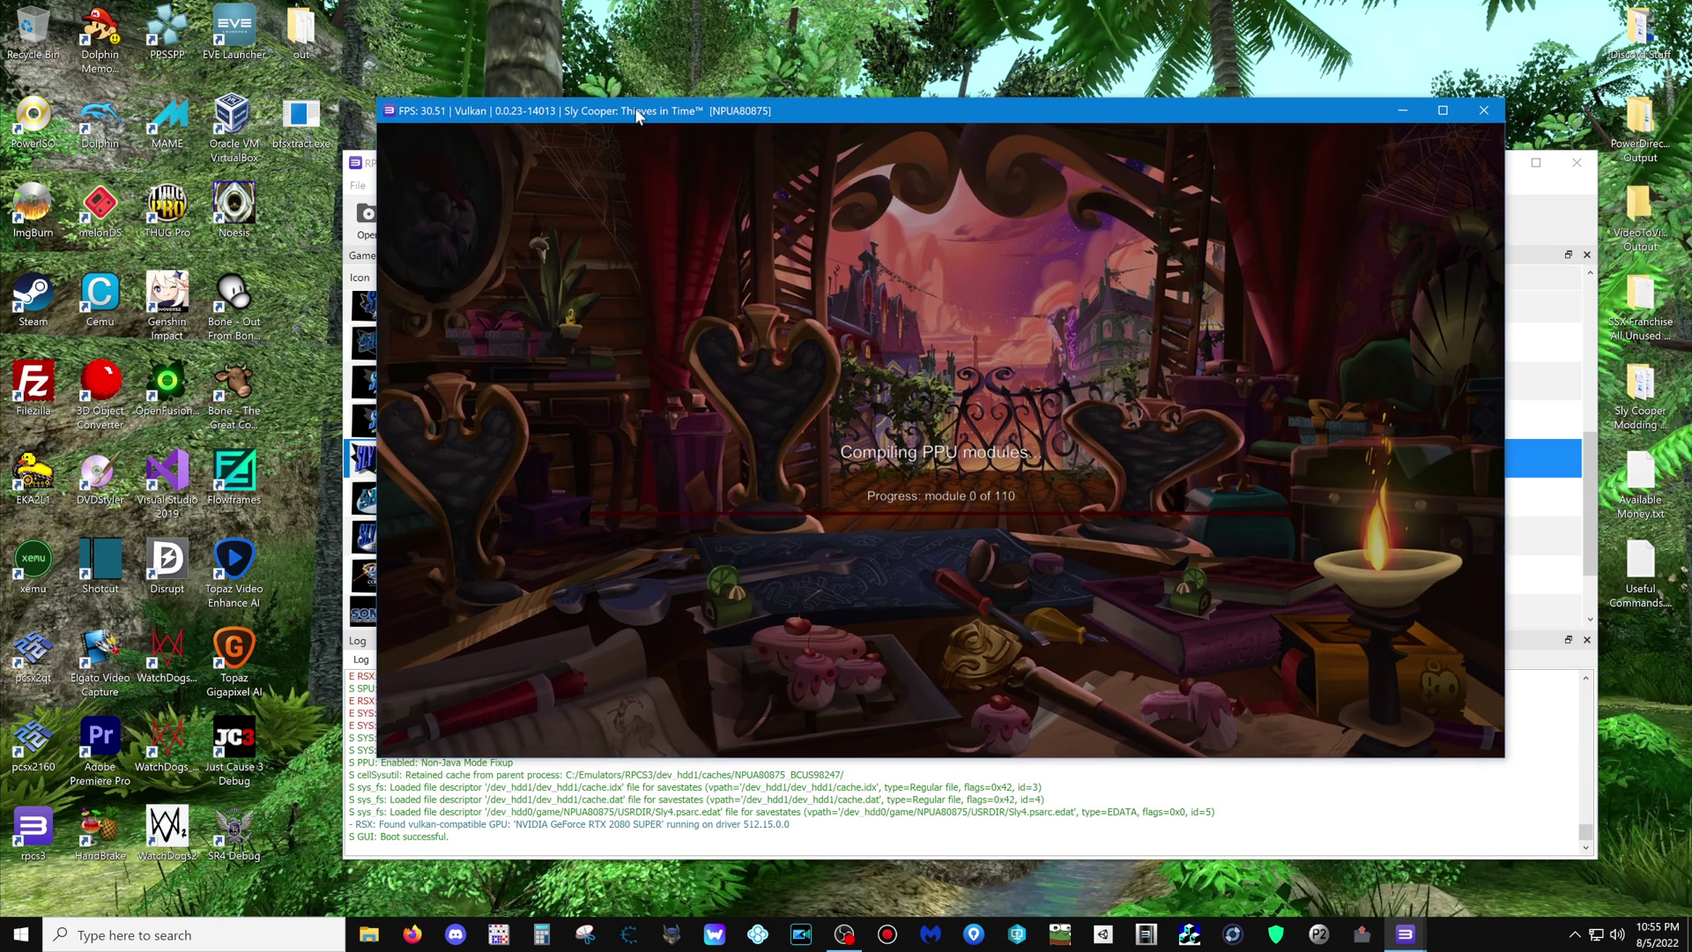
pyautogui.moveTo(637, 115); pyautogui.dragTo(647, 92)
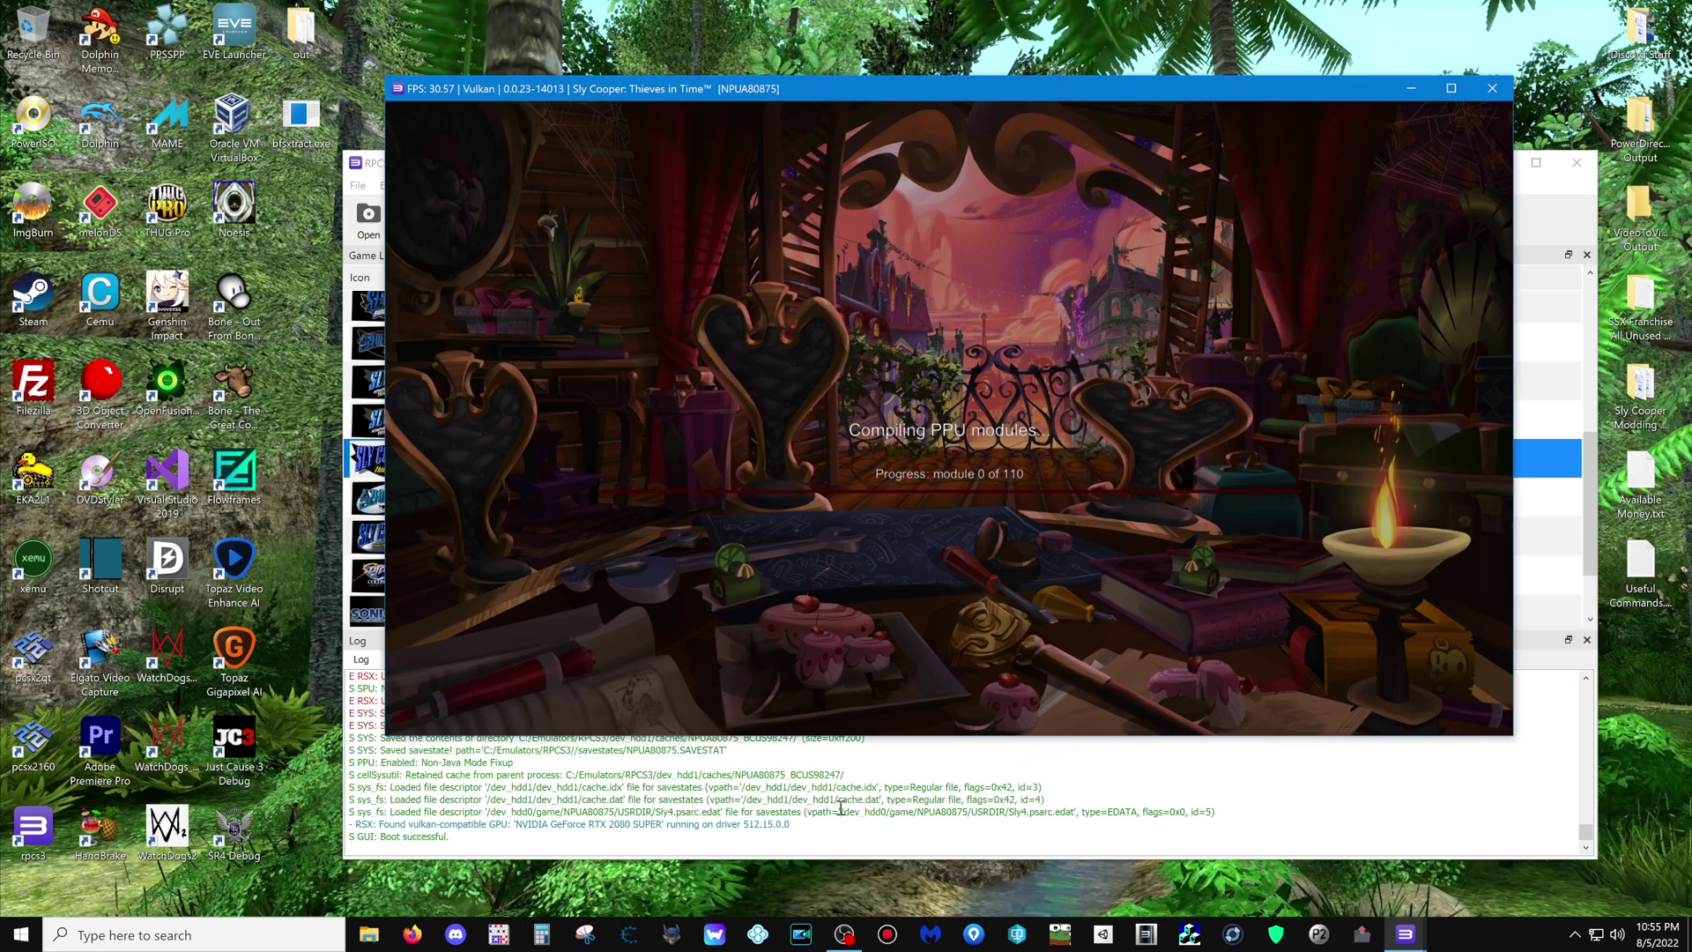
pyautogui.click(711, 786)
pyautogui.click(739, 125)
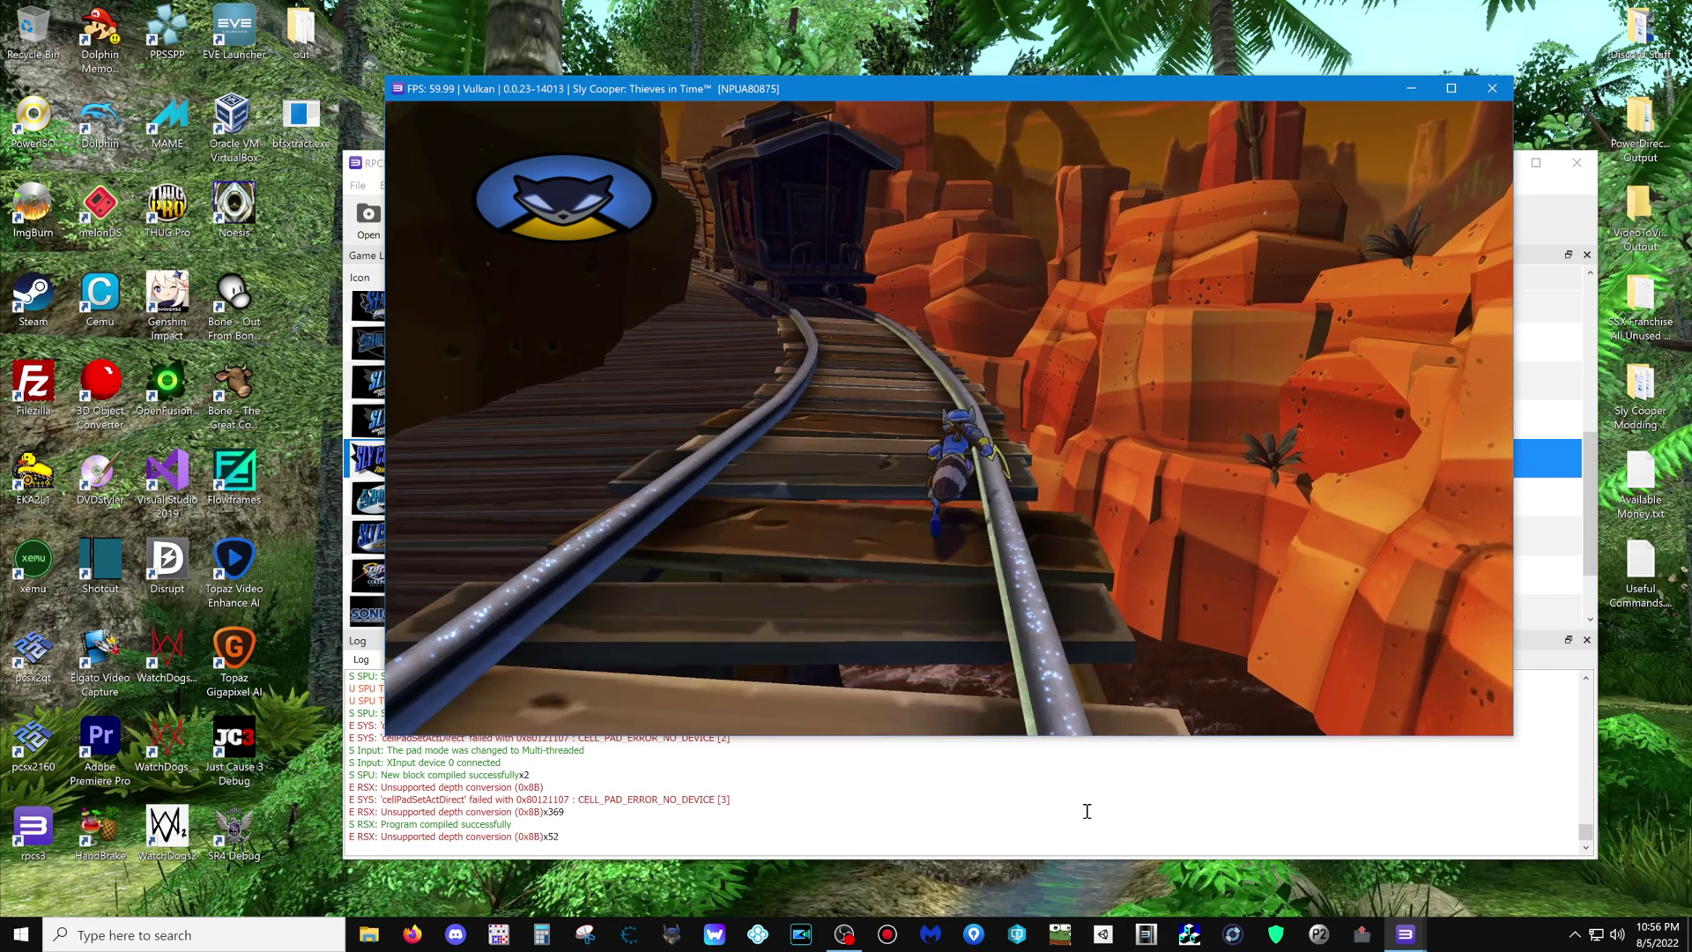
# - Close the game with Alt+F4, clear the log, and dismiss Sly Cooper's context menu
pyautogui.hotkey('alt', 'F4')
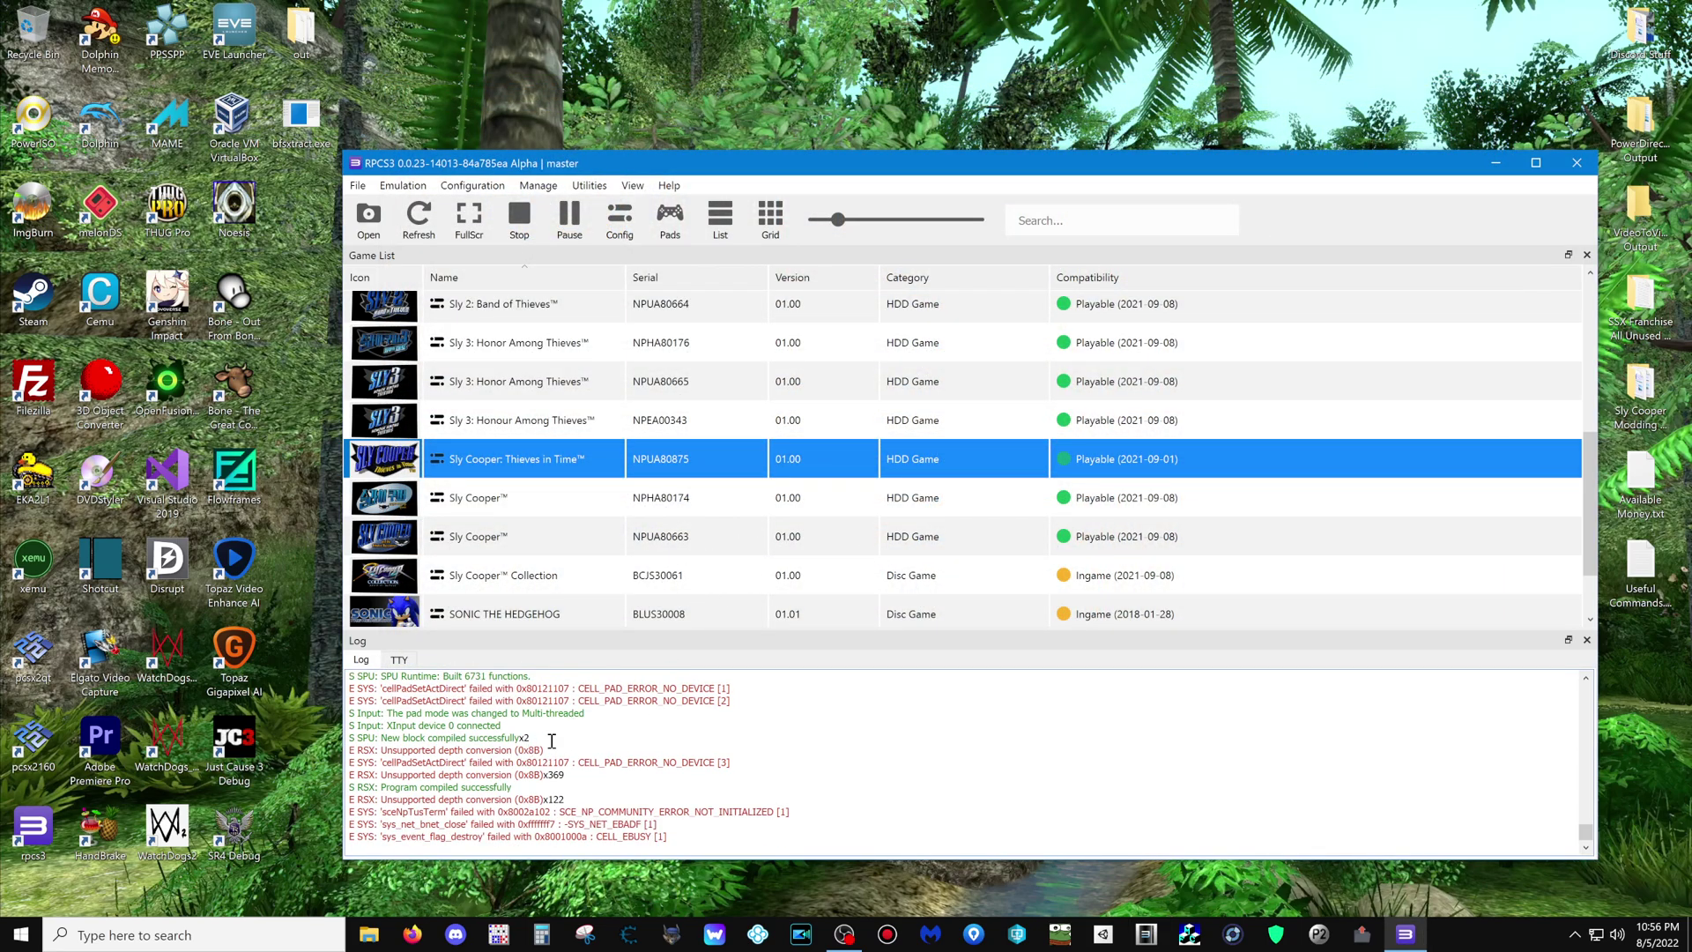
pyautogui.rightClick(526, 761)
pyautogui.click(551, 748)
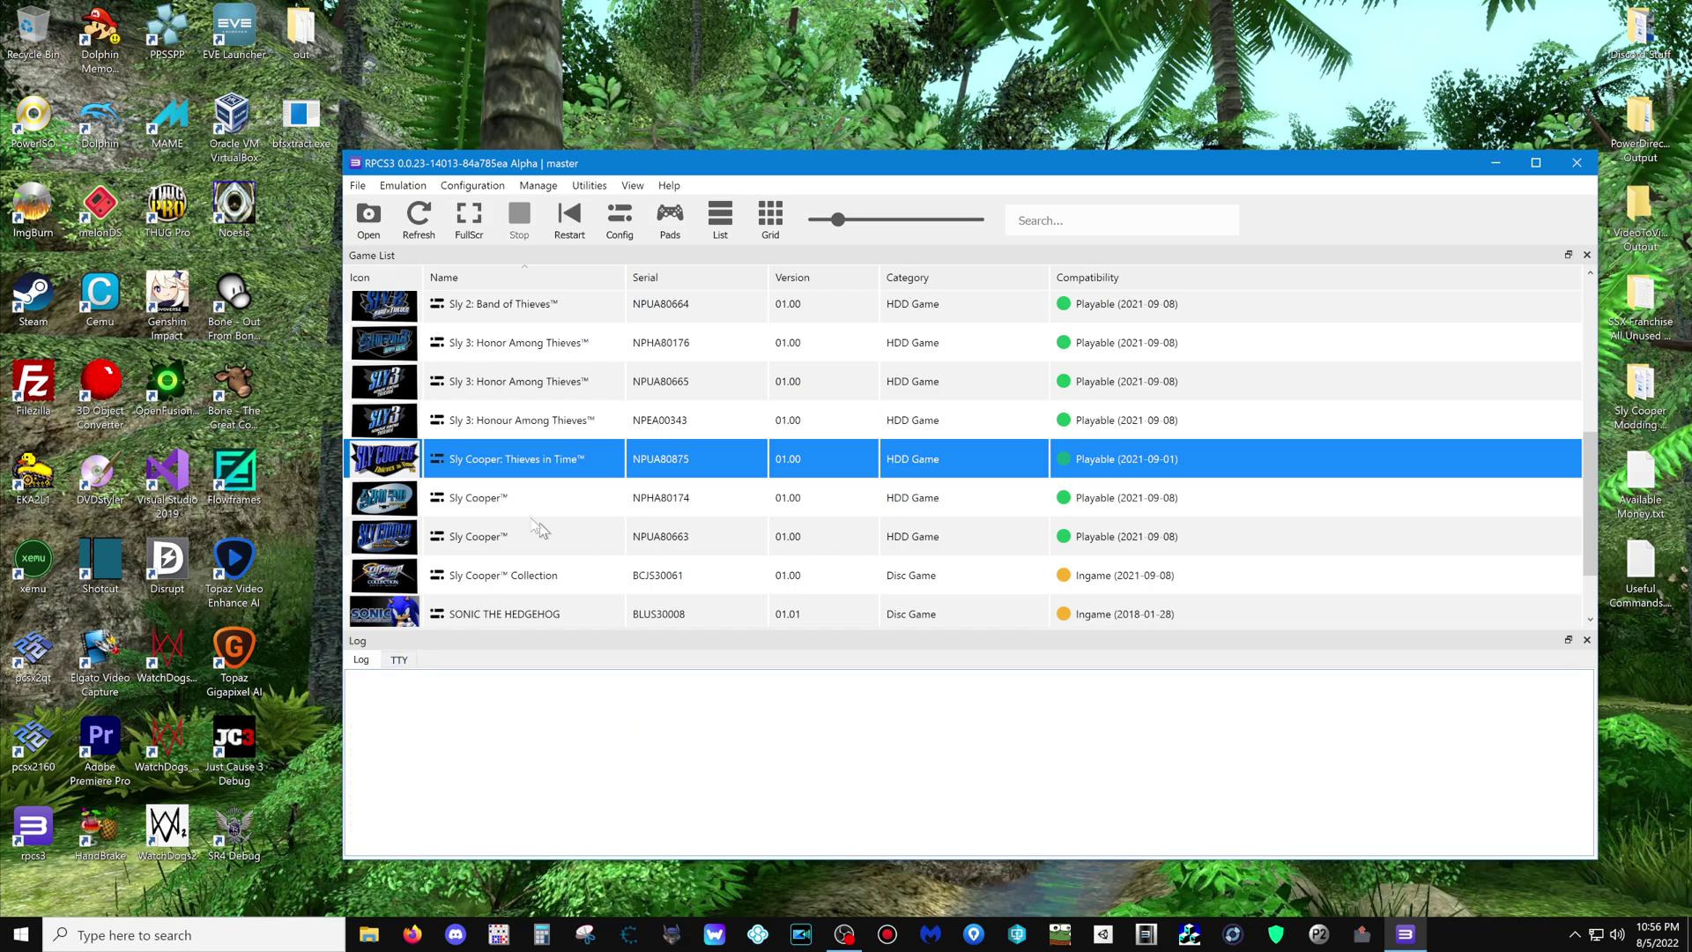
pyautogui.rightClick(516, 473)
pyautogui.click(586, 554)
# - Relaunch the last Sly Cooper session with Restart and move its window up and left
pyautogui.click(583, 234)
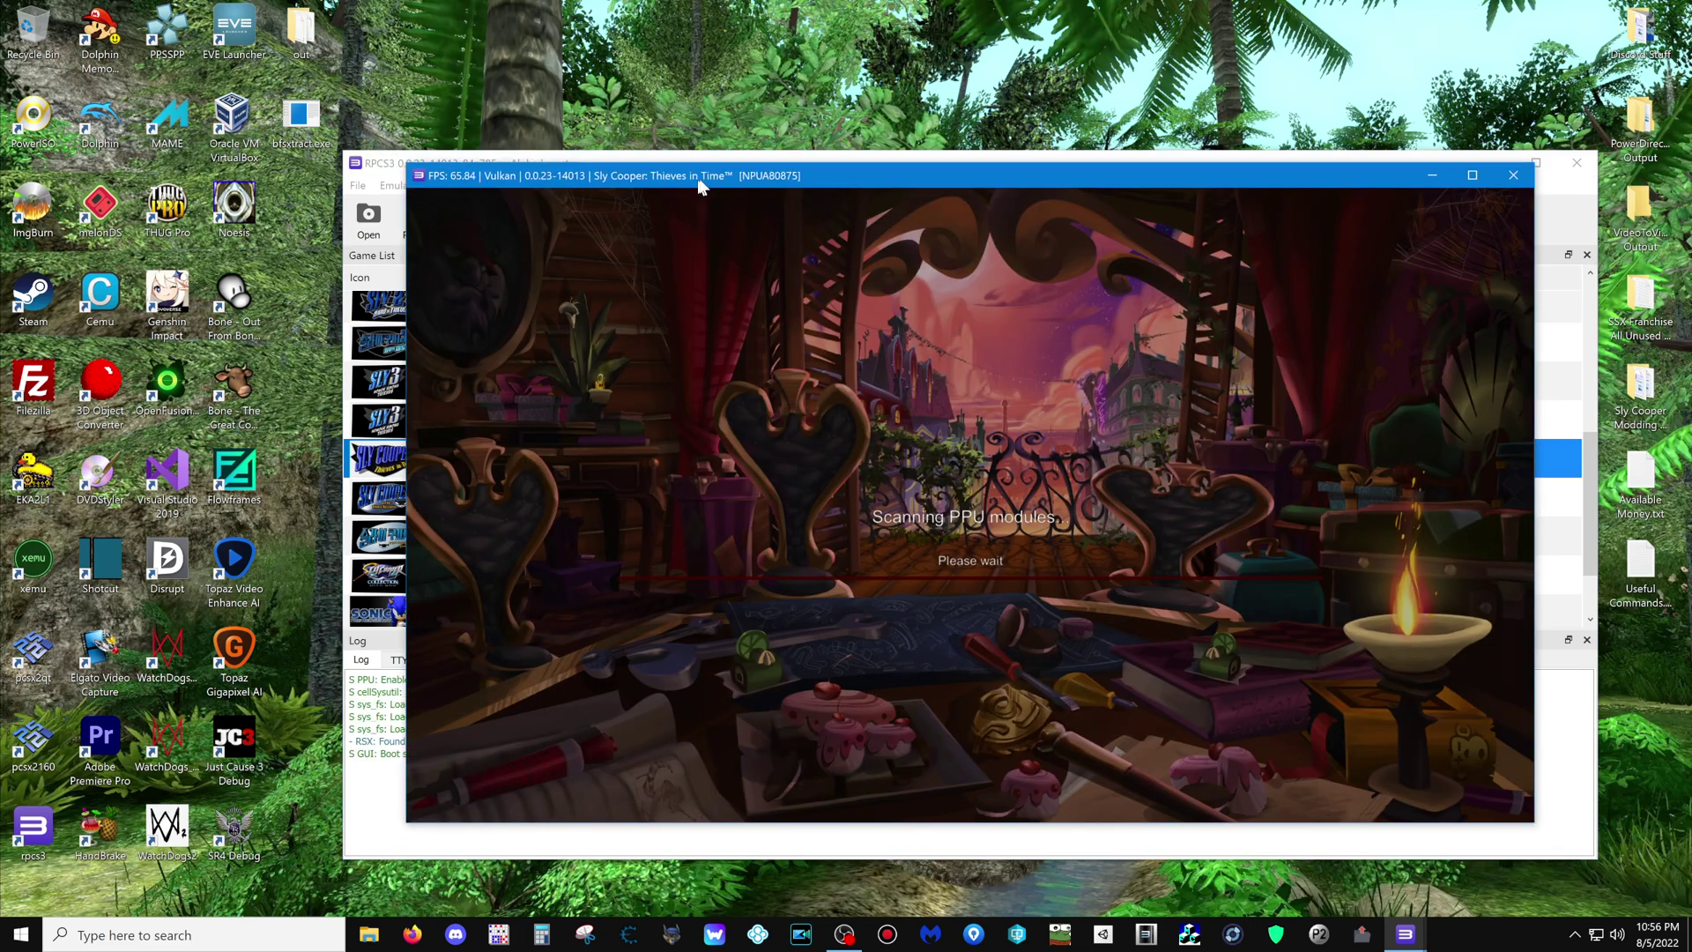
pyautogui.moveTo(746, 177); pyautogui.dragTo(730, 74)
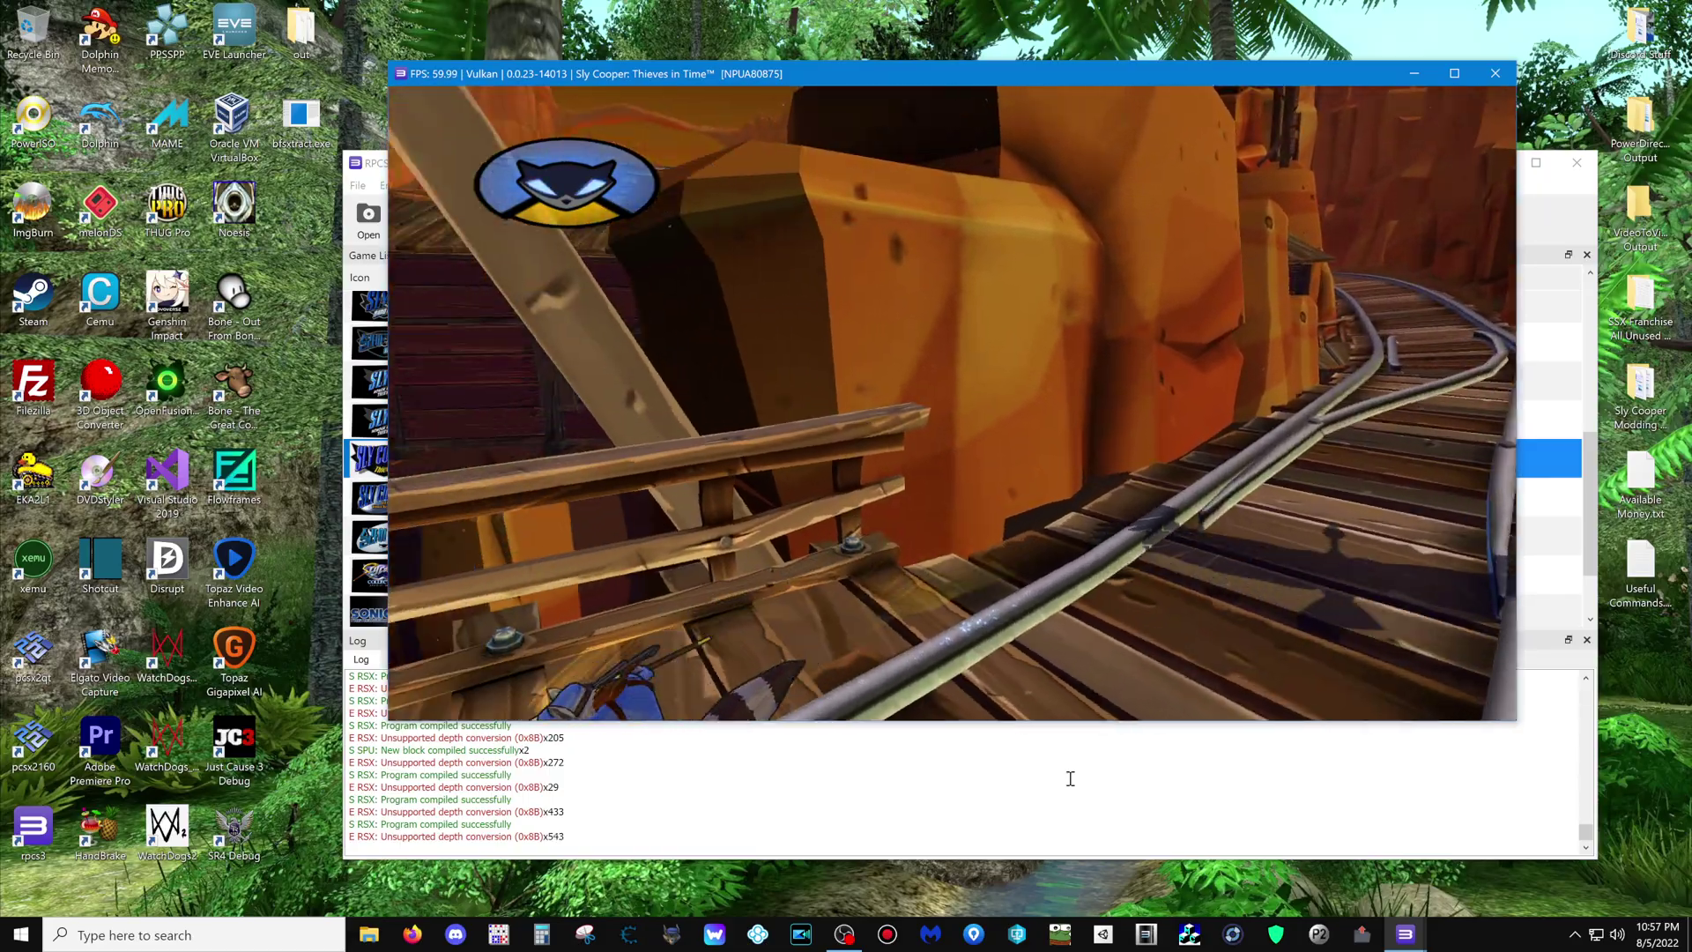
# - Pause and choose Restart Checkpoint, then reopen the Pause Menu and move through its options
pyautogui.press('Return')
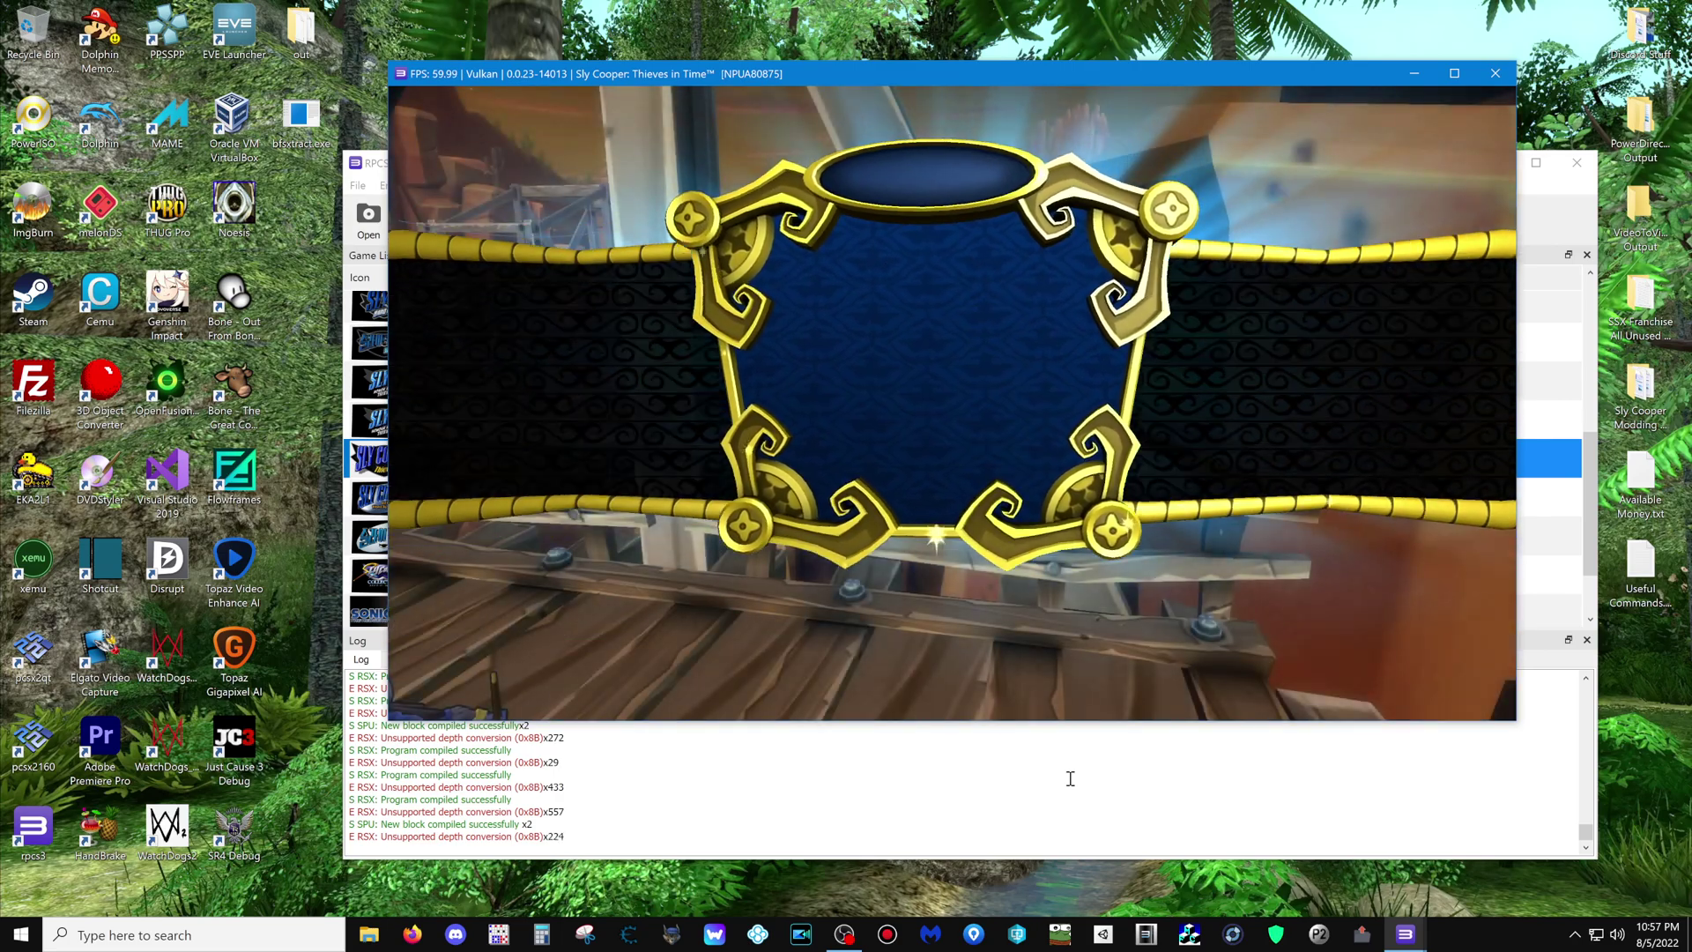
pyautogui.press('x')
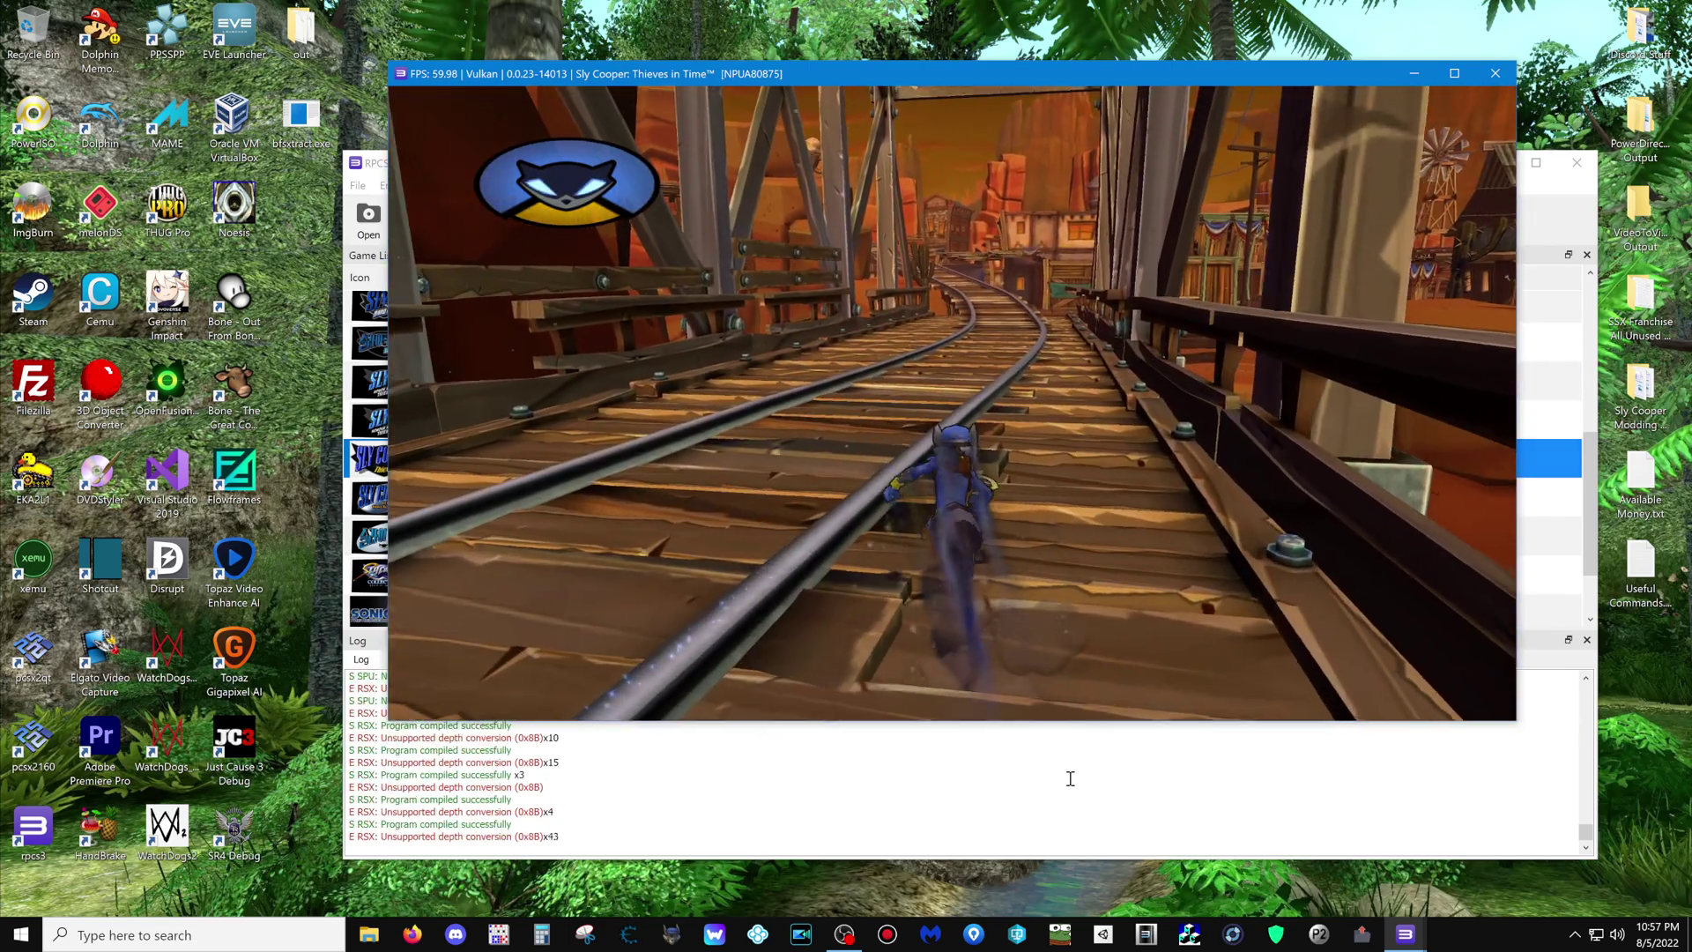
pyautogui.press('Down')
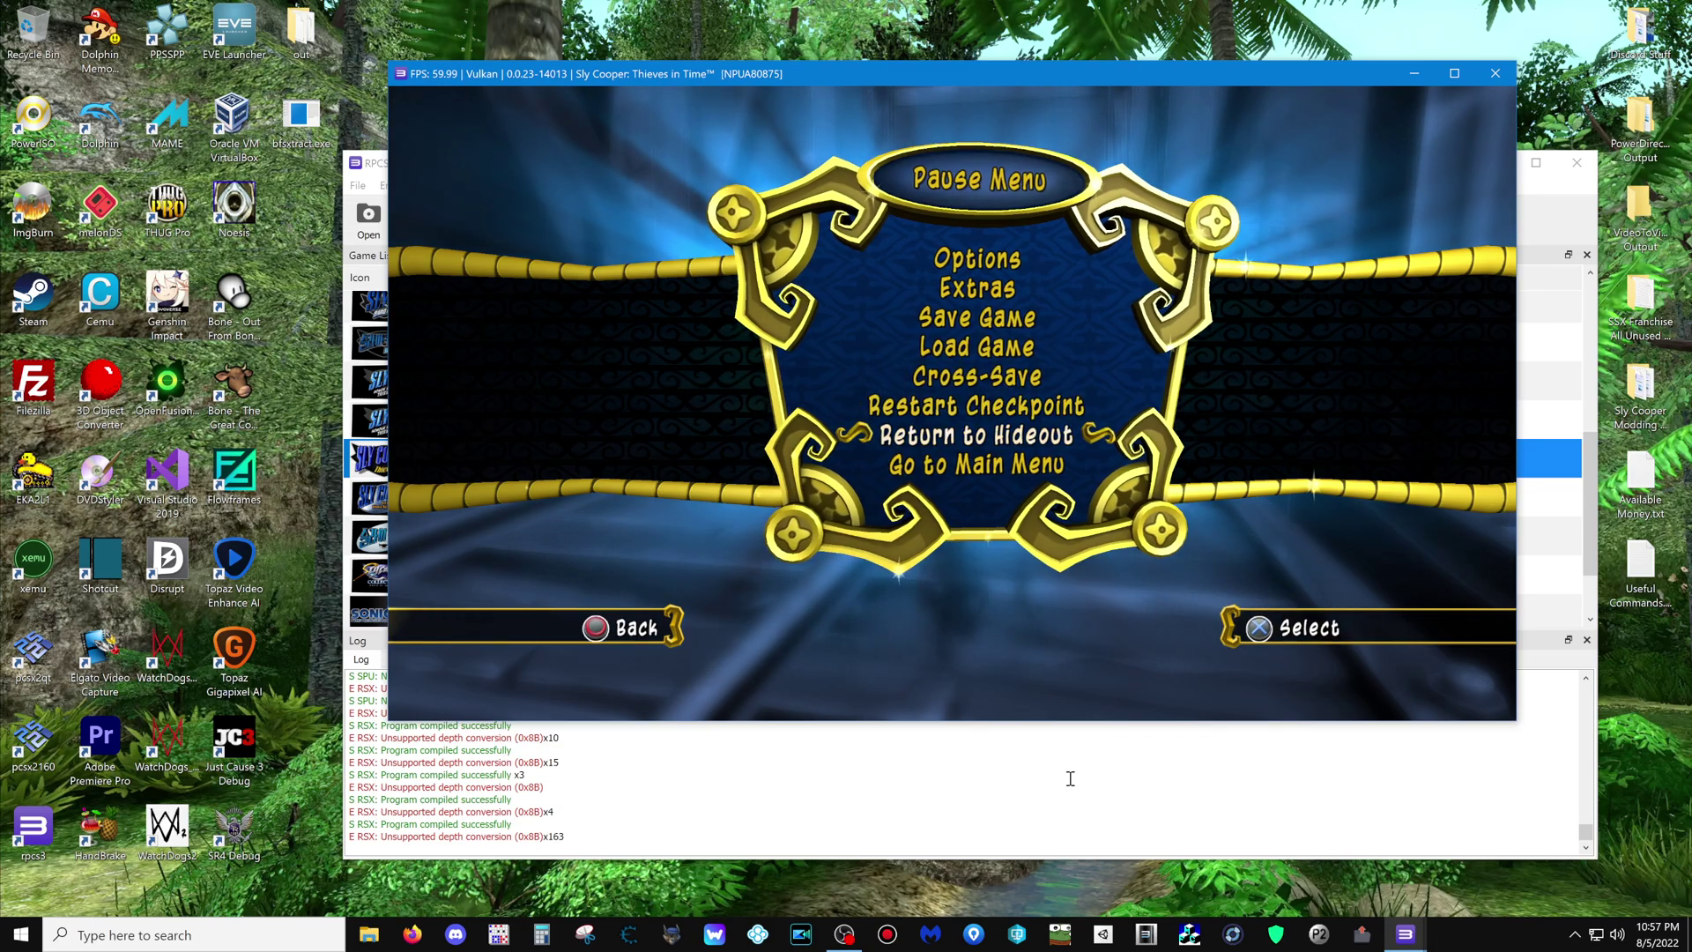
# - Go back to the hideout, cycle the character choice to Sly, and confirm
pyautogui.press('Return')
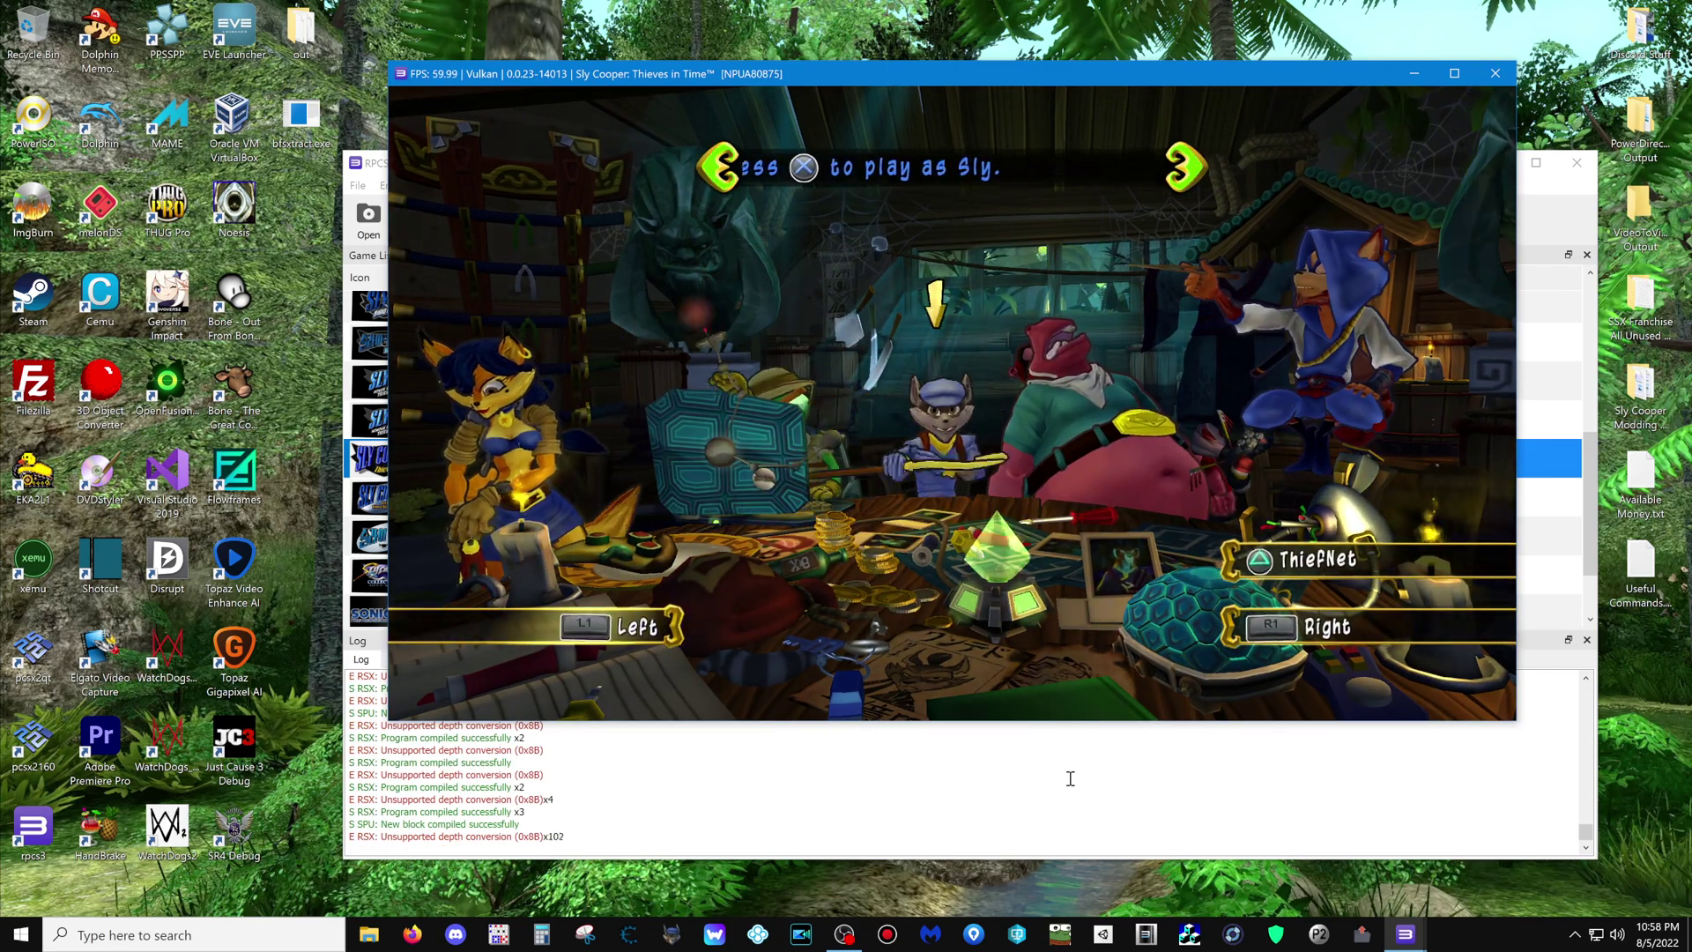
pyautogui.press('x')
pyautogui.press('x')
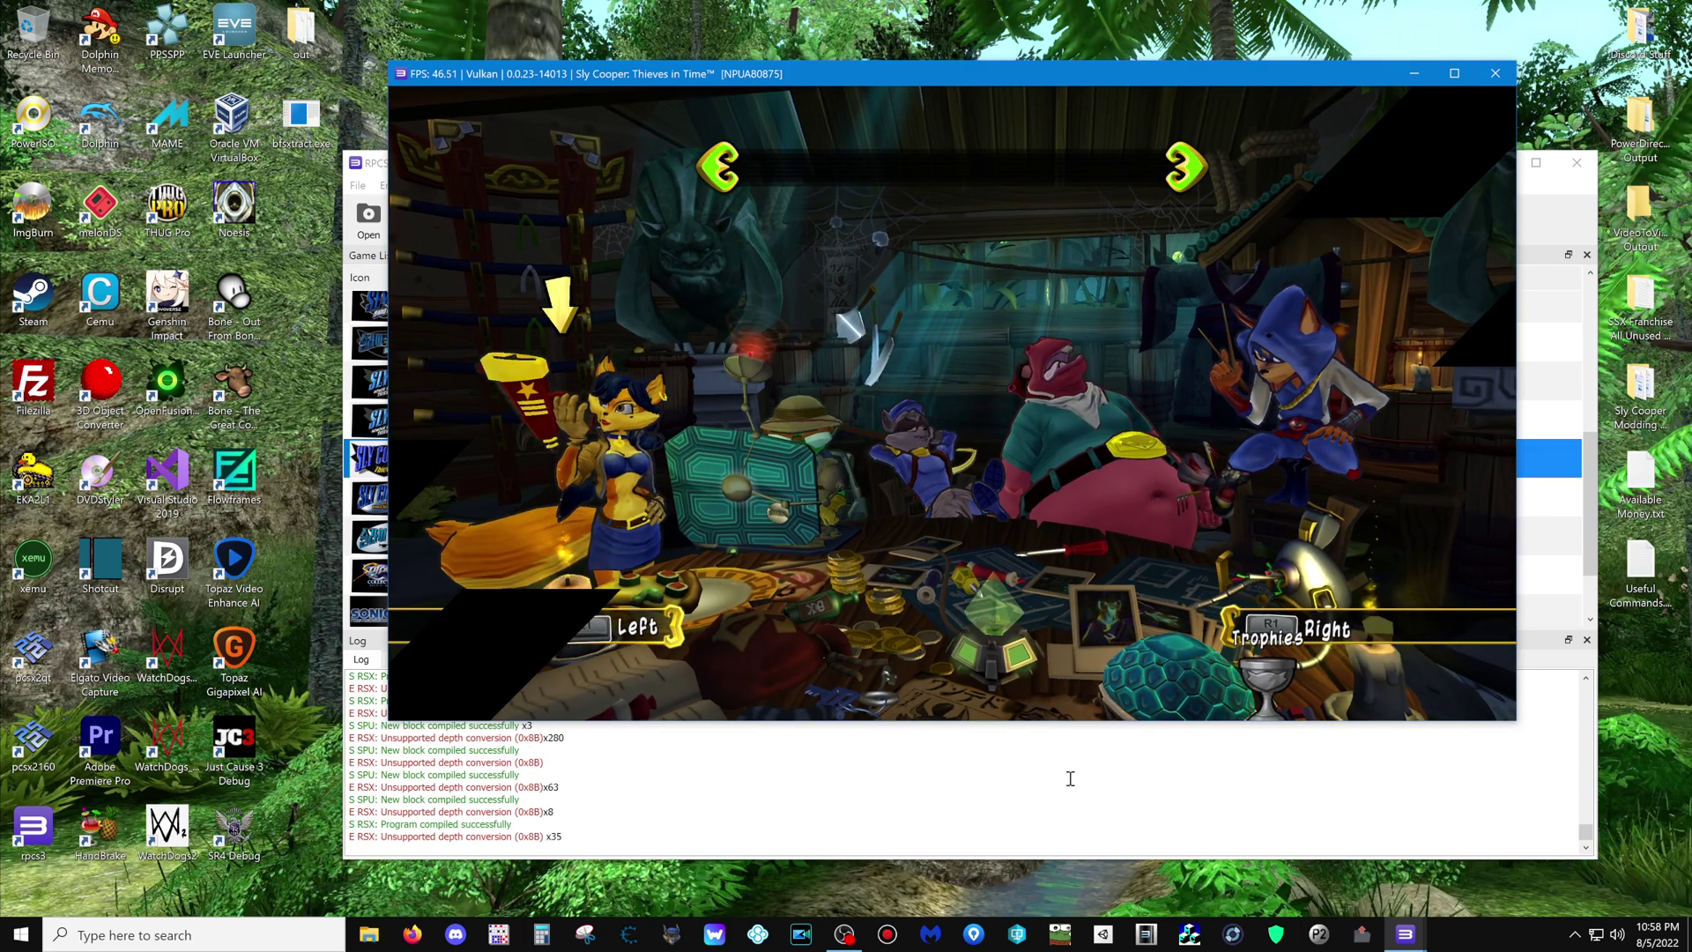
pyautogui.press('e')
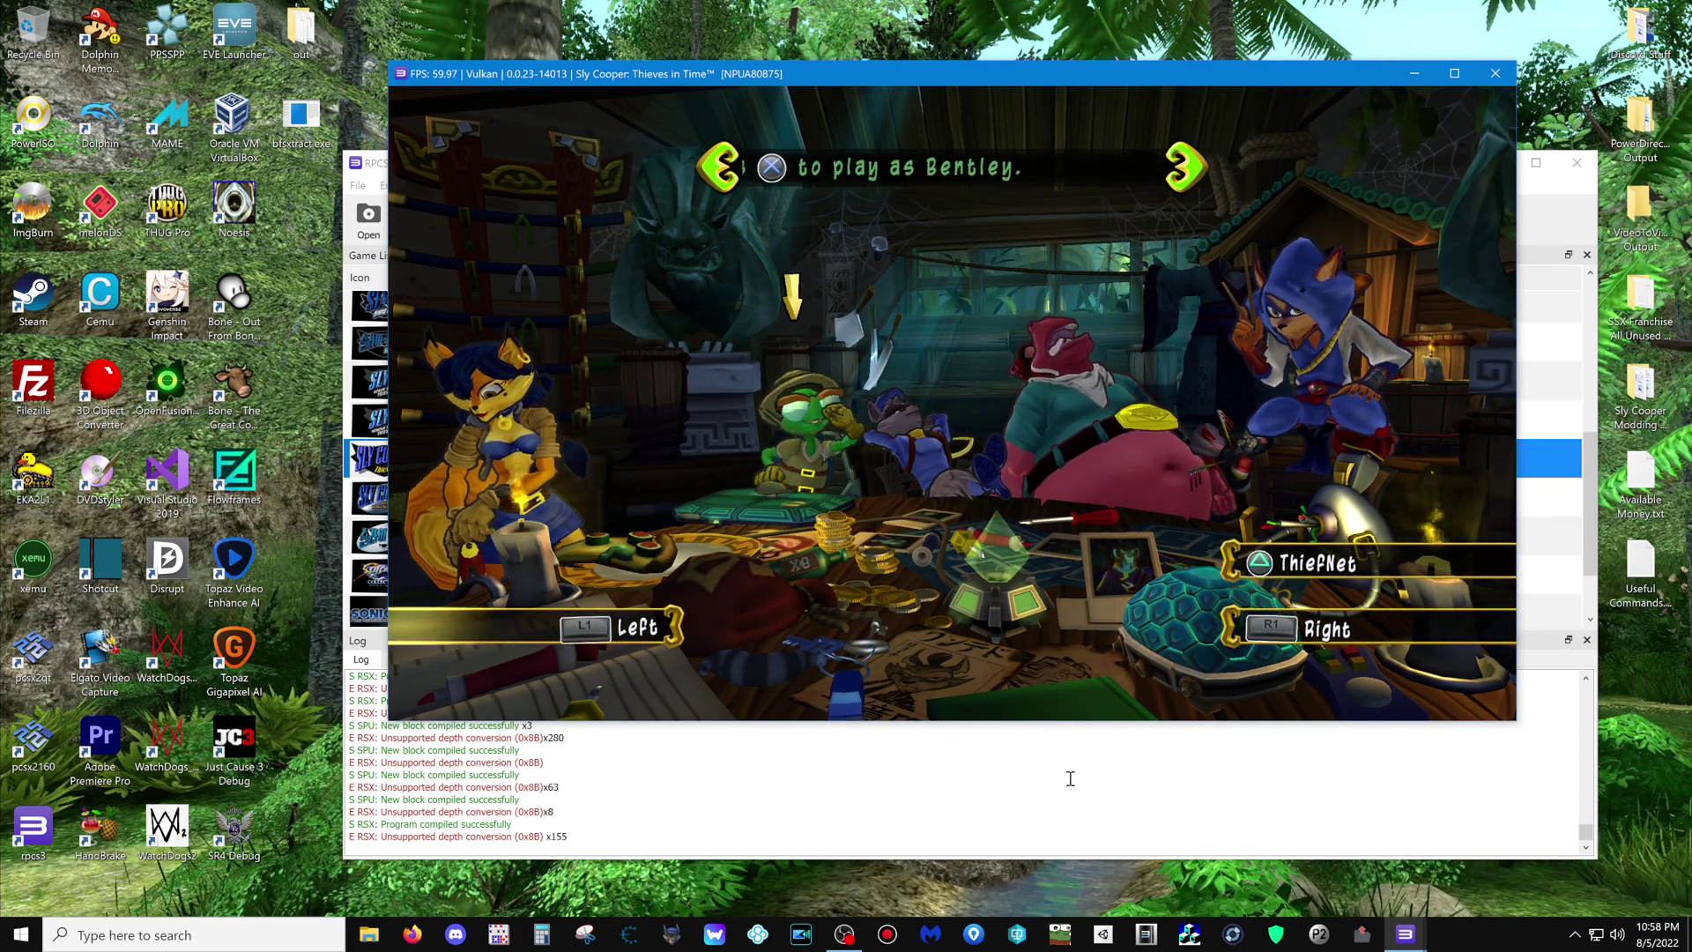
pyautogui.press('e')
pyautogui.press('k')
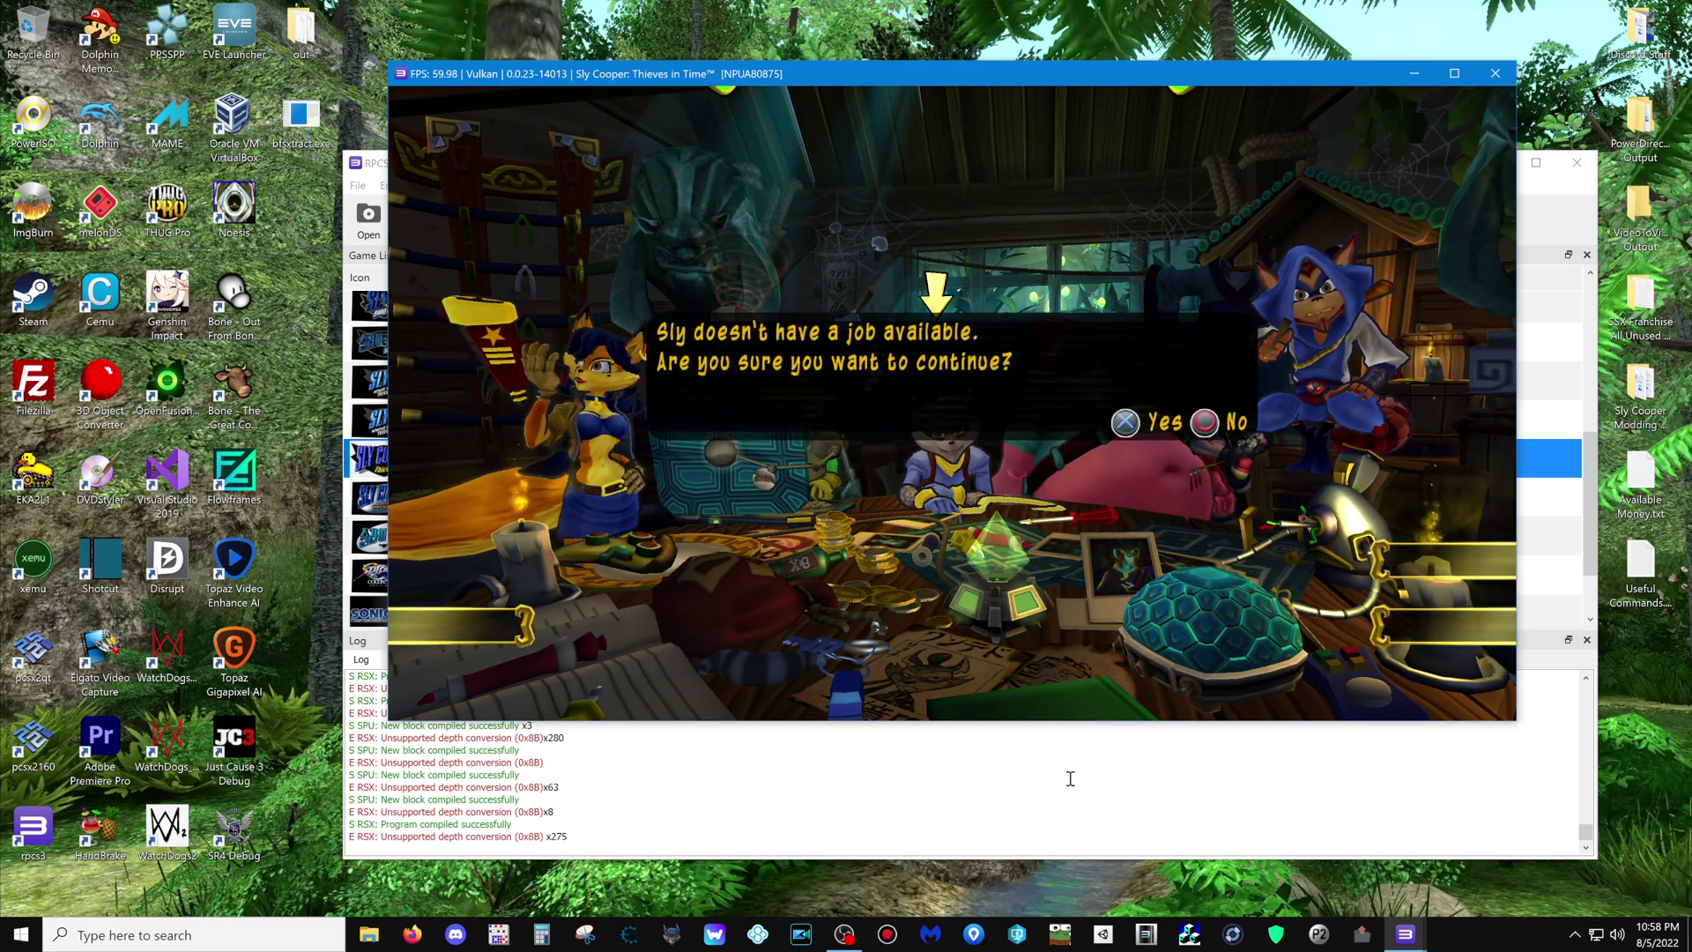
# - Continue without a job, explore the courtyard as Sly, and save a savestate with Ctrl+S
pyautogui.press('k')
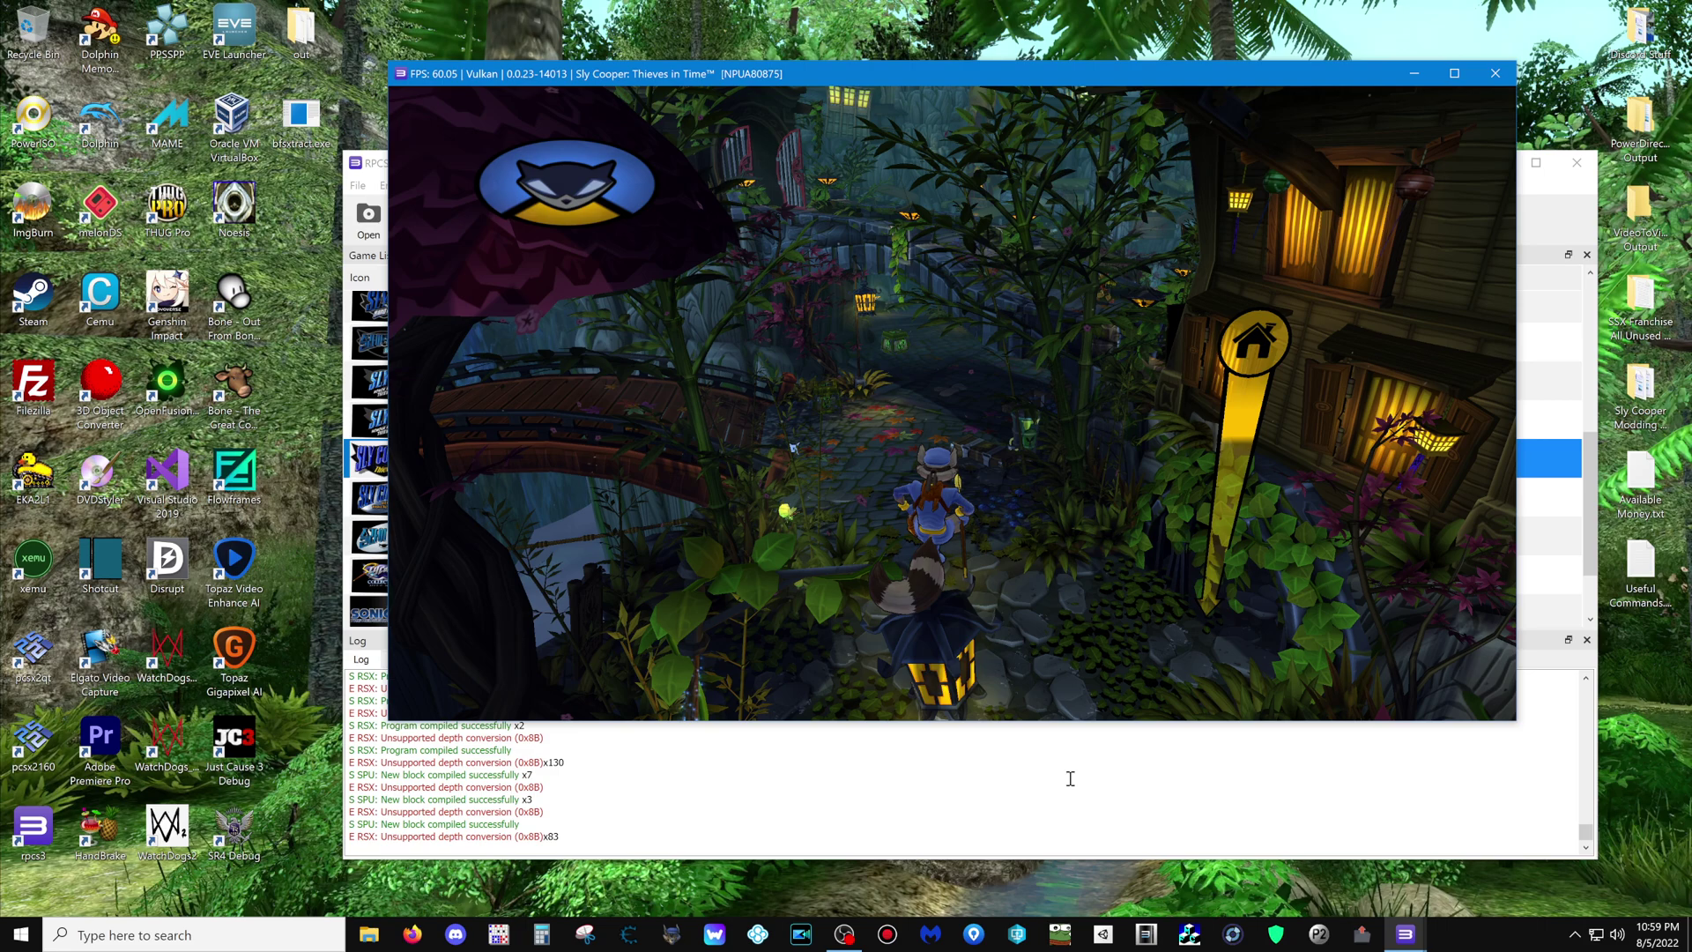
pyautogui.hotkey('ctrl', 's')
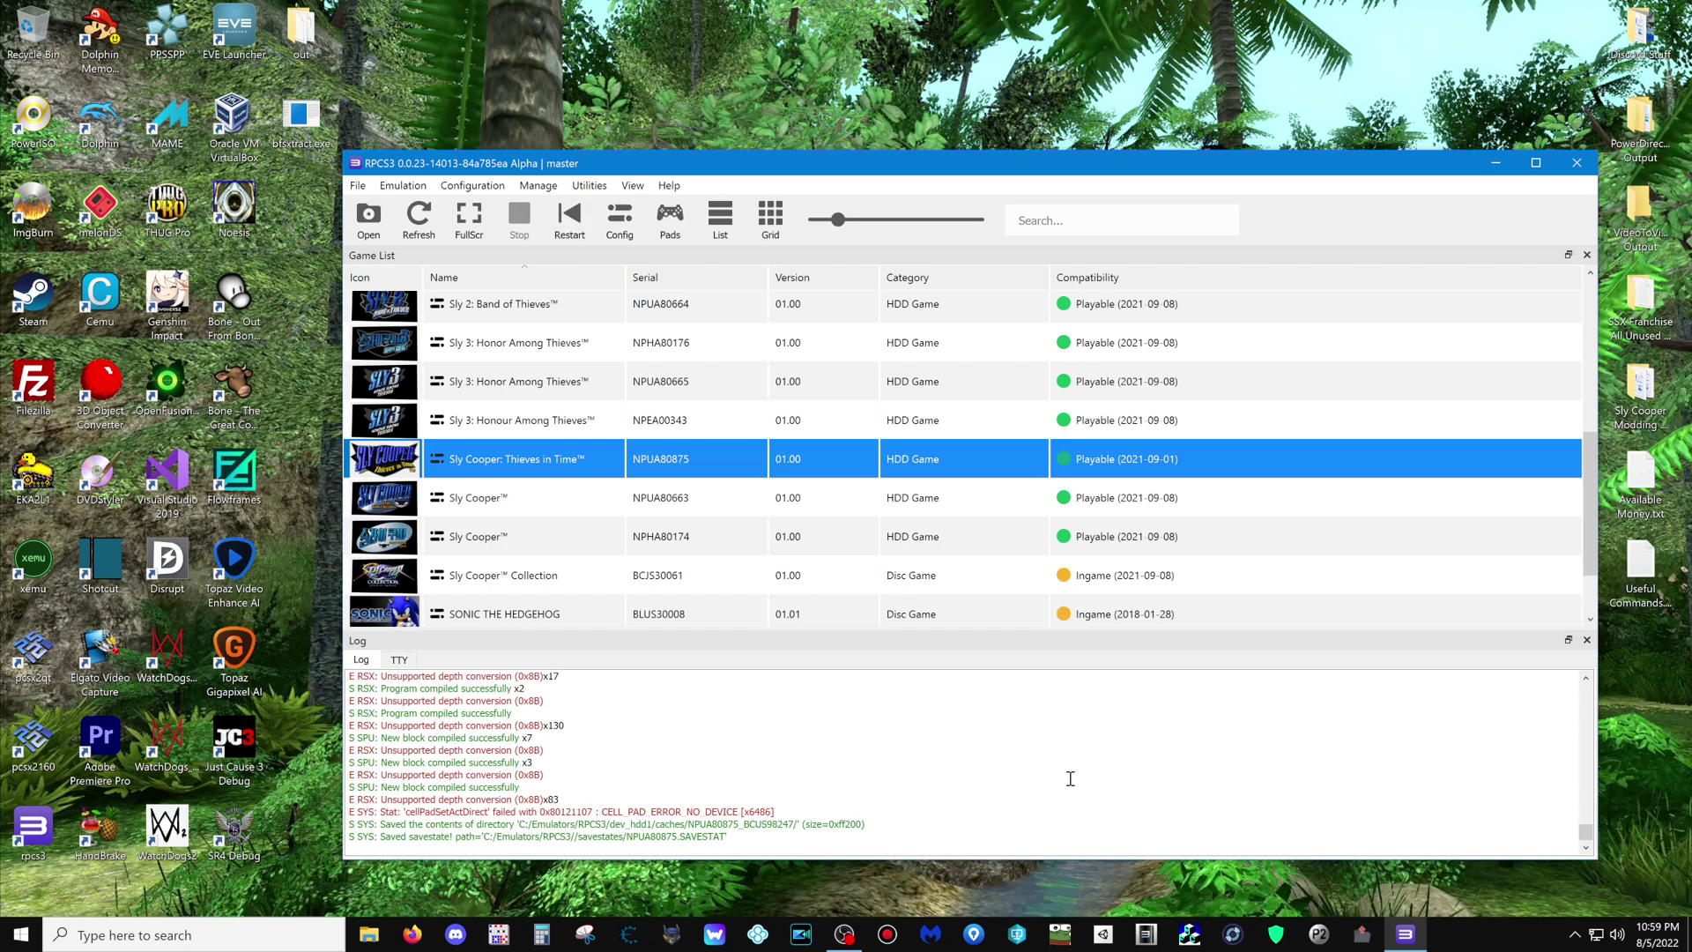
# - Dismiss the game's context menu, relaunch from the new savestate, and move the window up-left
pyautogui.rightClick(501, 468)
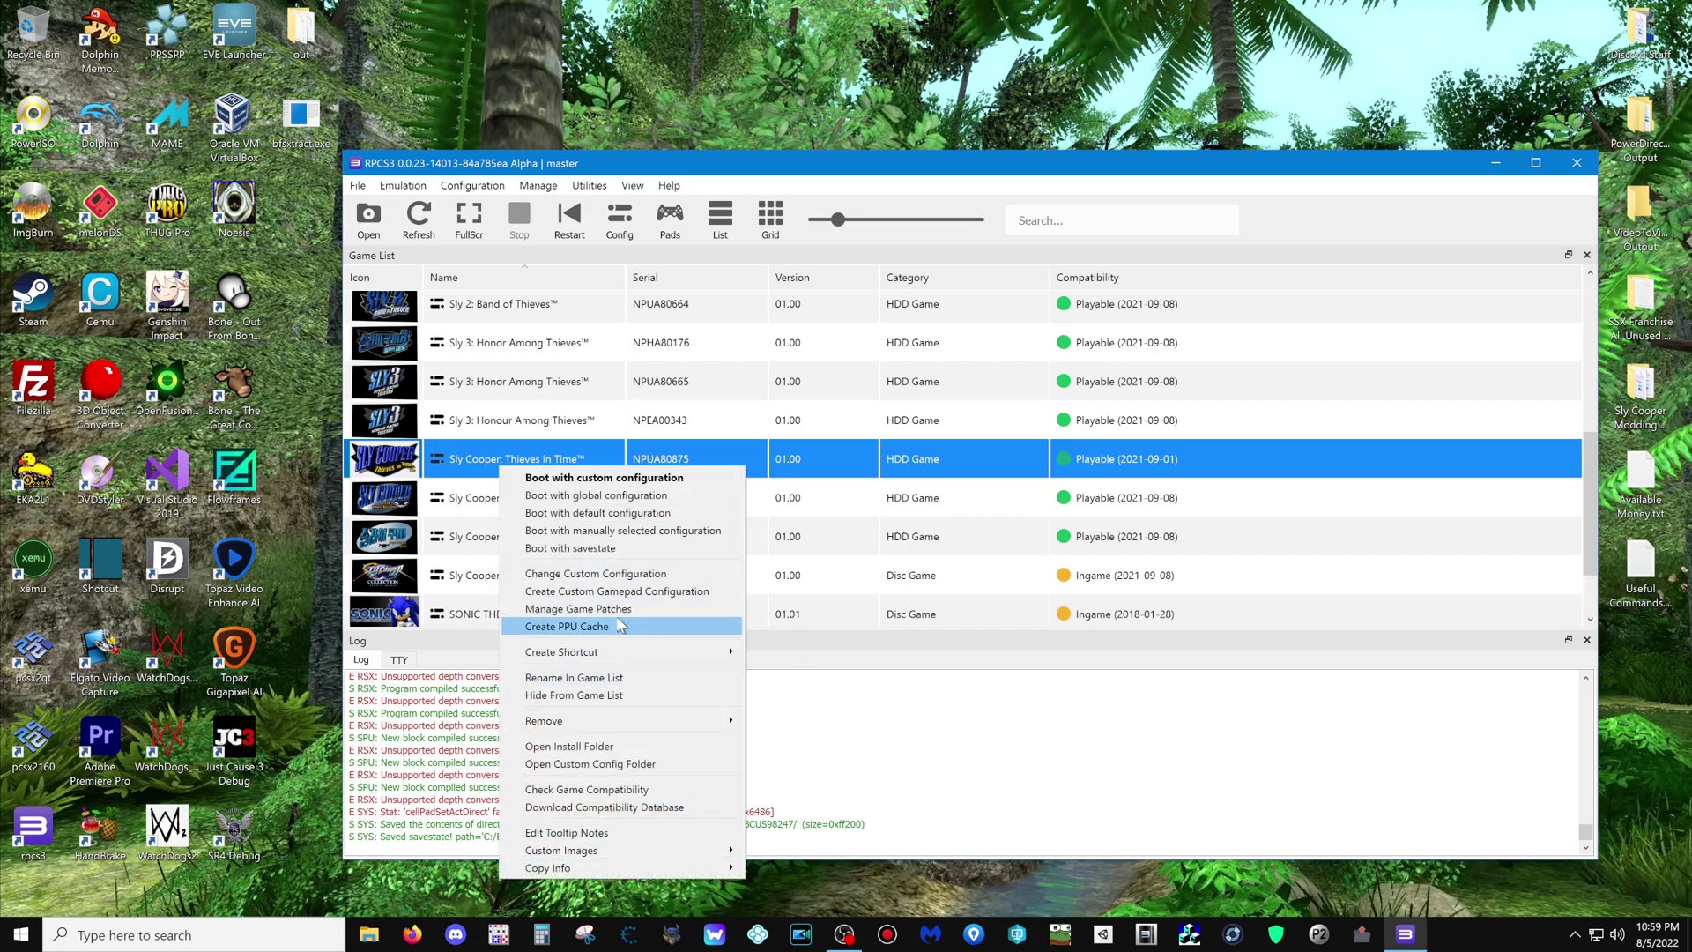
pyautogui.press('Escape')
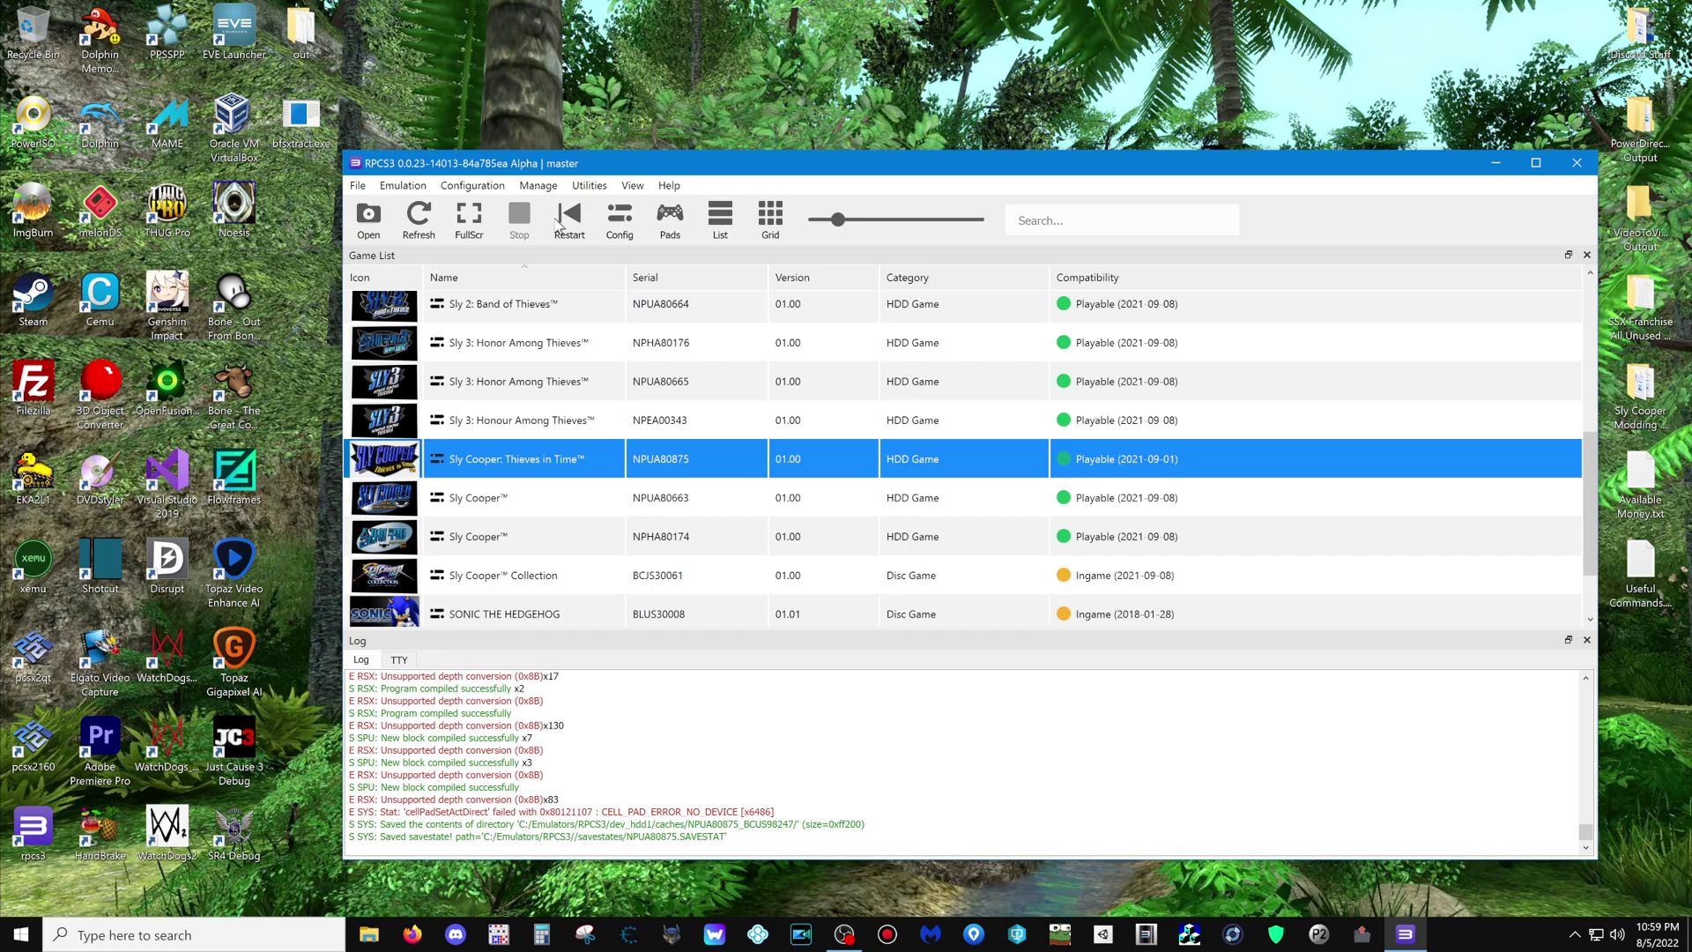
pyautogui.click(569, 218)
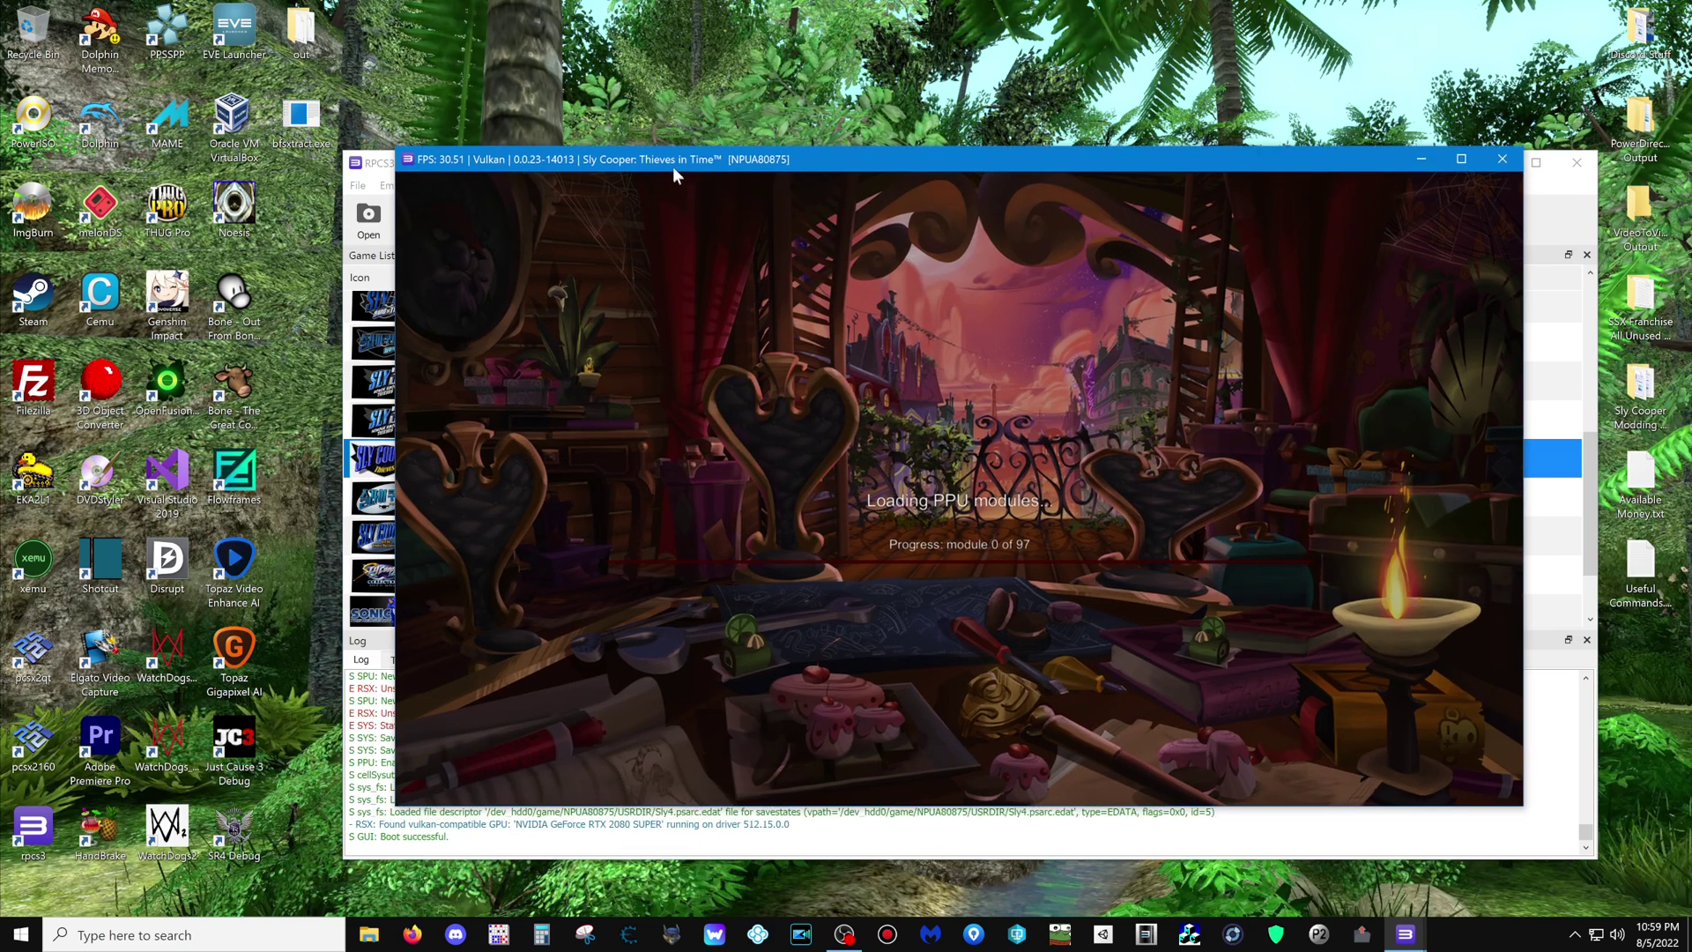
pyautogui.moveTo(674, 166); pyautogui.dragTo(655, 89)
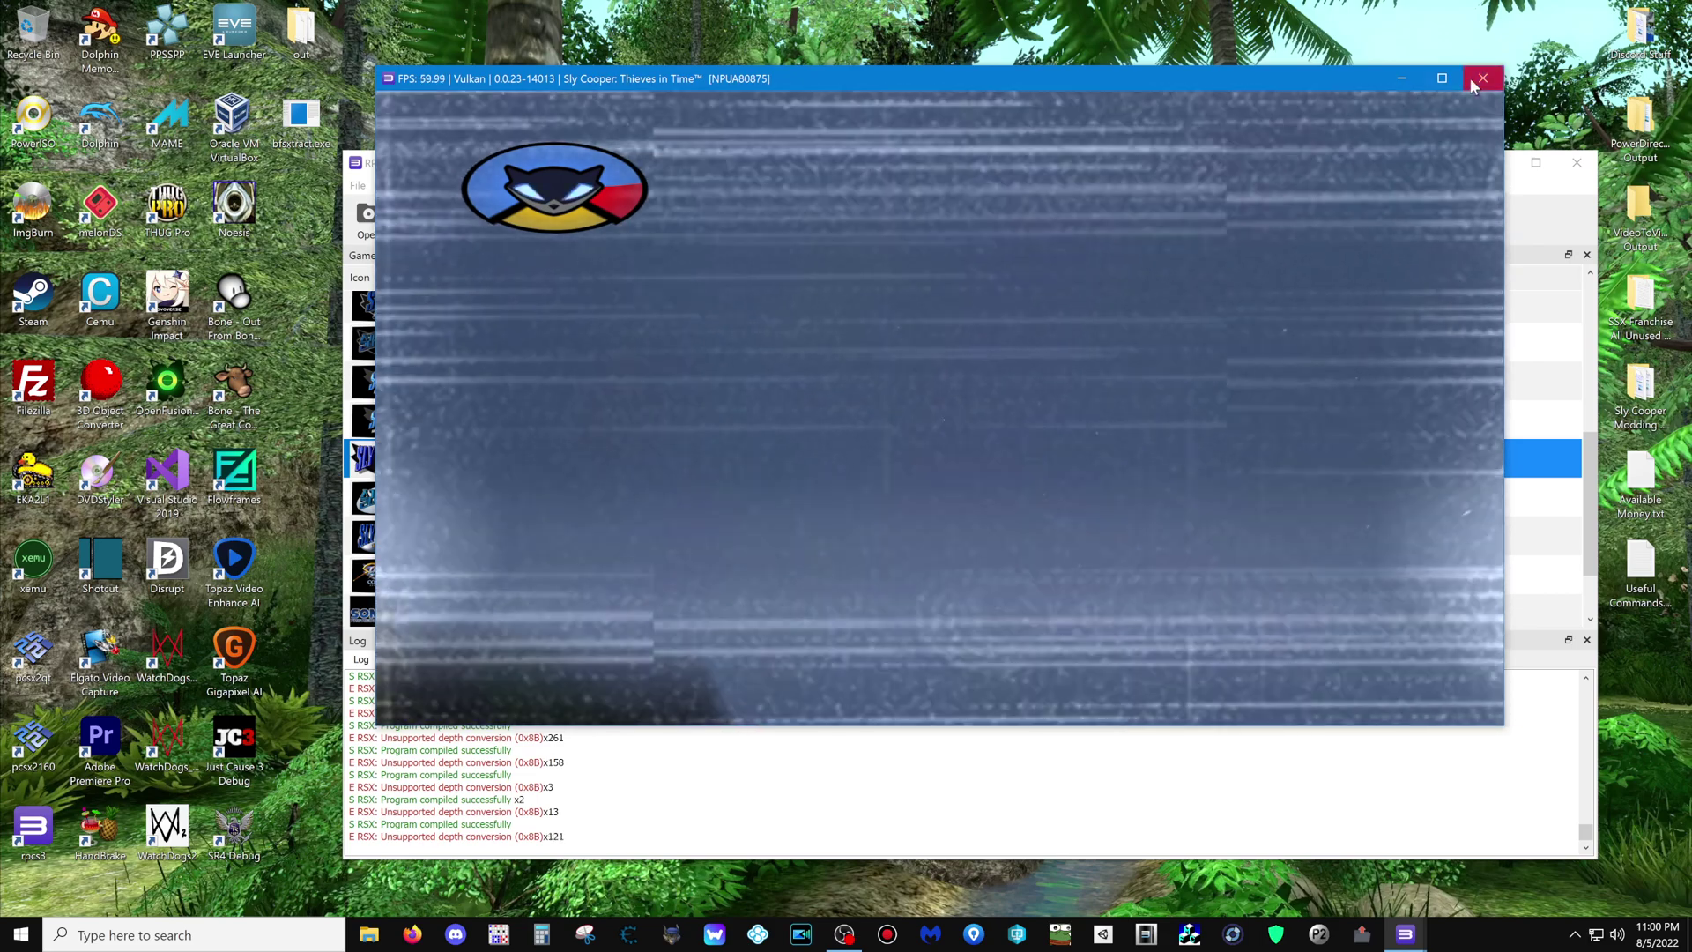
# - Close the glitched Sly Cooper window and reboot Thieves in Time from its savestate
pyautogui.click(1482, 78)
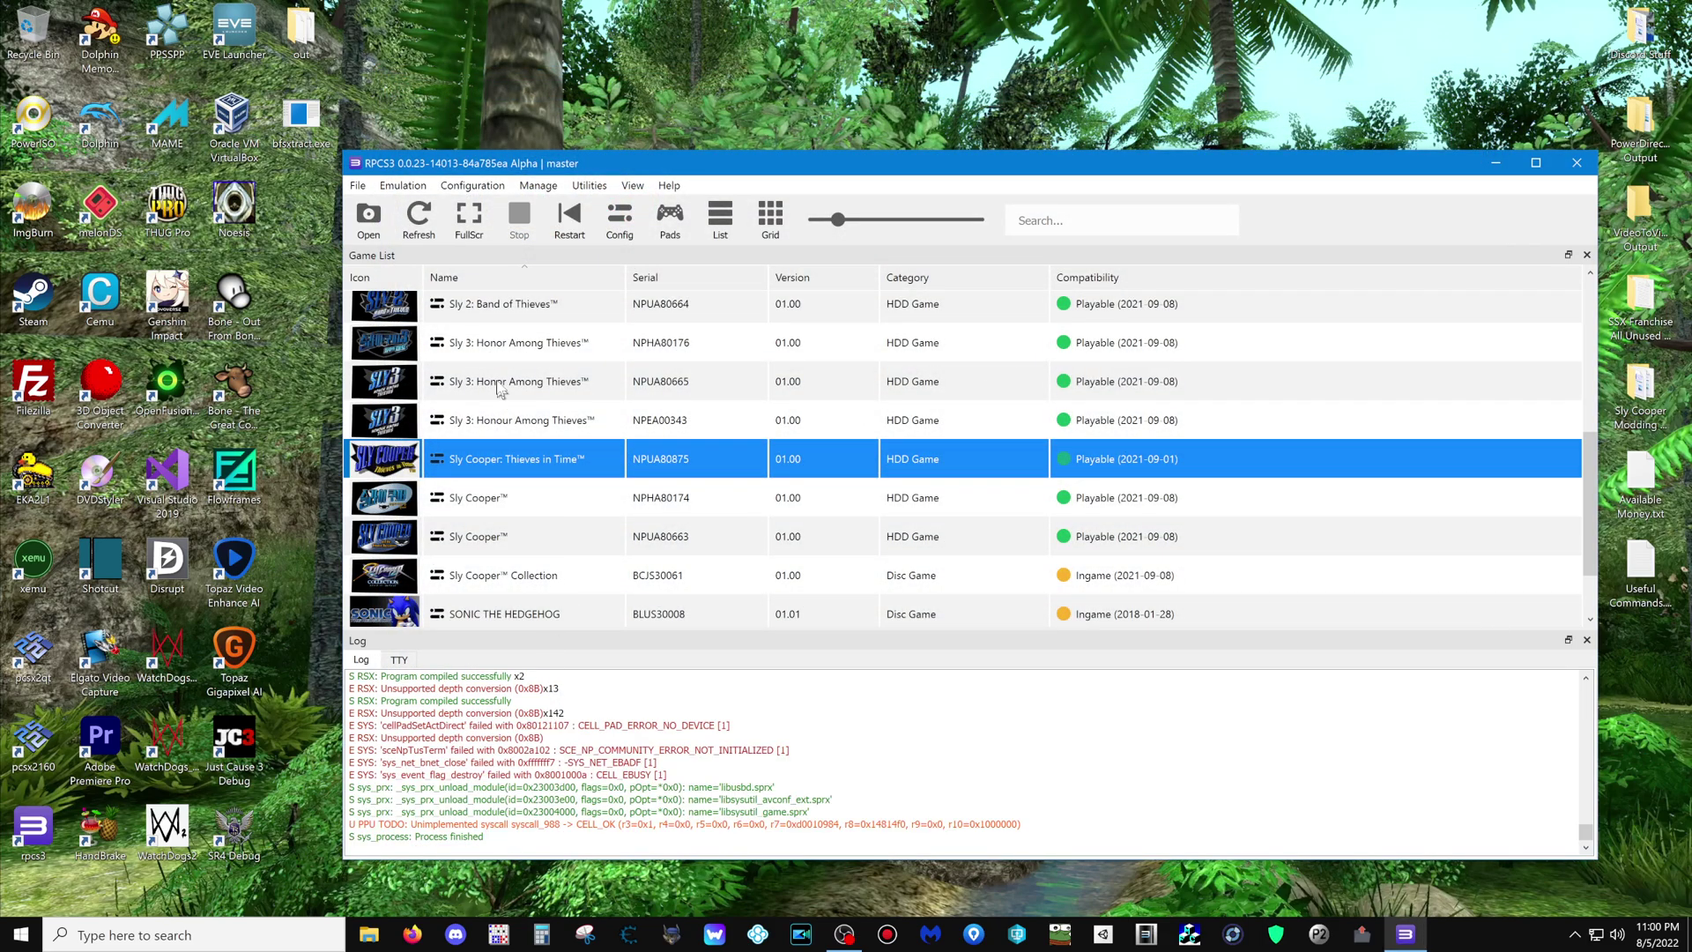
pyautogui.rightClick(503, 463)
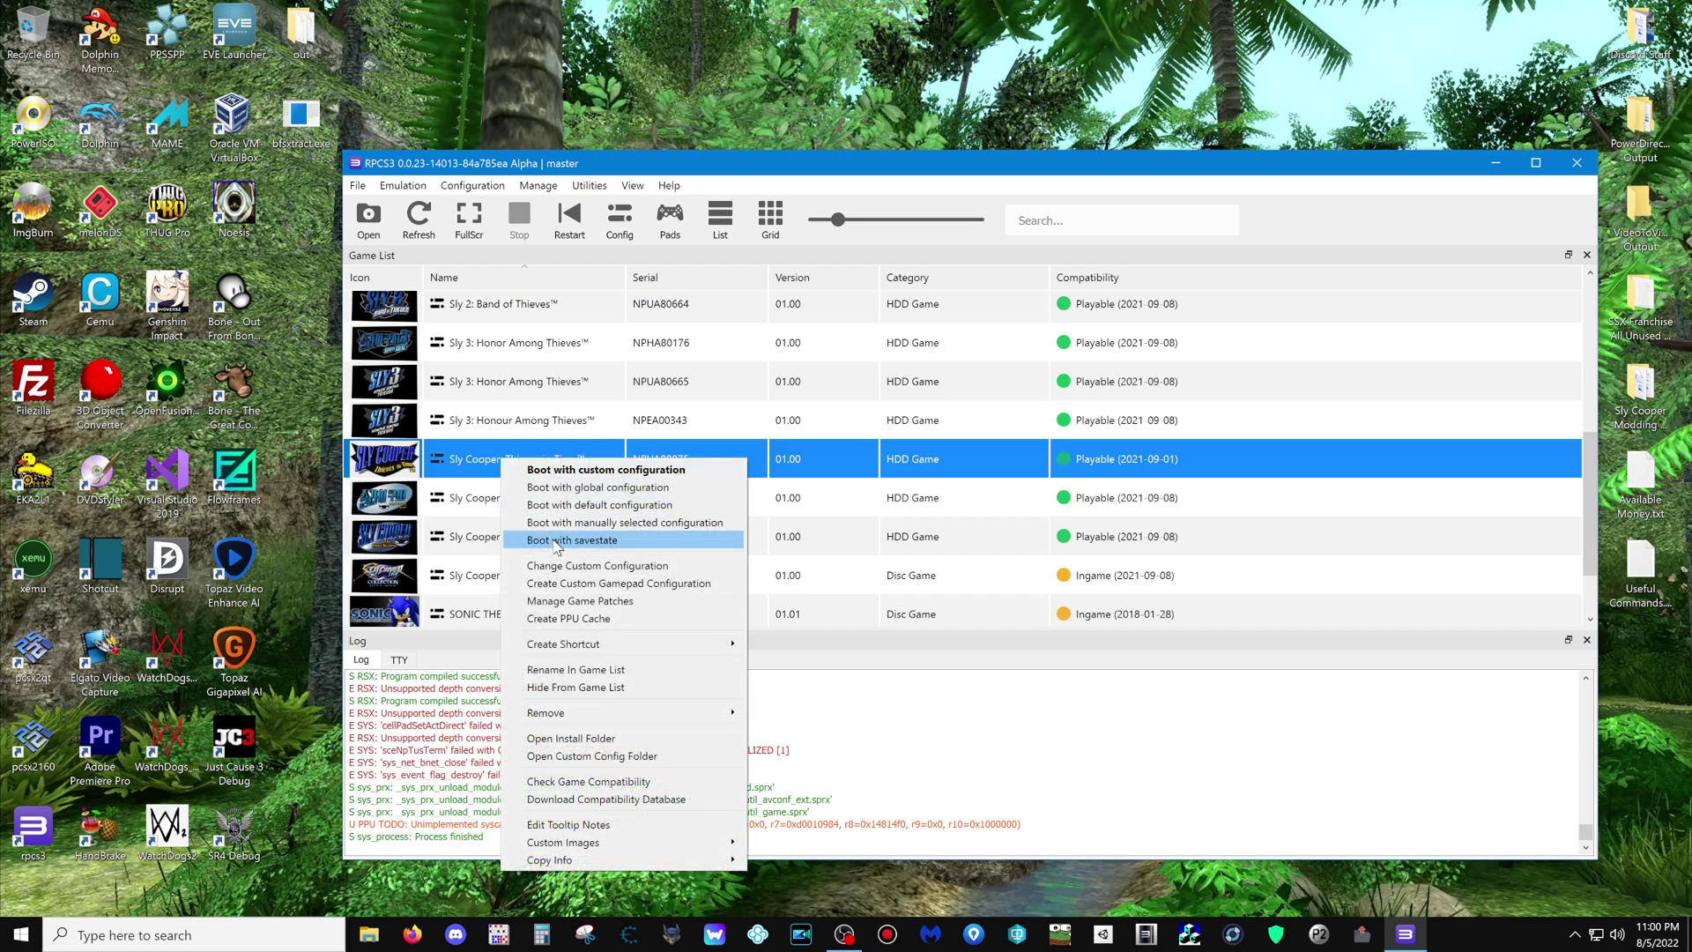
pyautogui.click(584, 449)
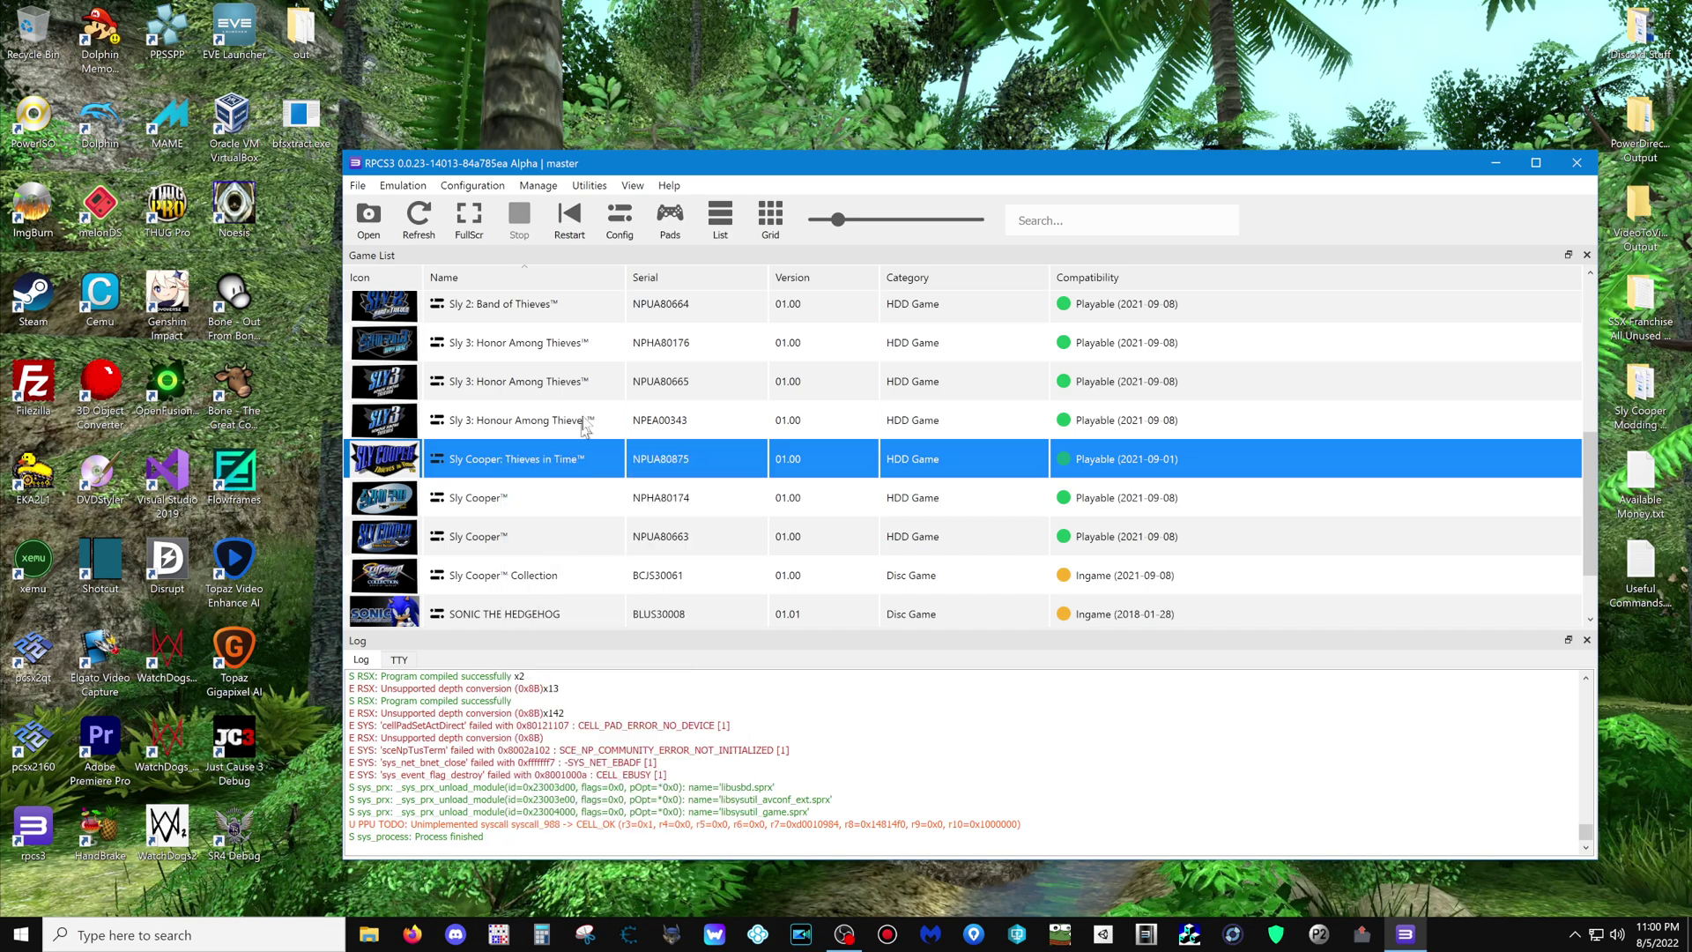
pyautogui.click(571, 218)
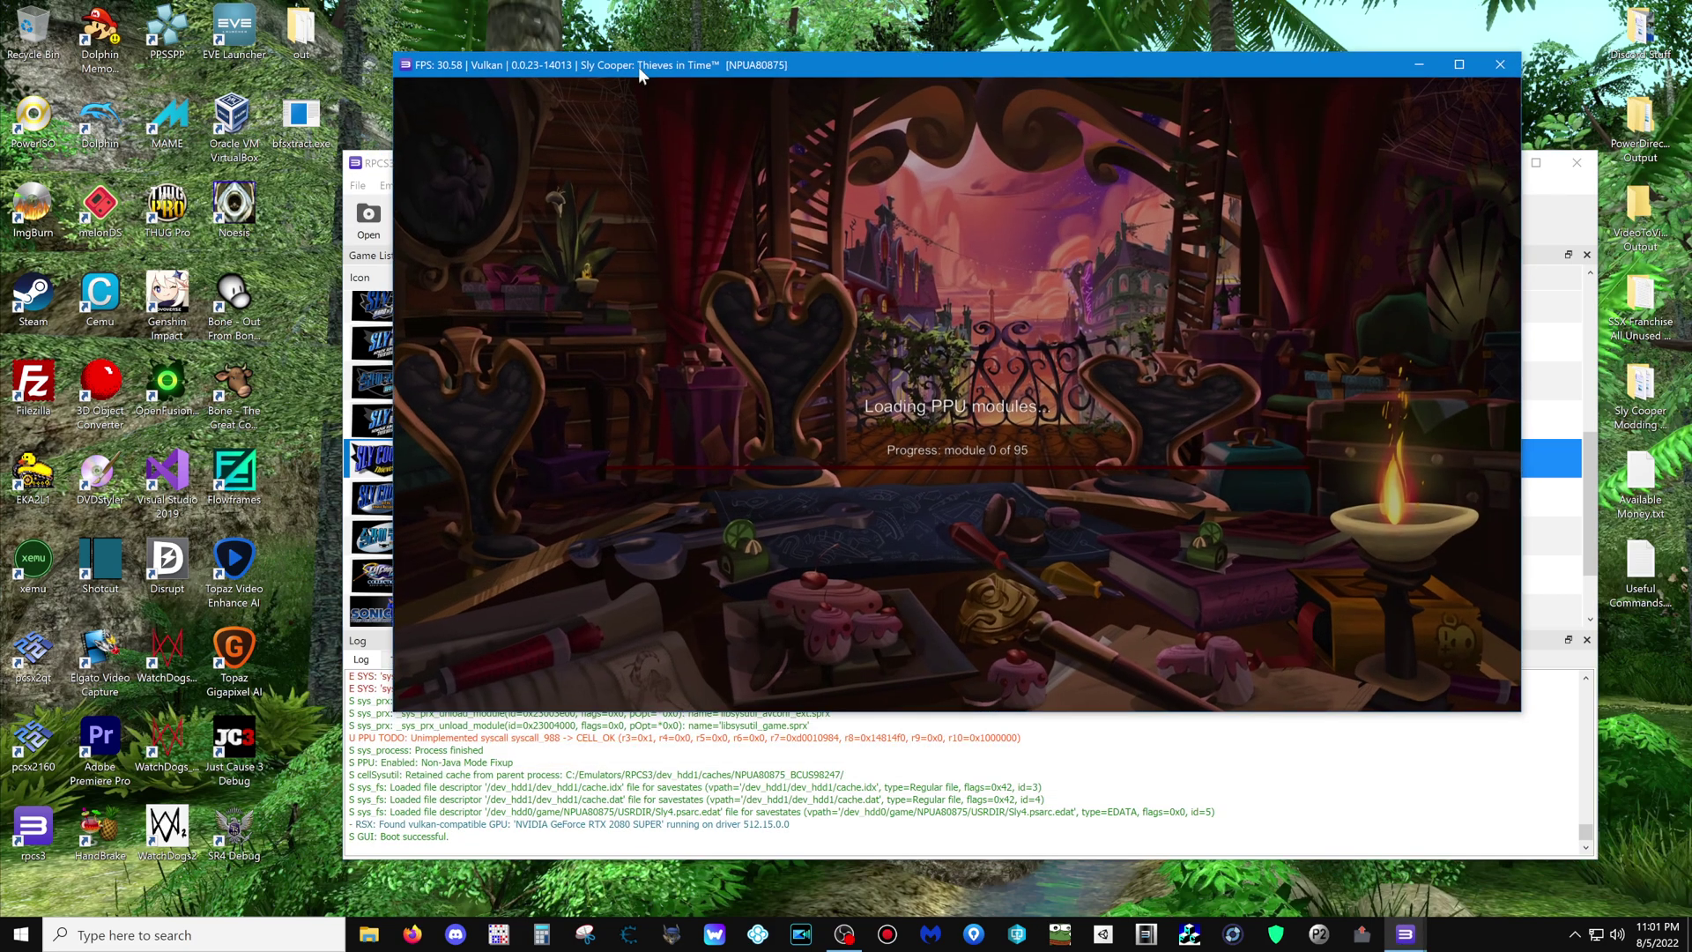
pyautogui.moveTo(638, 67); pyautogui.dragTo(639, 55)
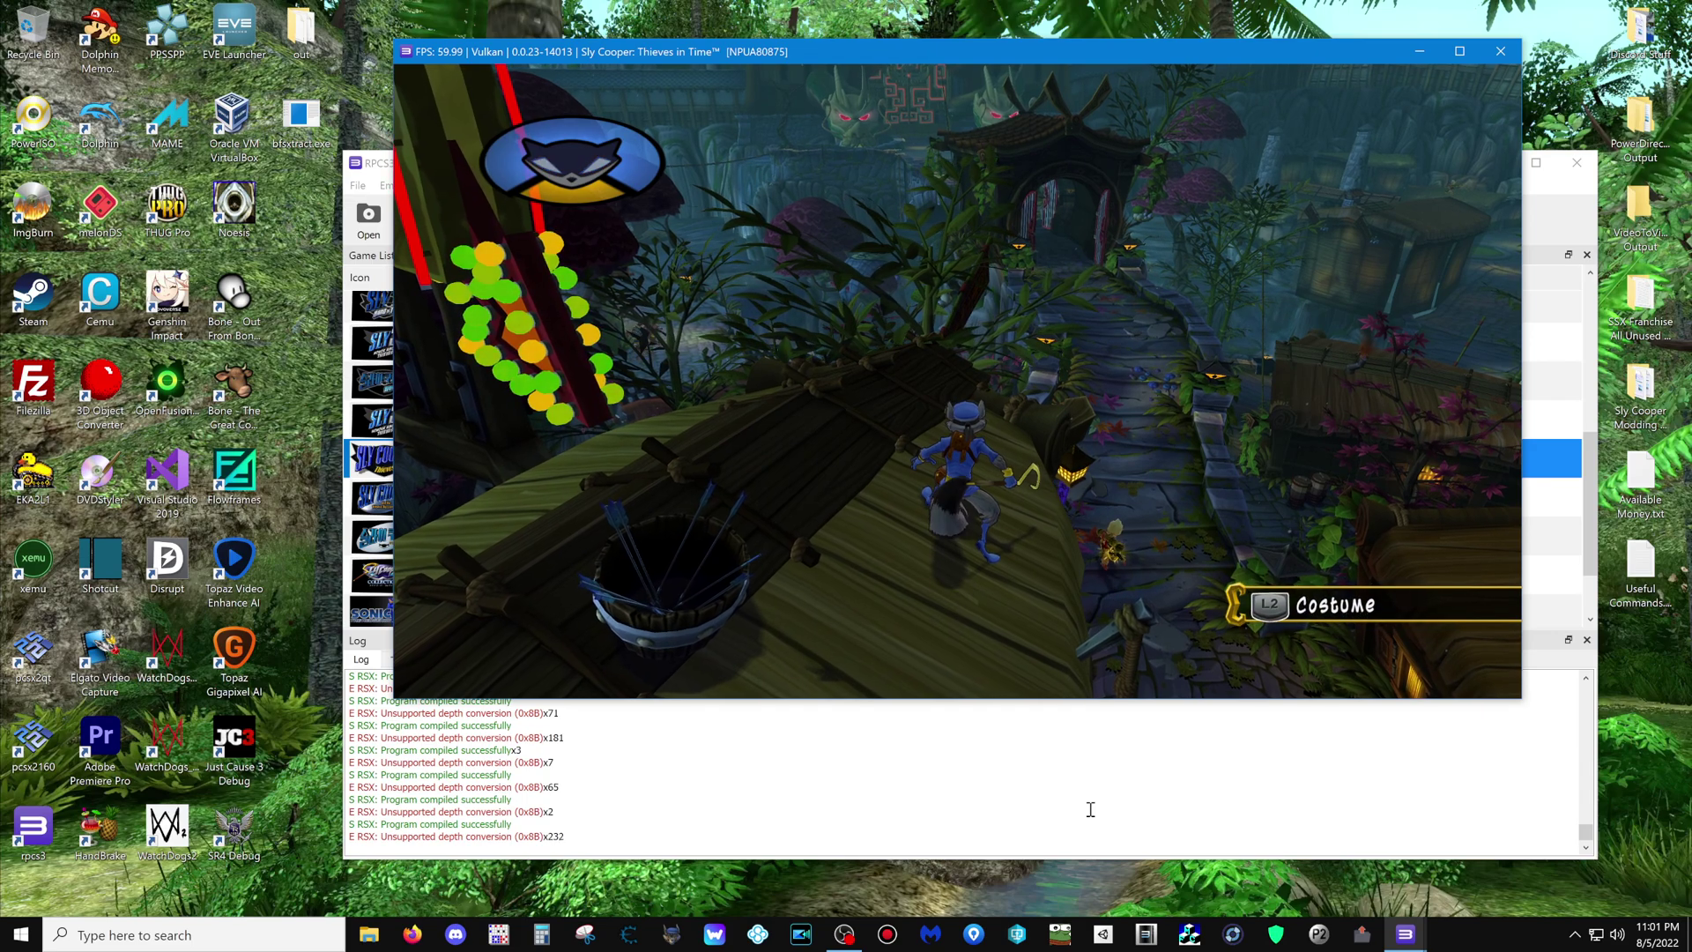
# - Close Sly Cooper and boot Just Cause 2 from the game list
pyautogui.click(1501, 50)
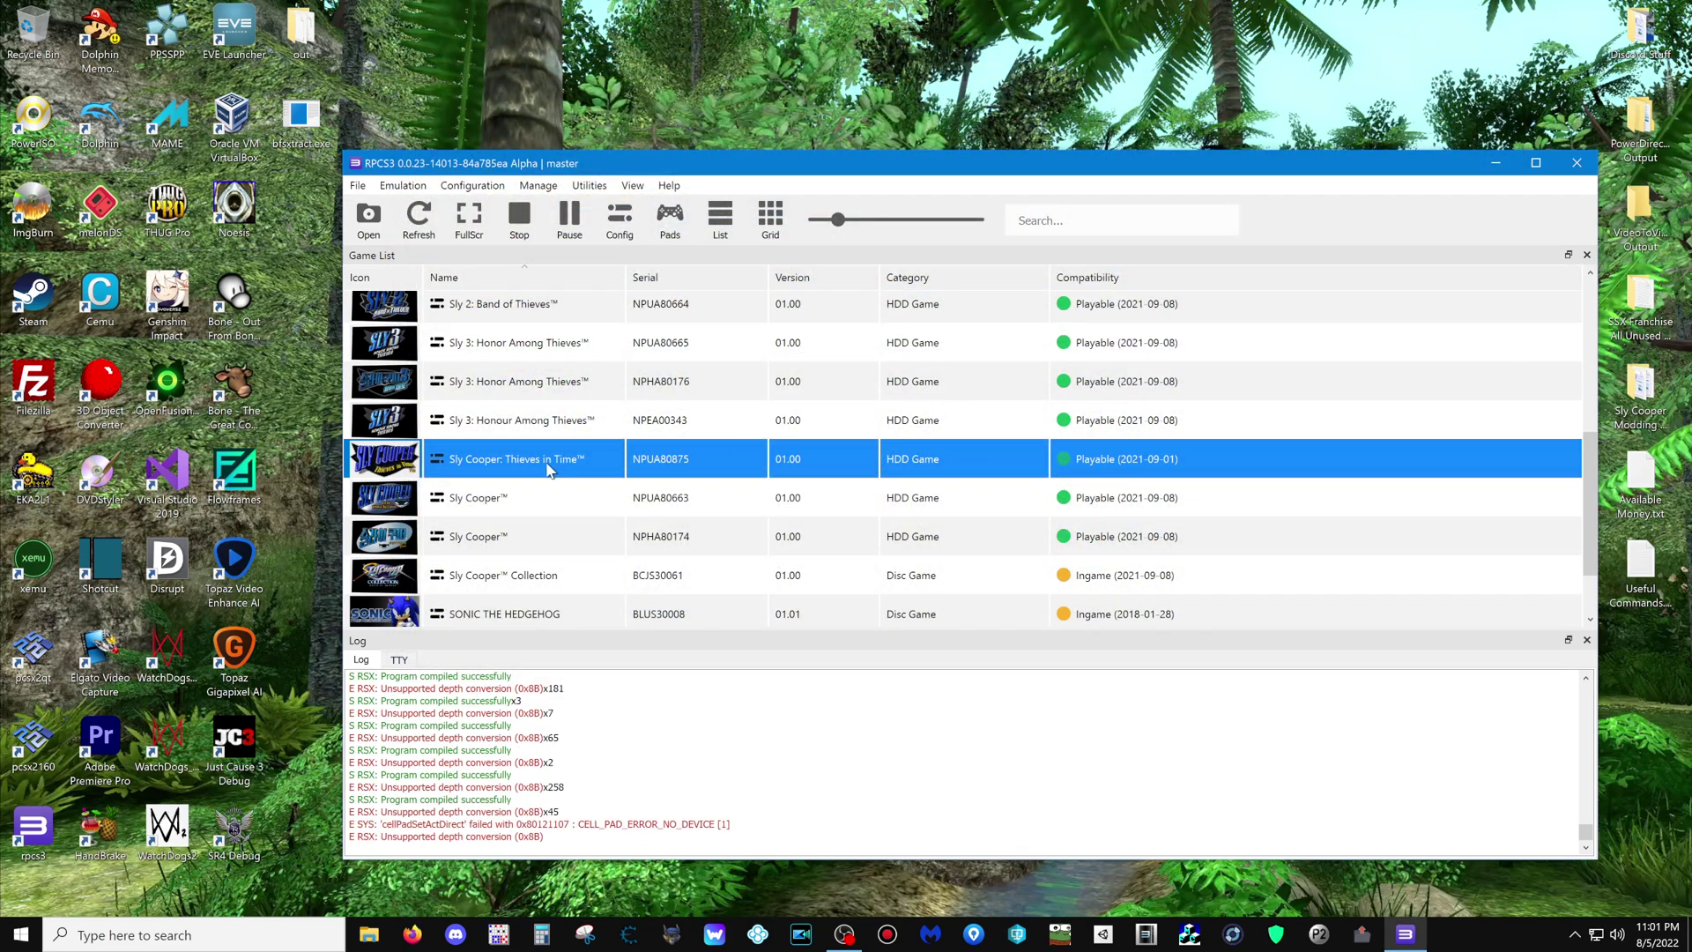
pyautogui.scroll(2, 549, 469)
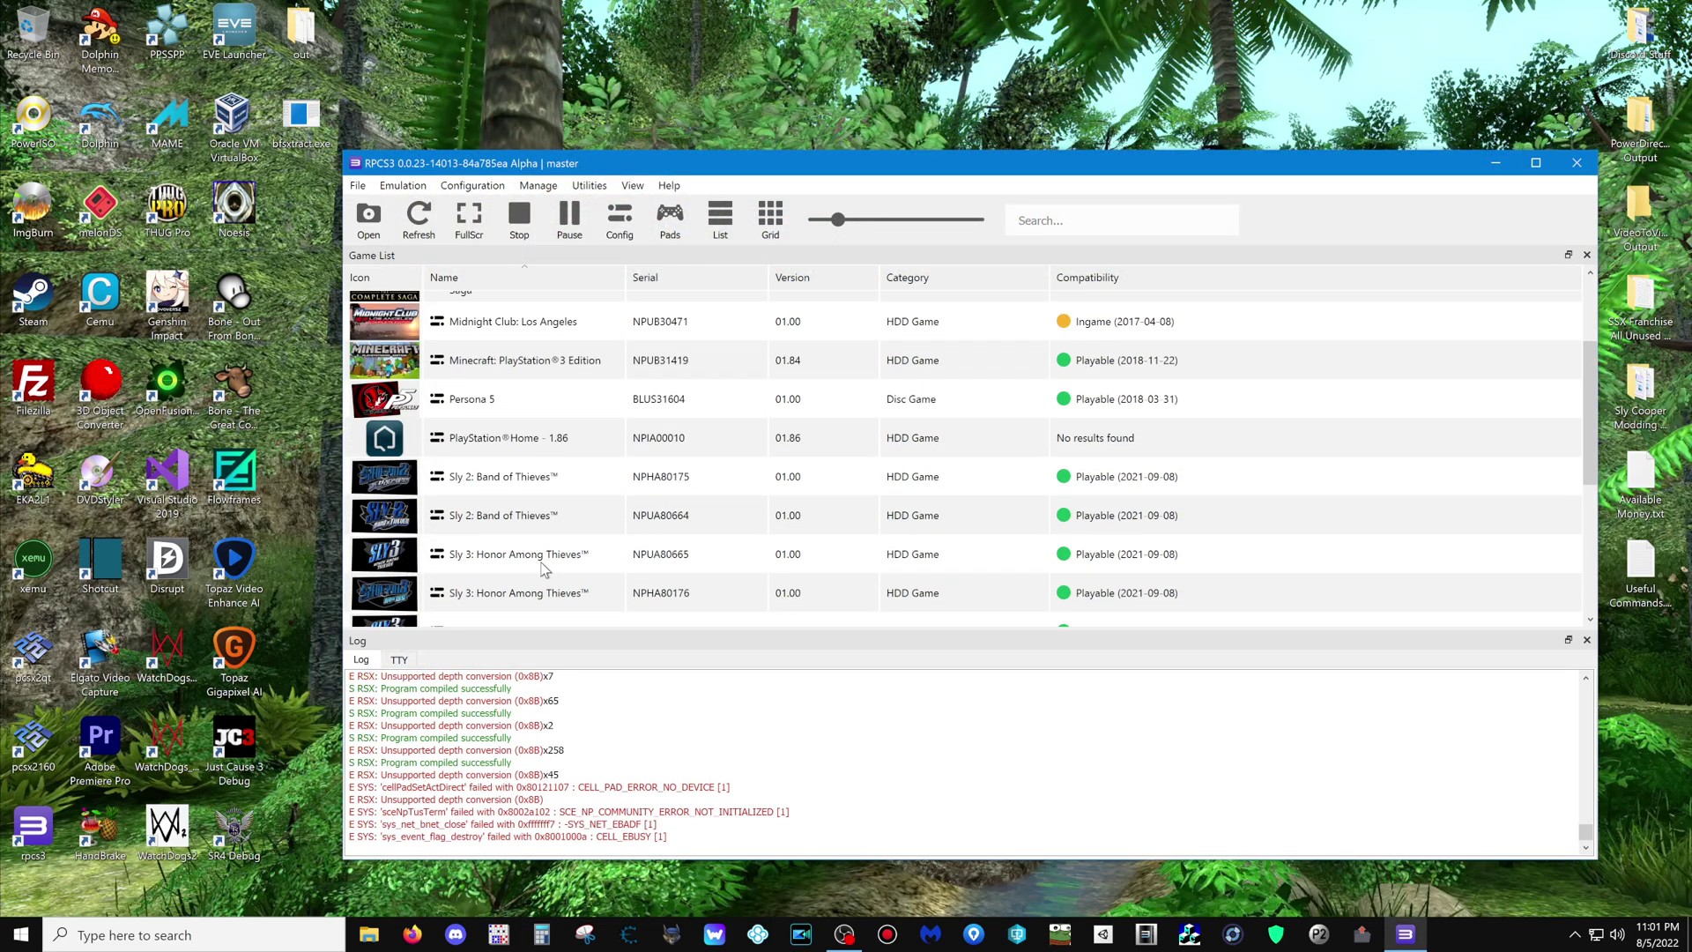
pyautogui.scroll(1, 540, 568)
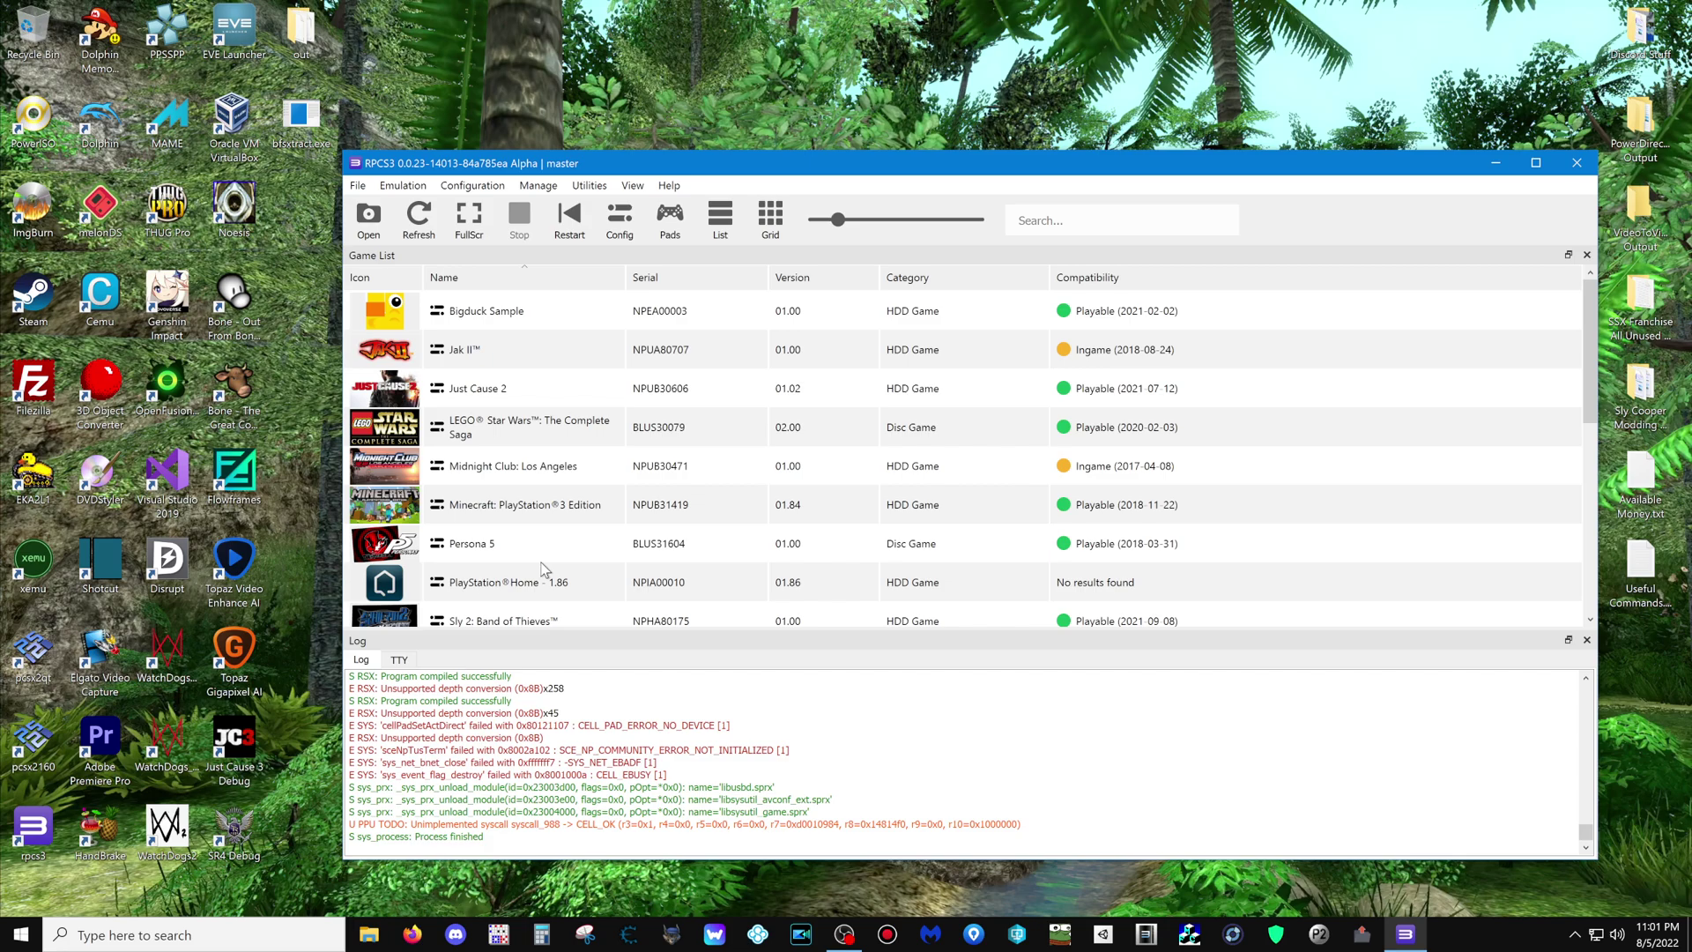
pyautogui.rightClick(468, 393)
pyautogui.click(467, 392)
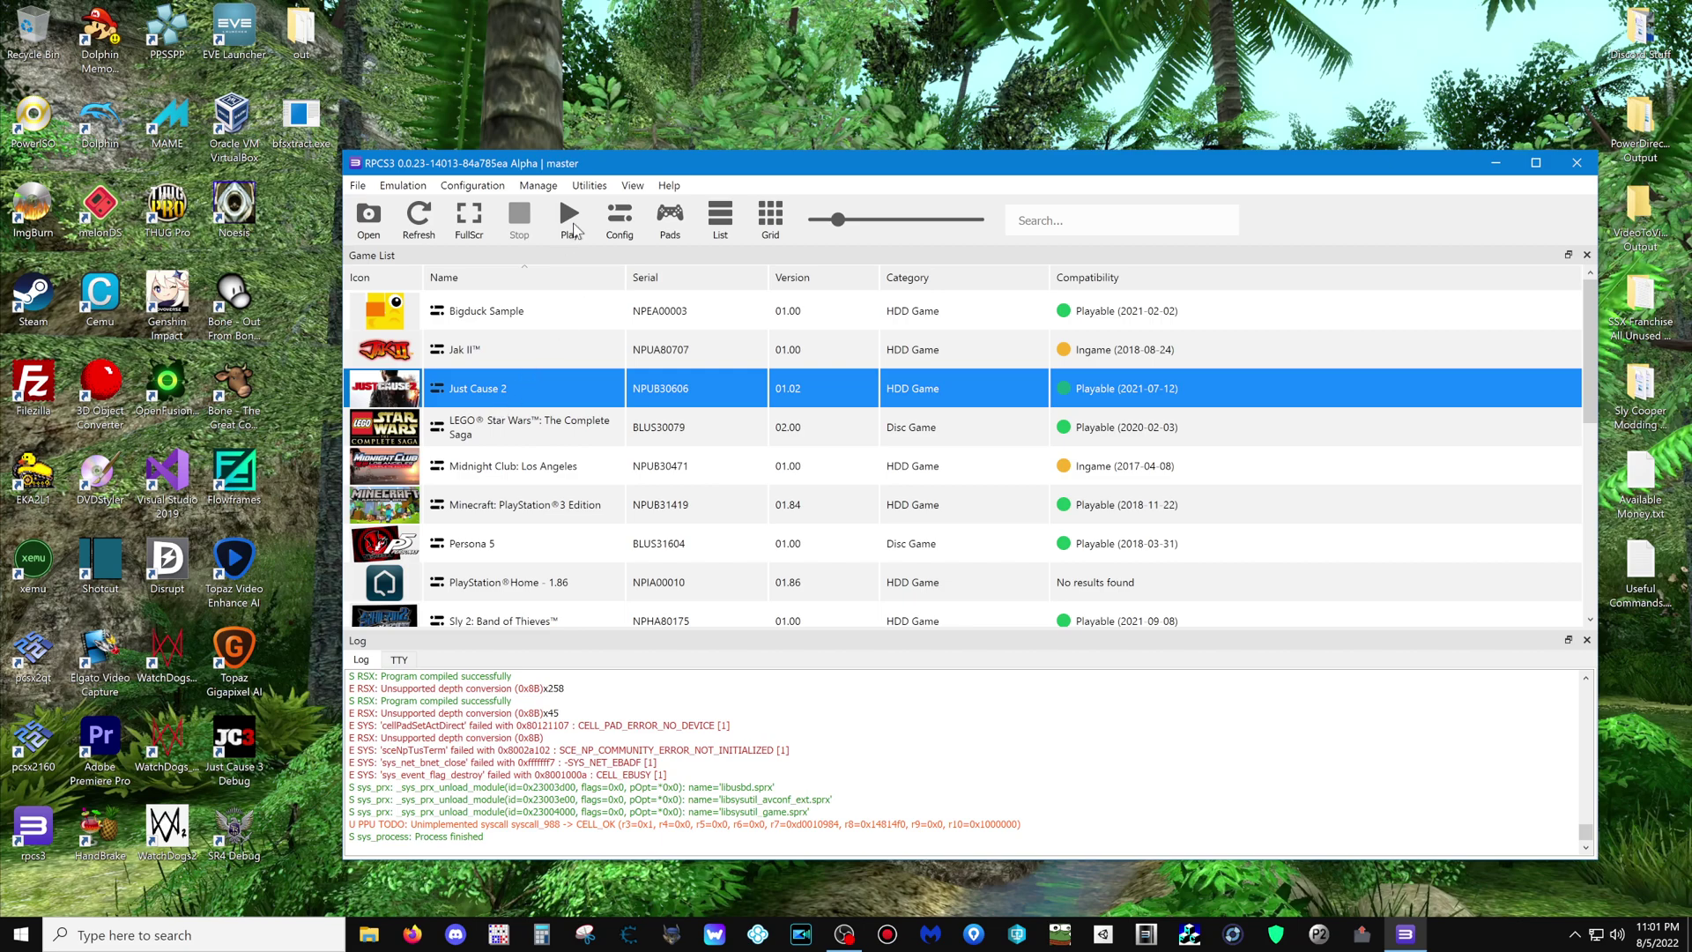
pyautogui.click(570, 223)
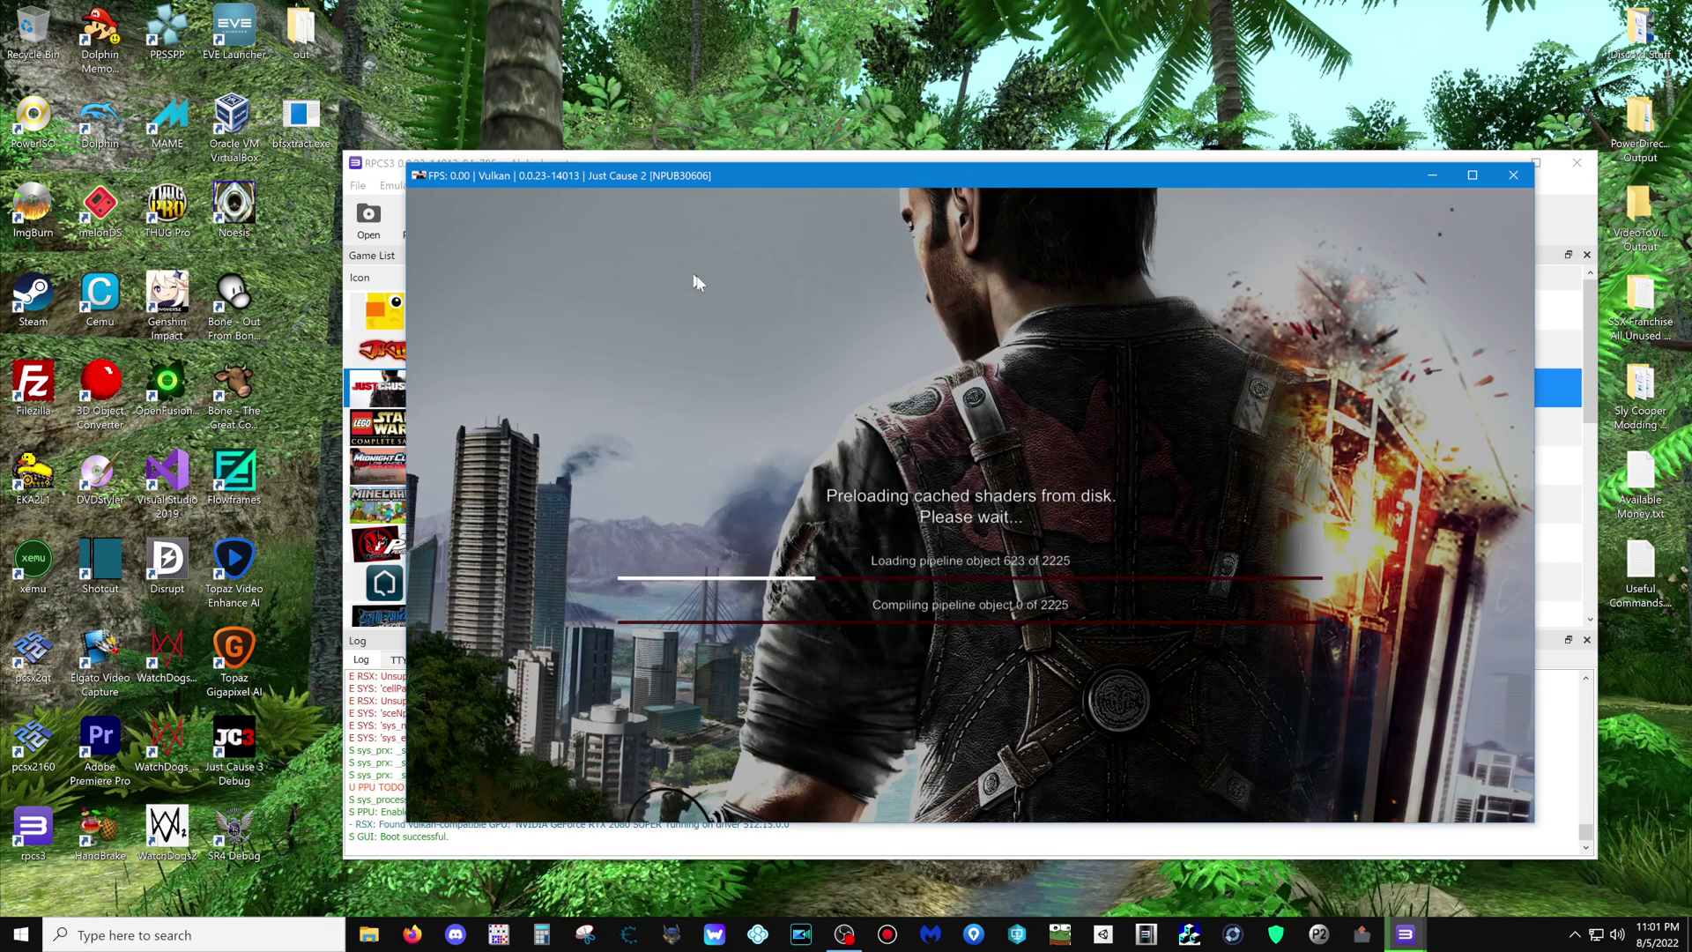
pyautogui.moveTo(776, 176); pyautogui.dragTo(736, 71)
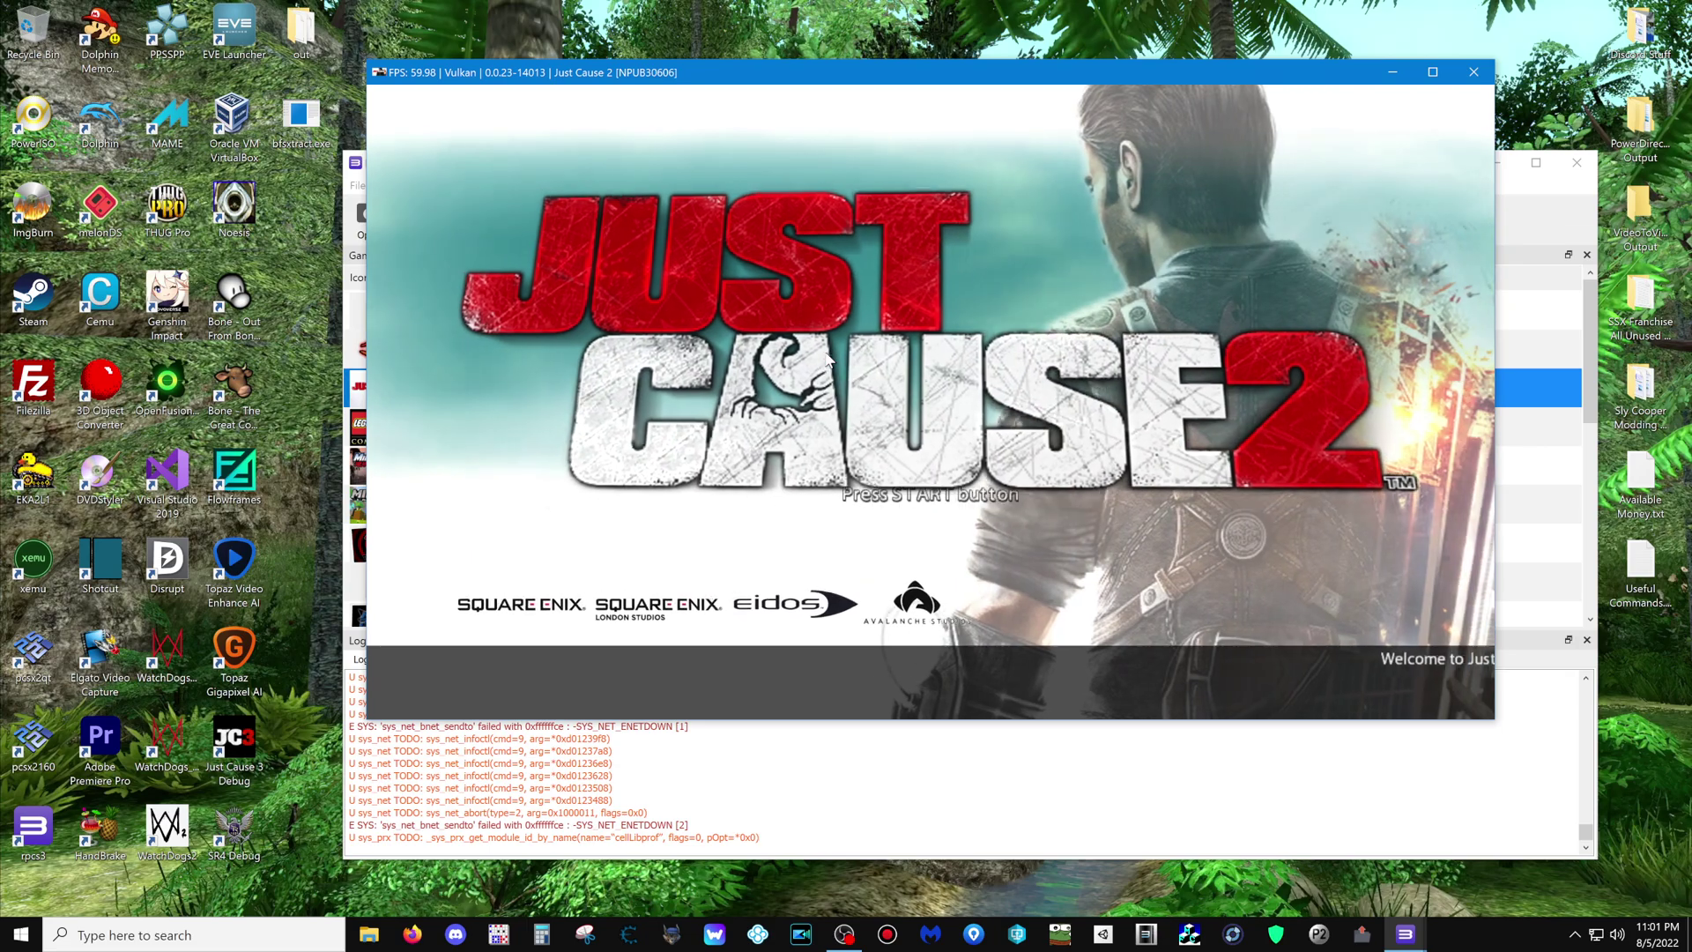
# - Load Just Cause 2's File 1, parachute briefly, then savestate and exit with Ctrl+S
pyautogui.press('Return')
pyautogui.press('Down')
pyautogui.press('Down')
pyautogui.press('x')
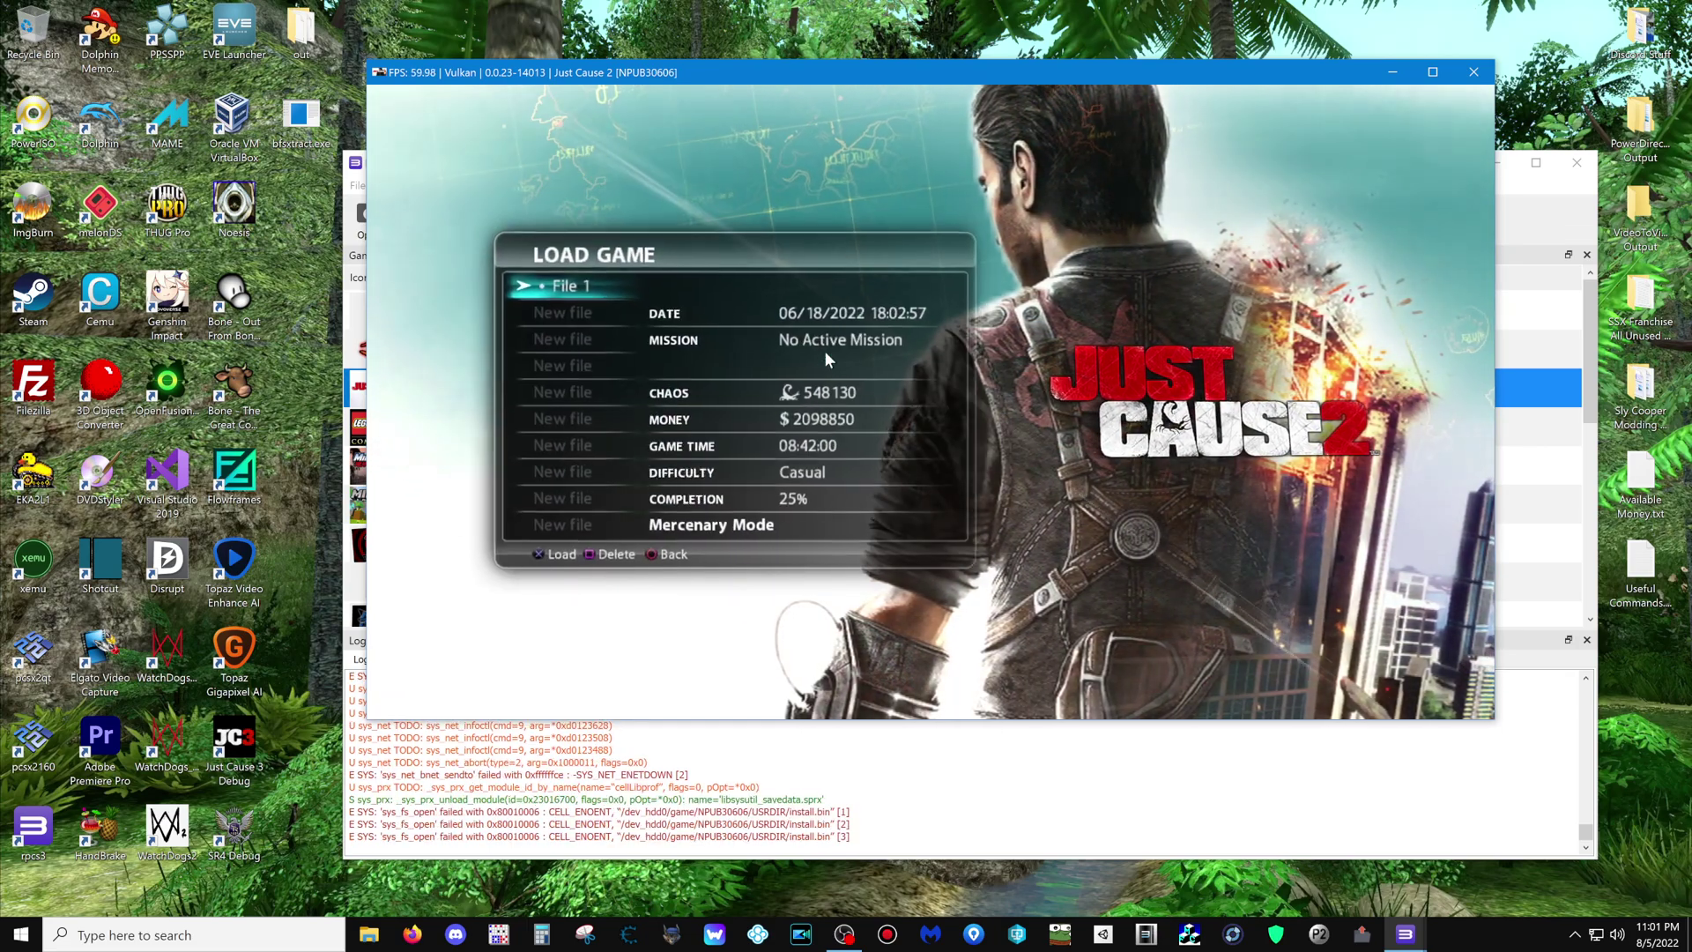
pyautogui.press('x')
pyautogui.press('x')
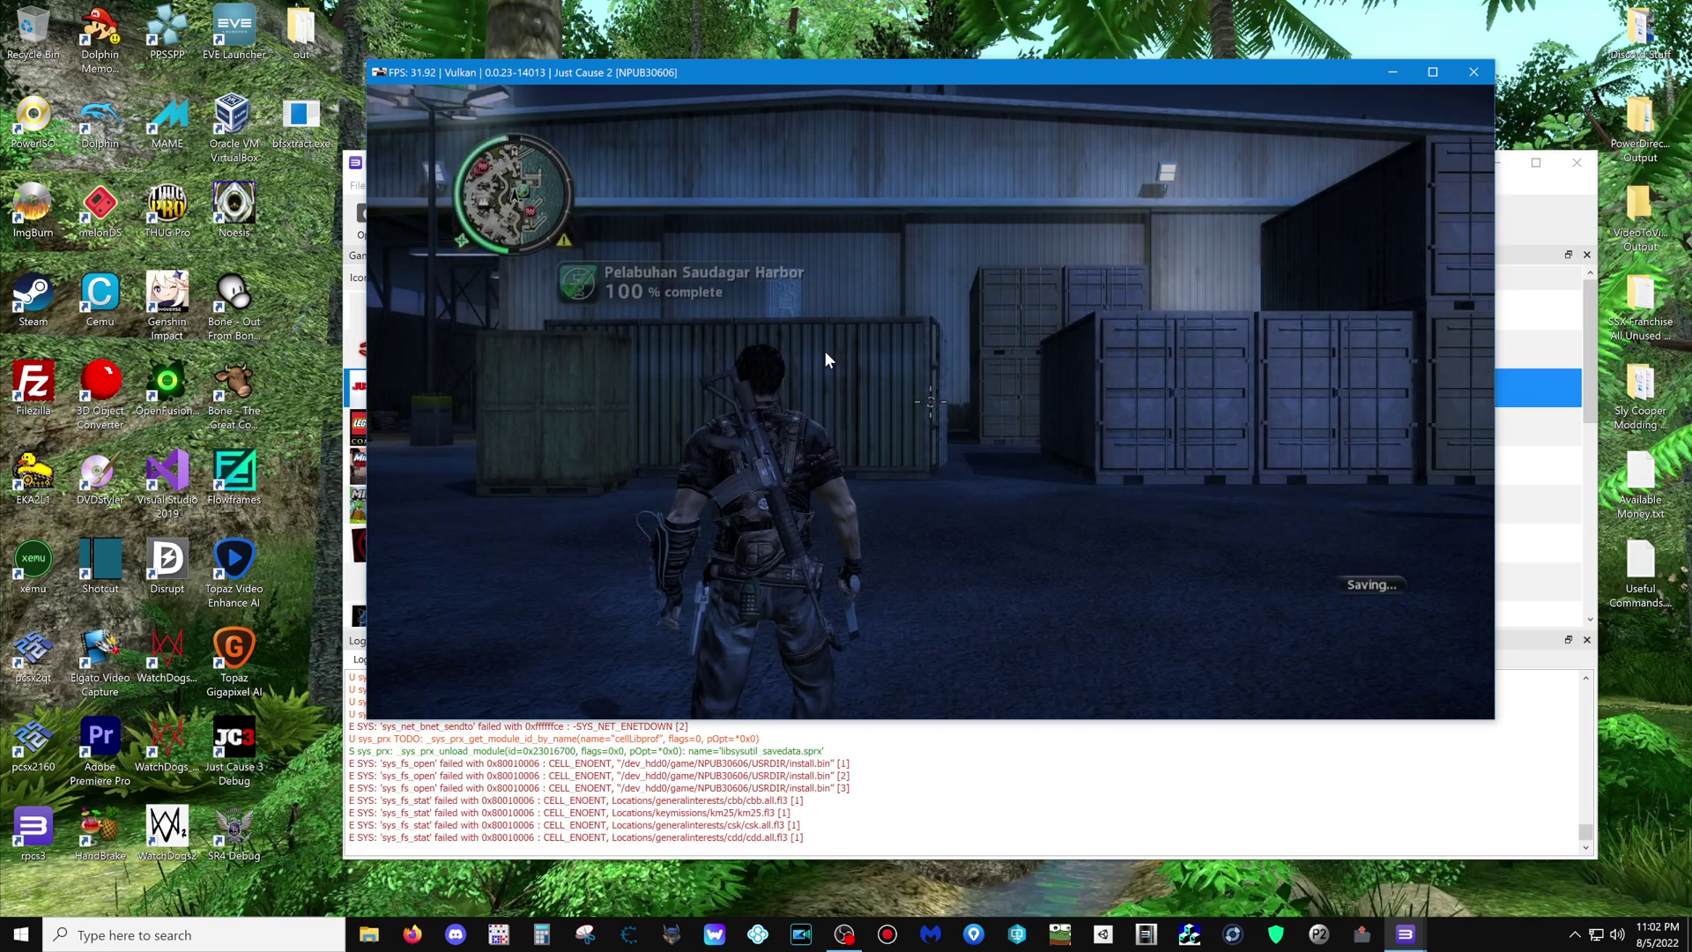
pyautogui.press('x')
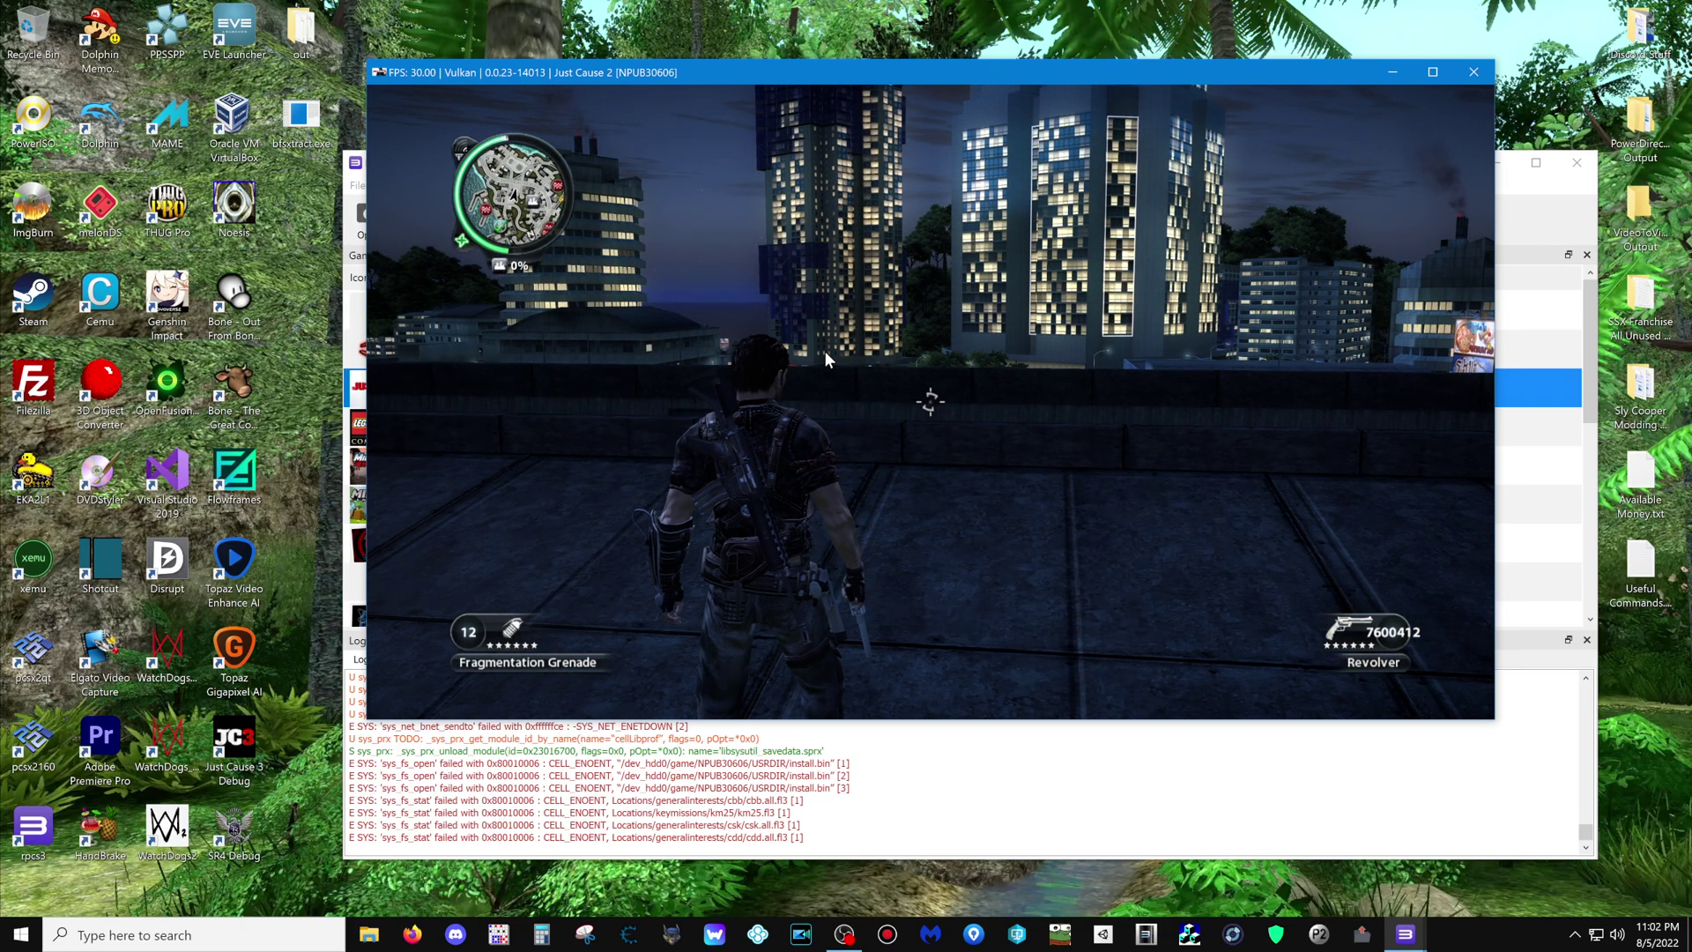
pyautogui.hotkey('ctrl', 's')
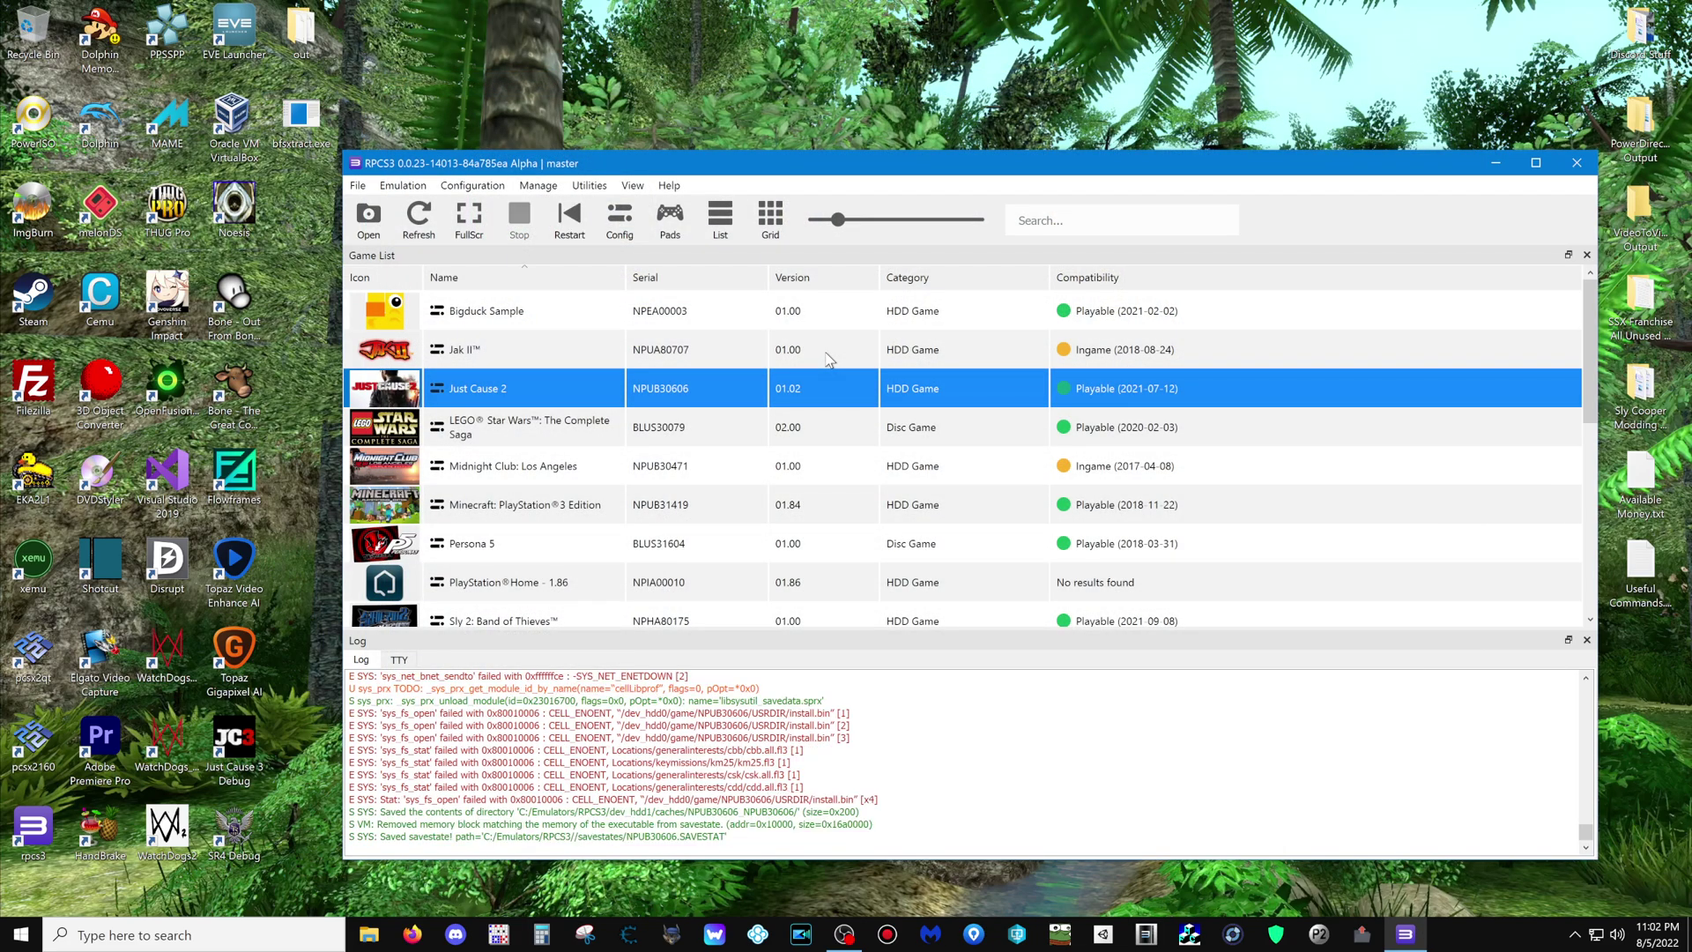
# - Boot Just Cause 2 from its saved savestate and move the loading window up
pyautogui.rightClick(478, 388)
pyautogui.click(507, 476)
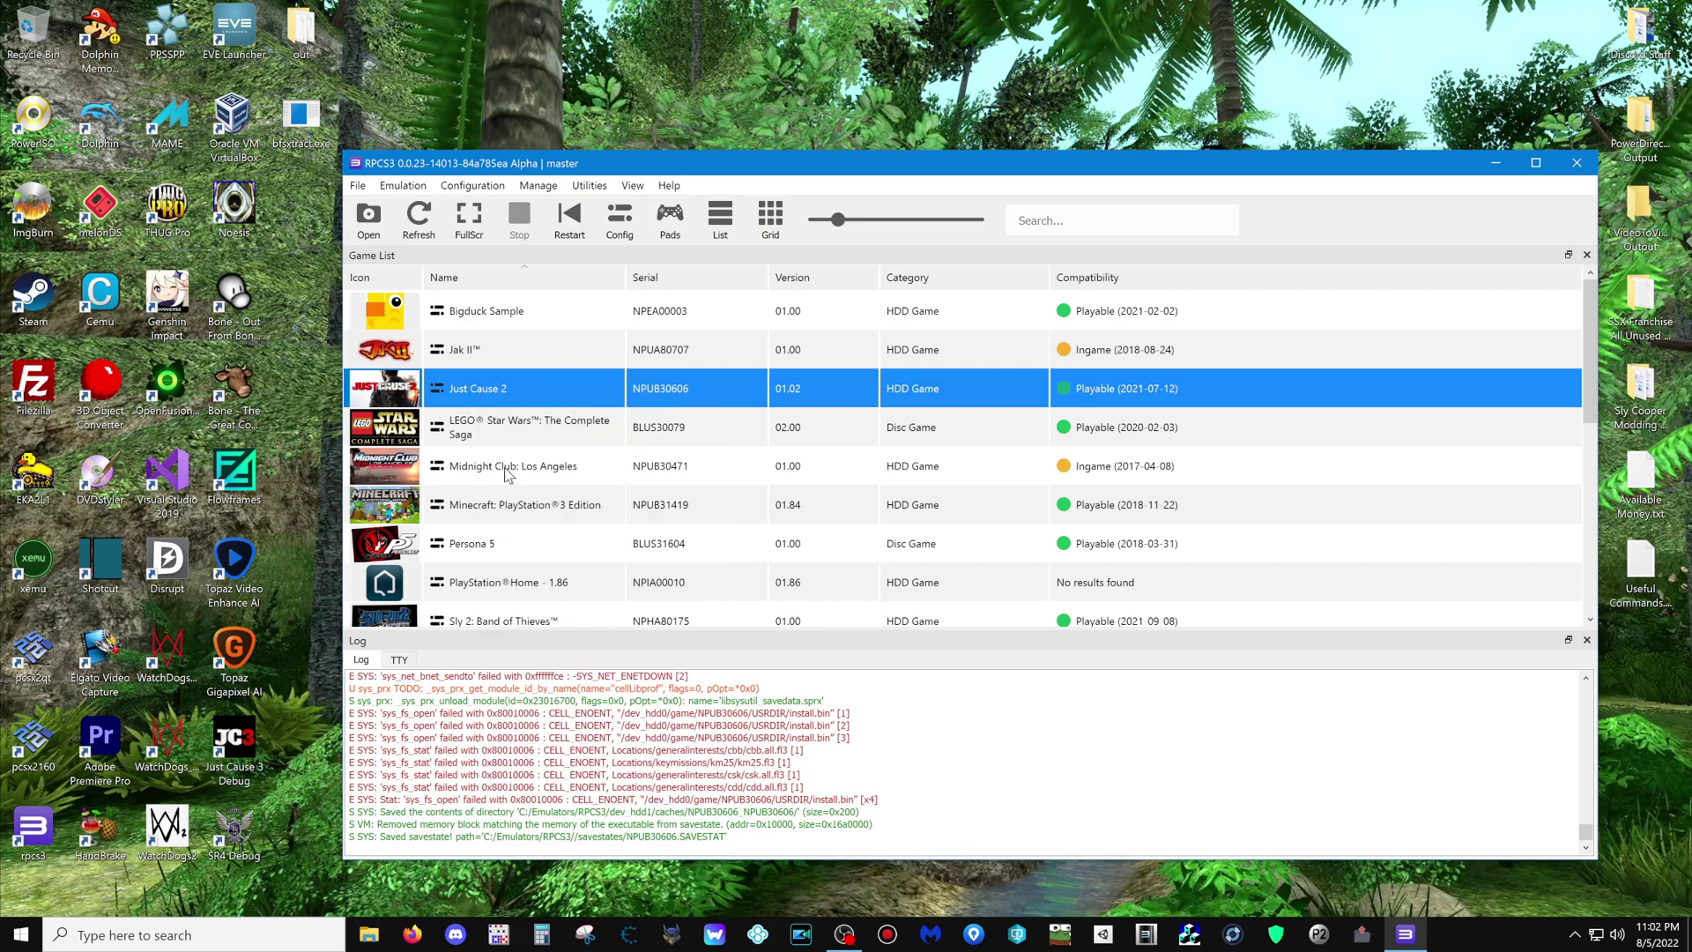
pyautogui.click(570, 223)
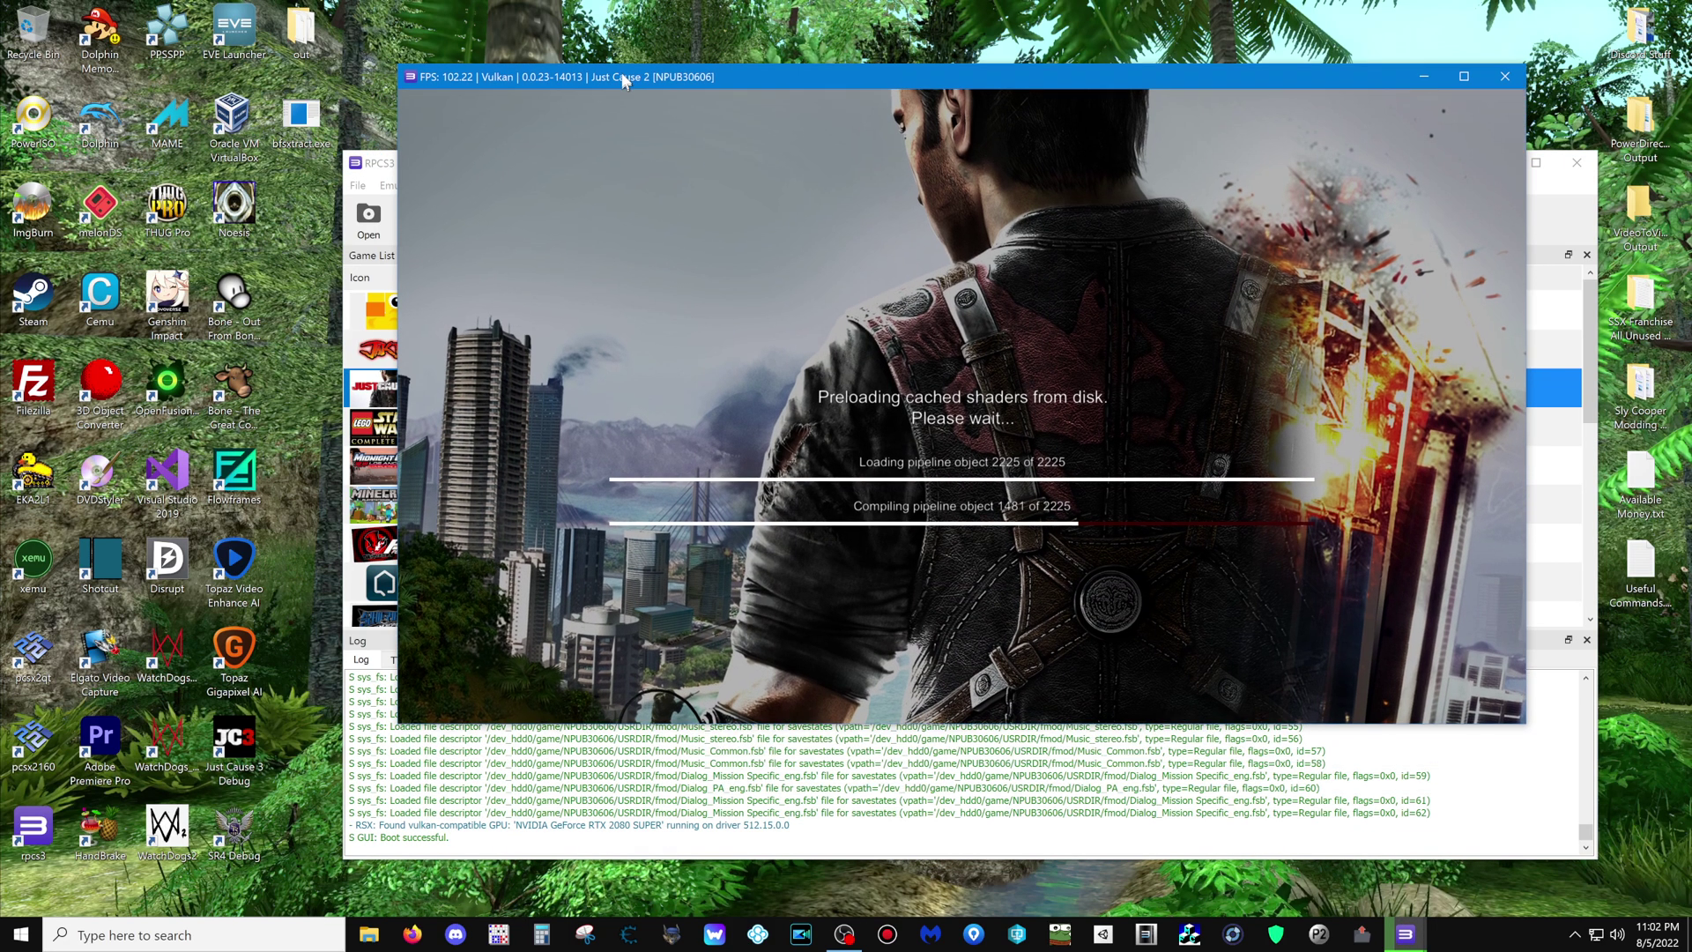
pyautogui.moveTo(626, 79); pyautogui.dragTo(617, 27)
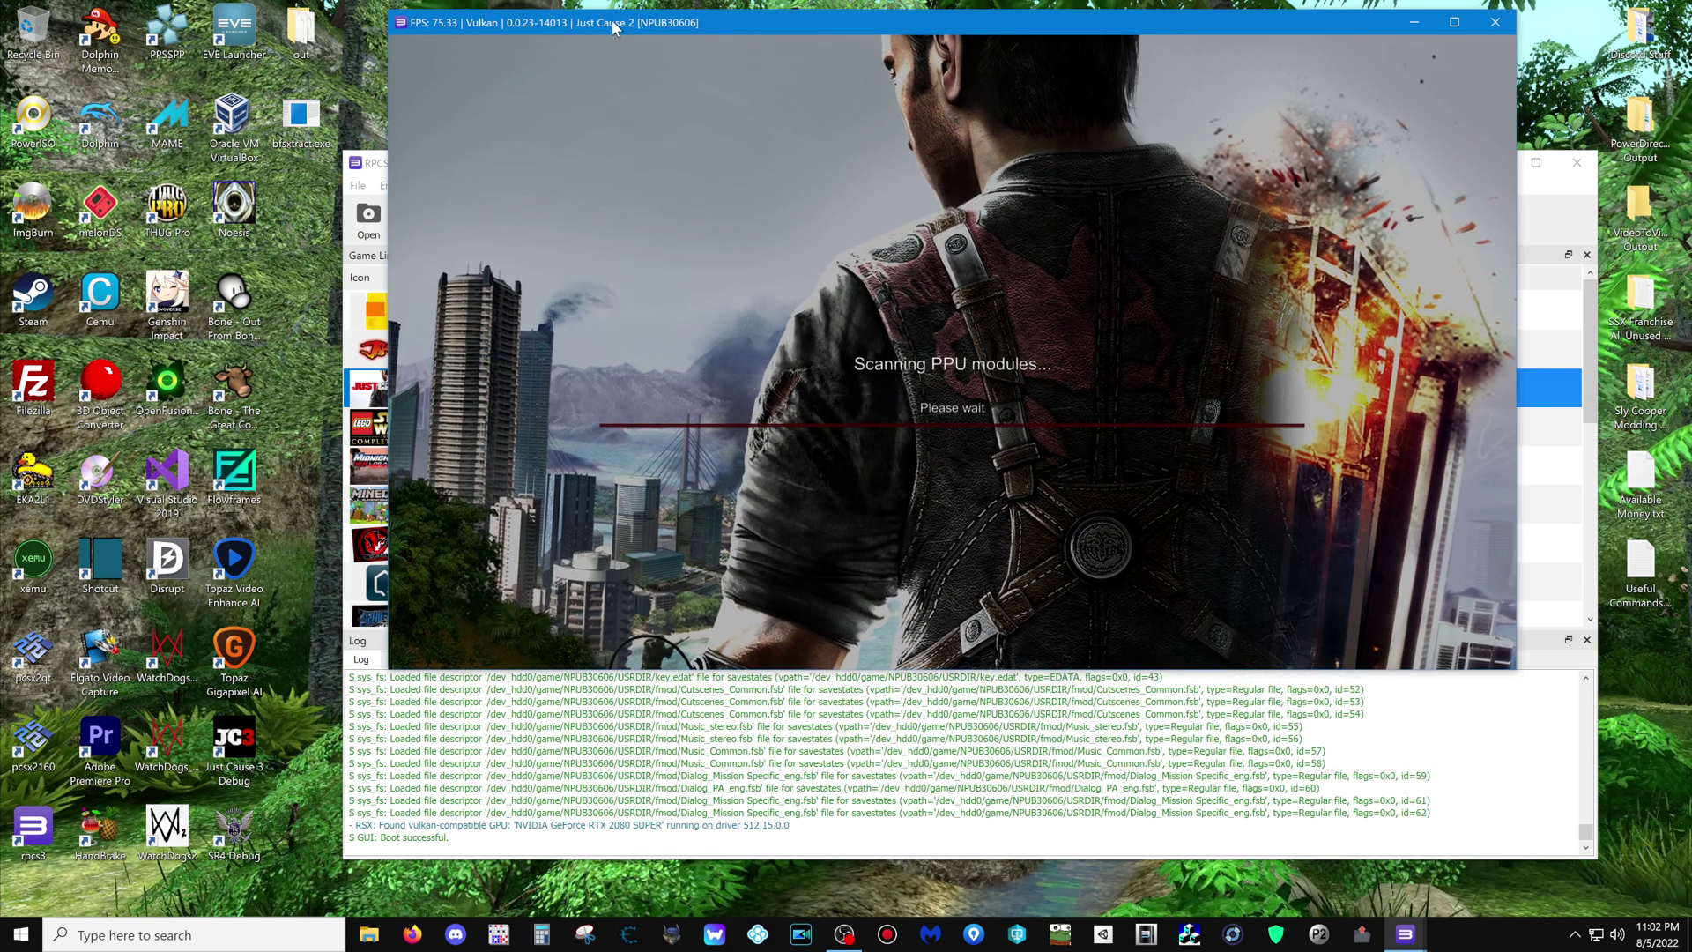